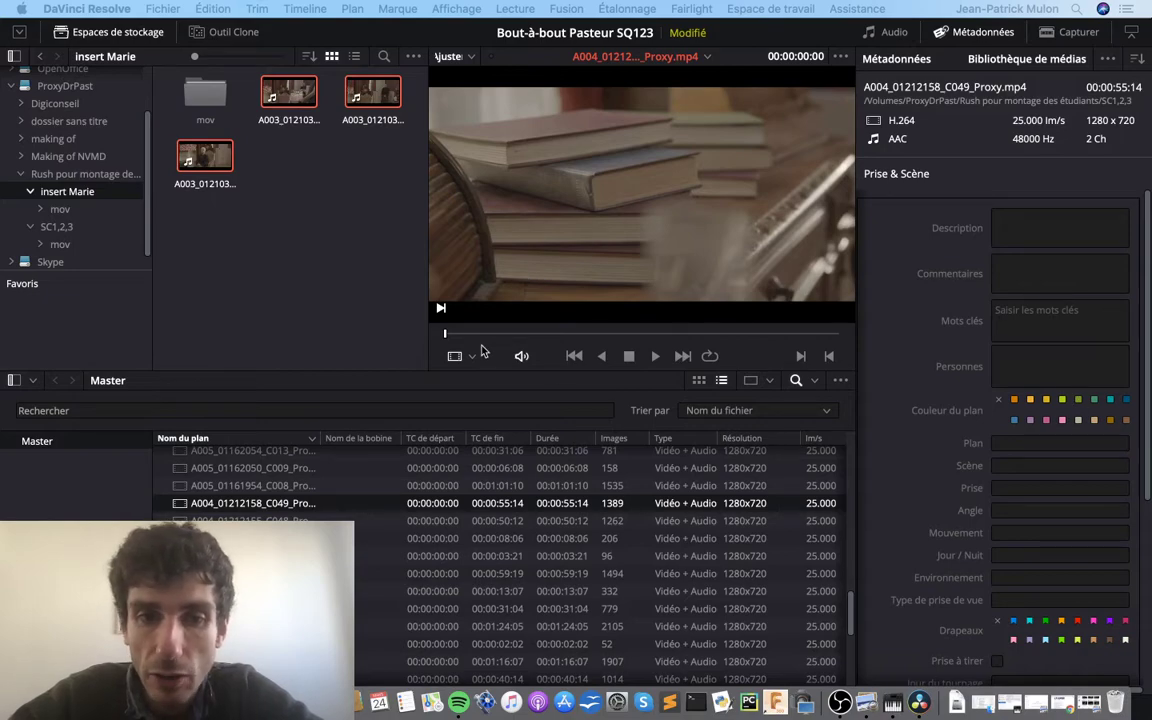
Scrub the current clip, then switch Spaces to the Finder desktop showing the Utilitaires folder
left_click_drag(483, 334, 627, 334)
key("ctrl+Right")
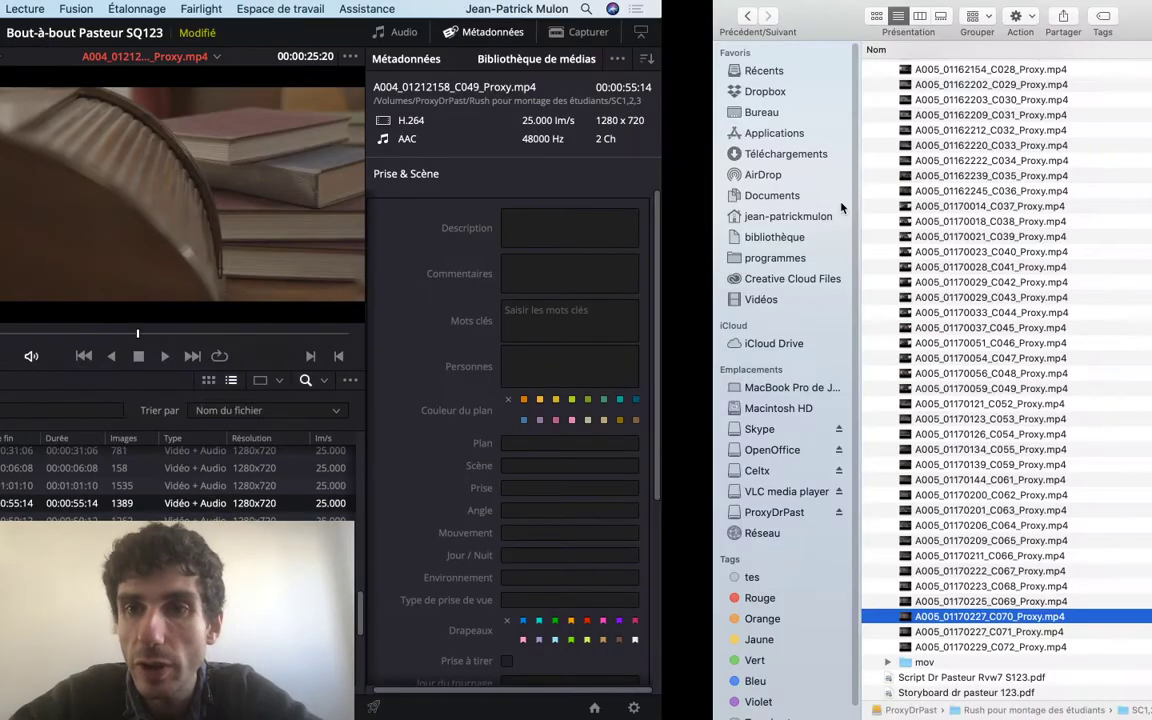
key("ctrl+Left")
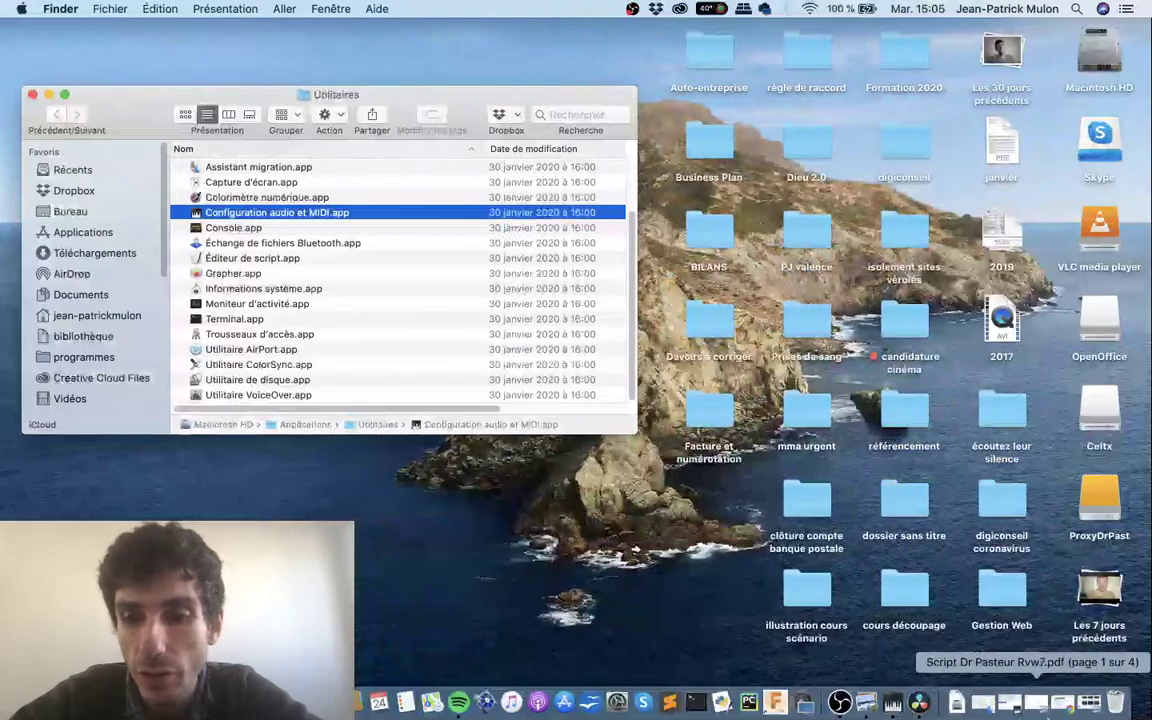
Restore the storyboard PDF at page 1 (1. SQ1 - INTRO) and show the Markup tools
left_click(1062, 703)
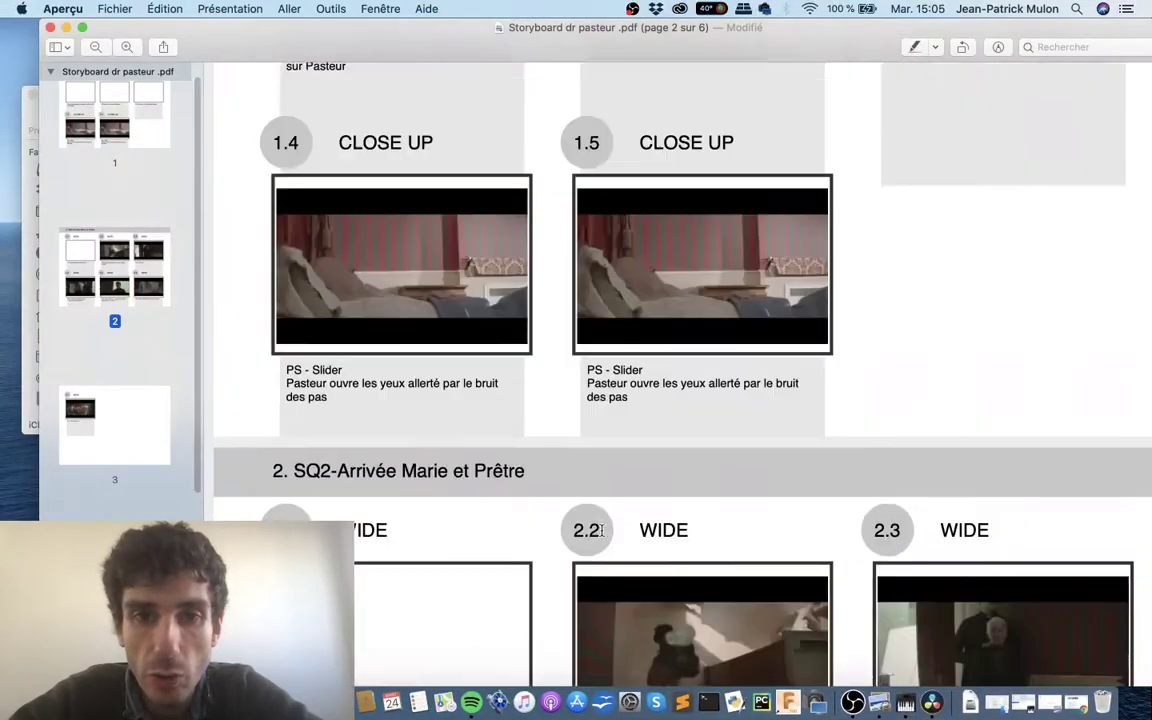
scroll(601, 530, "up", 7)
scroll(601, 530, "down", 2)
scroll(601, 530, "down", 5)
scroll(601, 530, "up", 10)
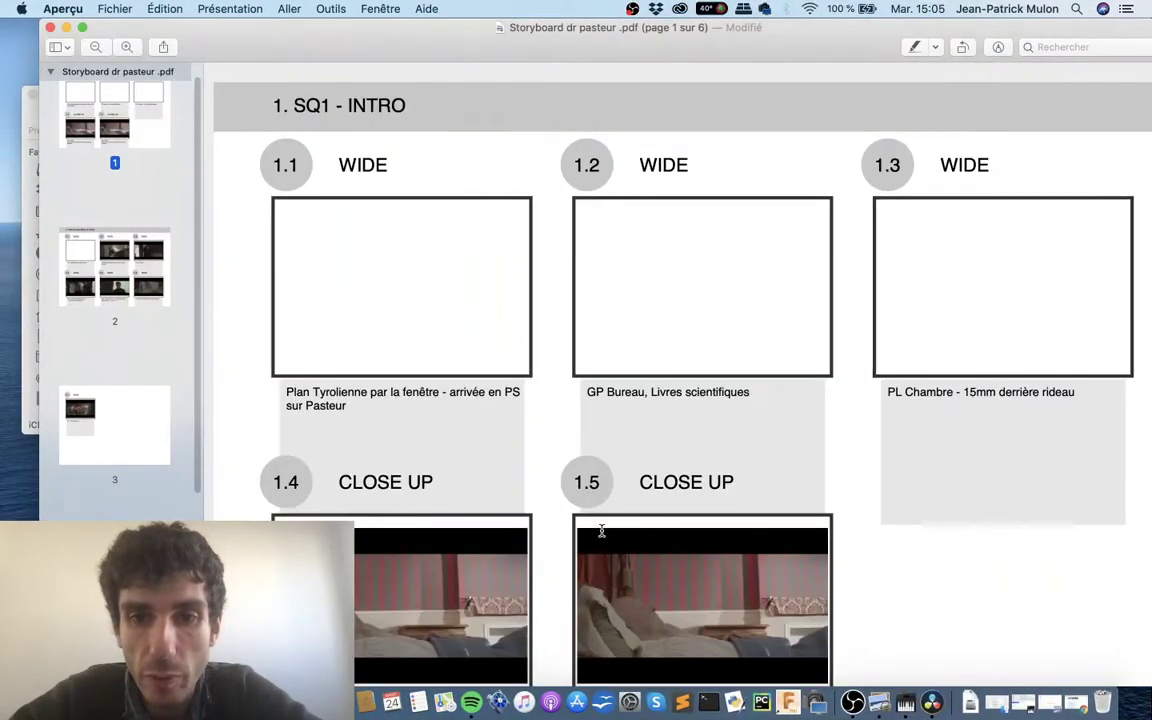
scroll(601, 530, "down", 2)
scroll(469, 263, "up", 1)
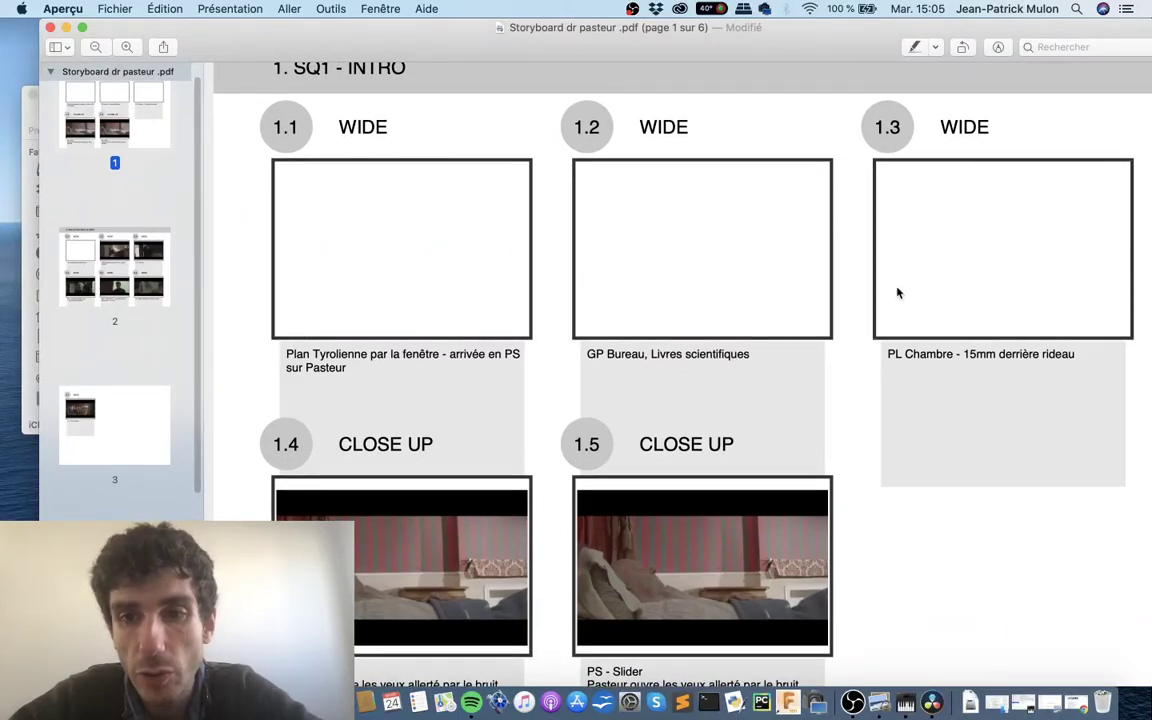
scroll(604, 592, "down", 5)
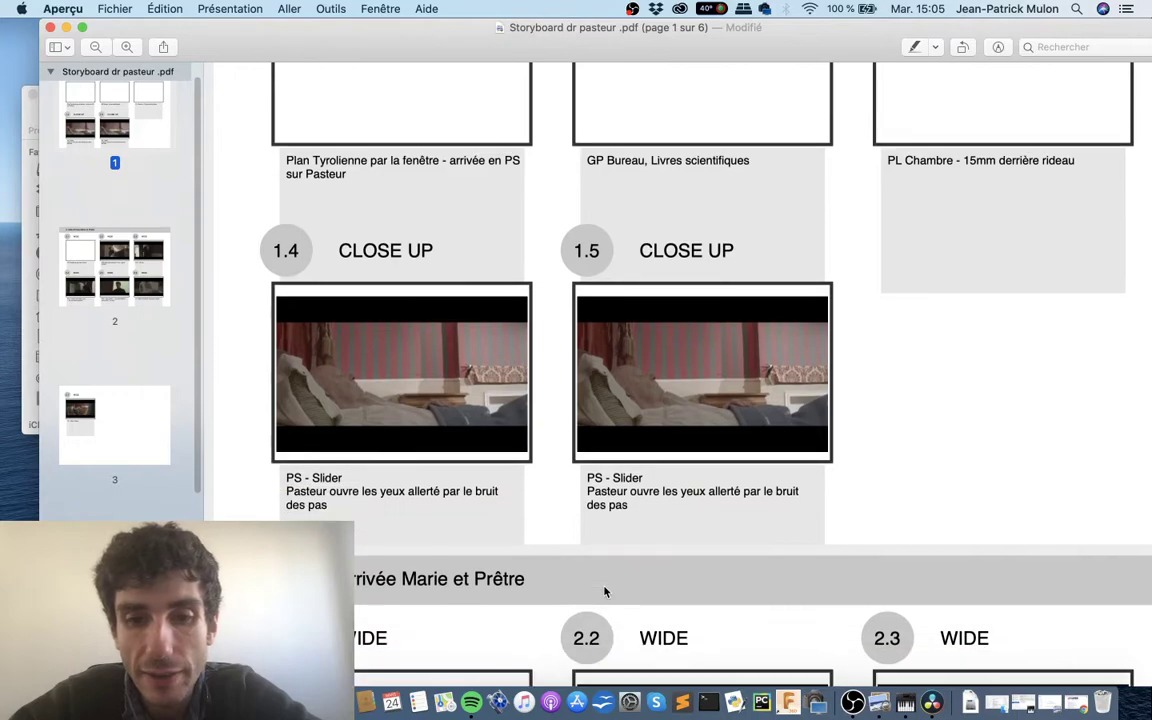
scroll(604, 592, "up", 5)
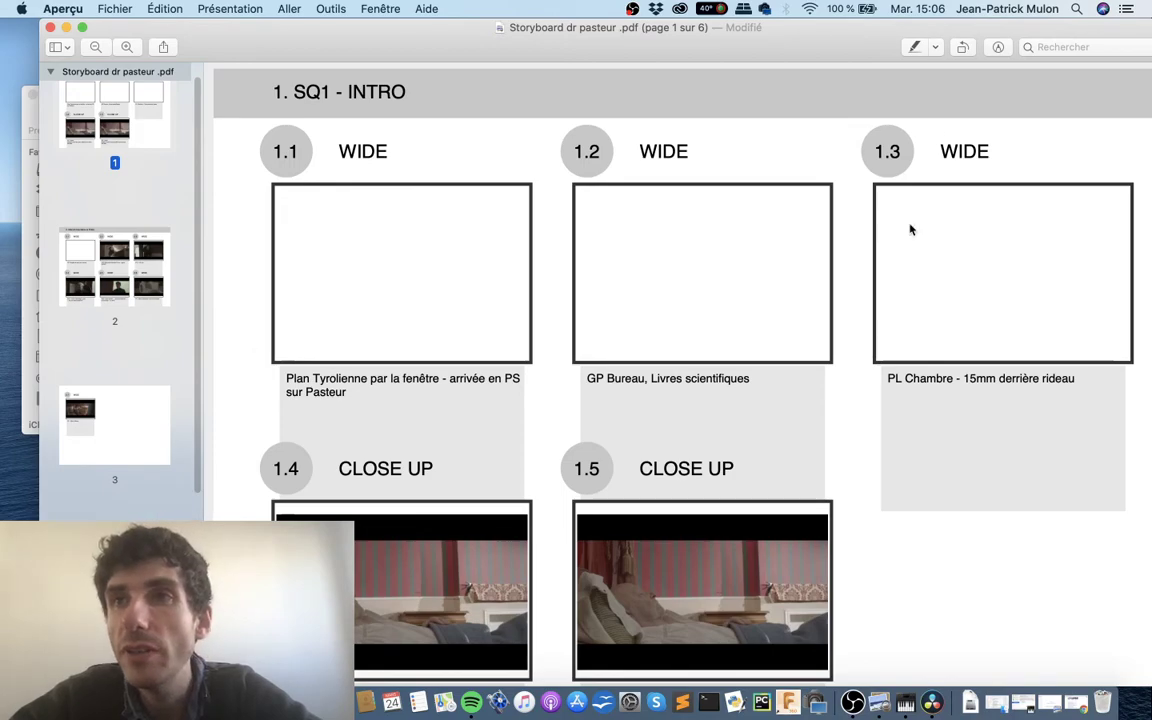
scroll(866, 302, "up", 5)
scroll(876, 302, "down", 3)
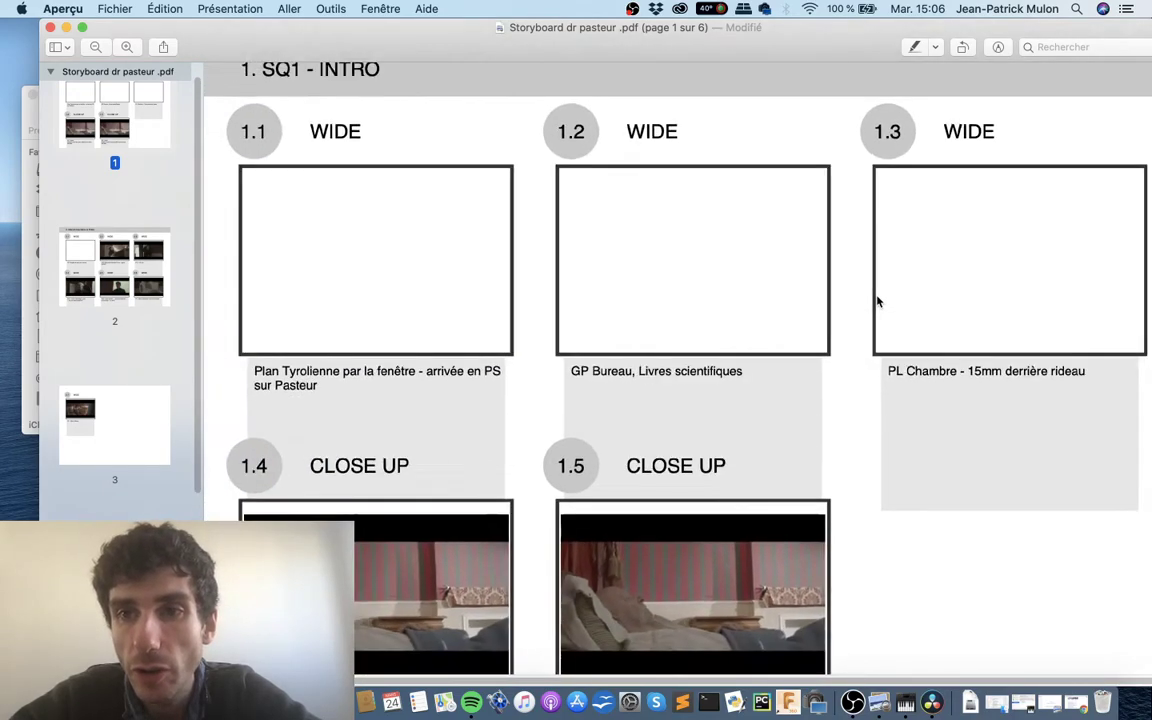
left_click(997, 47)
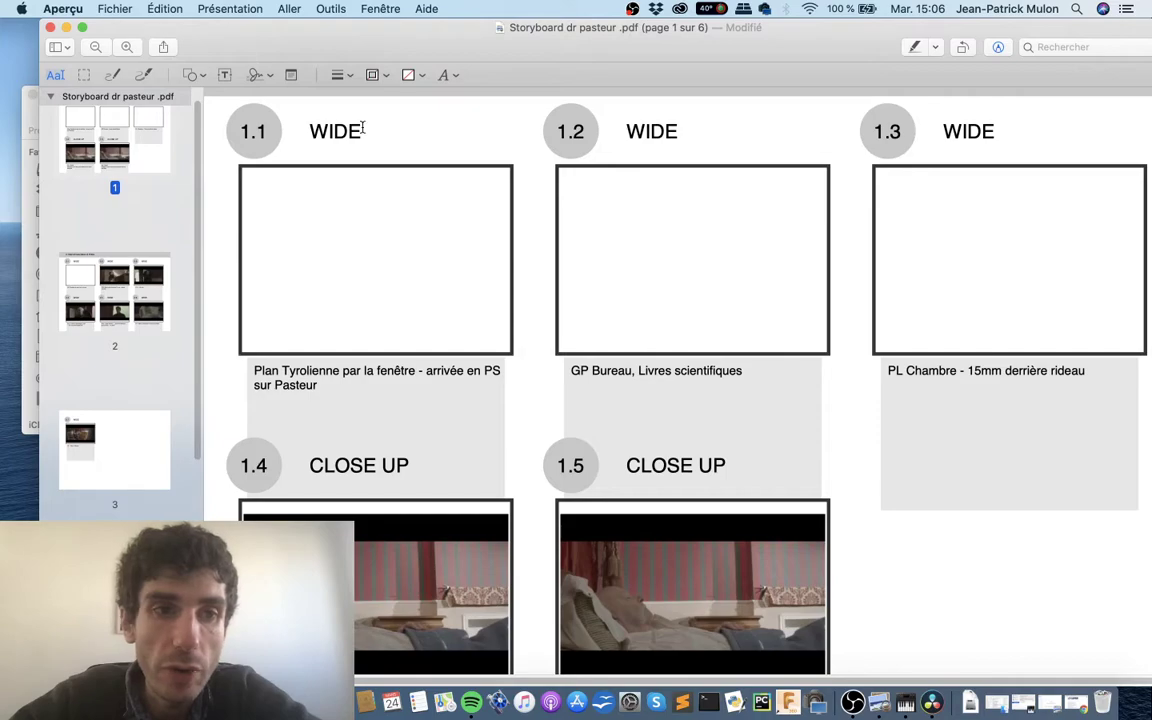
Add a red 'Plan 1' text label under storyboard shot 1.1
left_click(225, 75)
left_click_drag(718, 366, 295, 425)
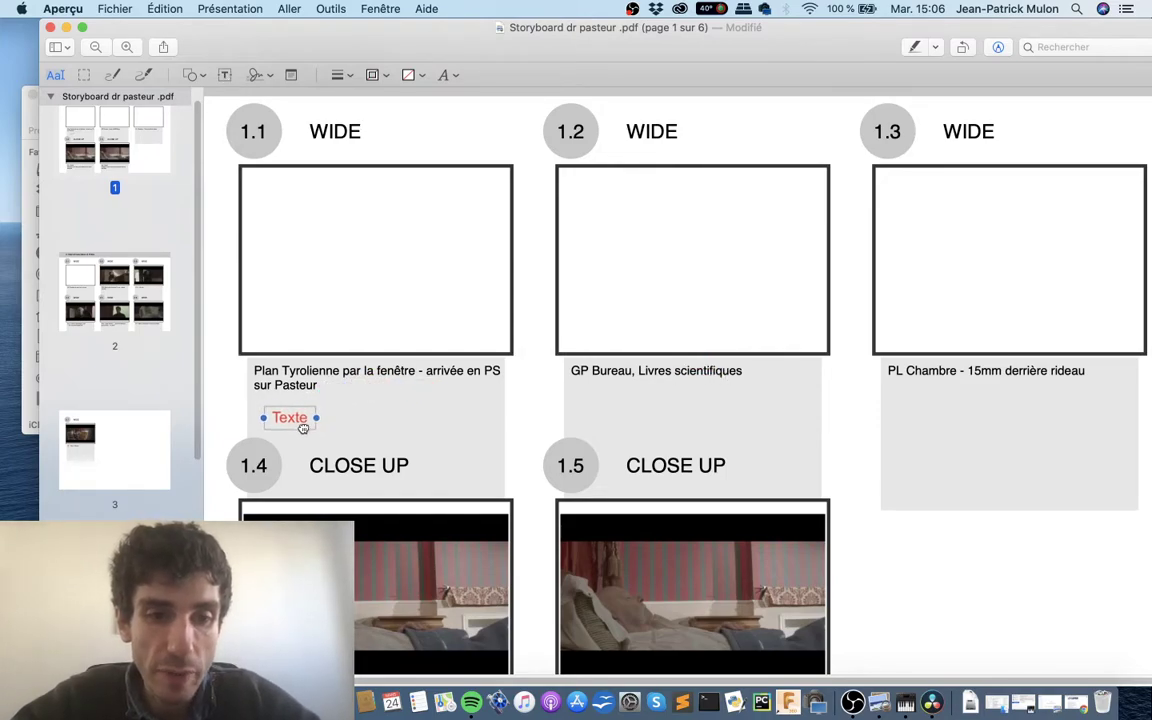
double_click(285, 418)
type("PL")
key("BackSpace")
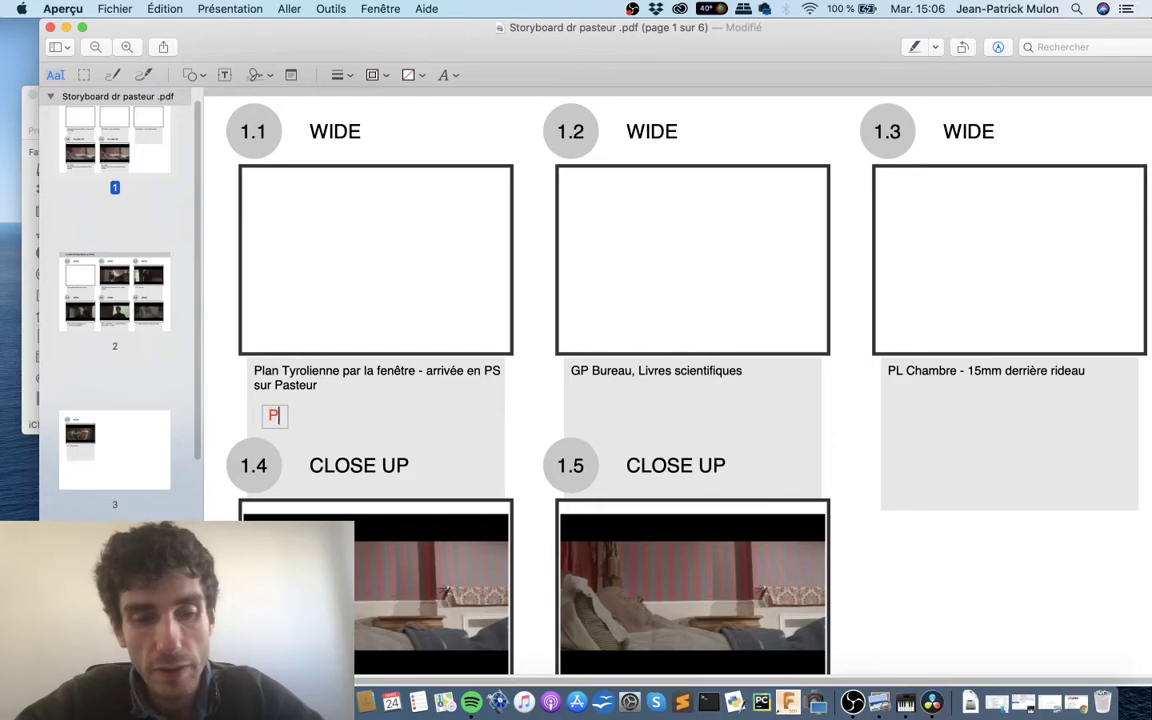
left_click(324, 404)
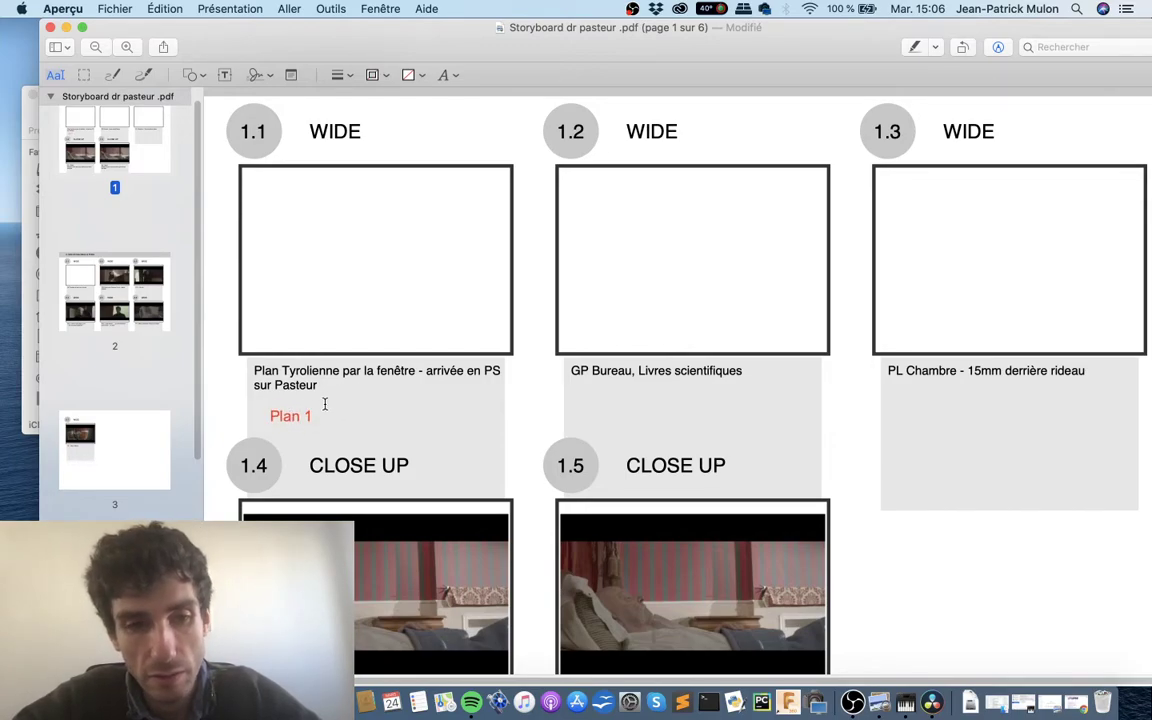
mouse_move(303, 414)
left_mouse_down()
mouse_move(288, 401)
mouse_move(598, 405)
left_mouse_up()
Duplicate the label as 'Plan 2' under shot 1.2
key("super+d")
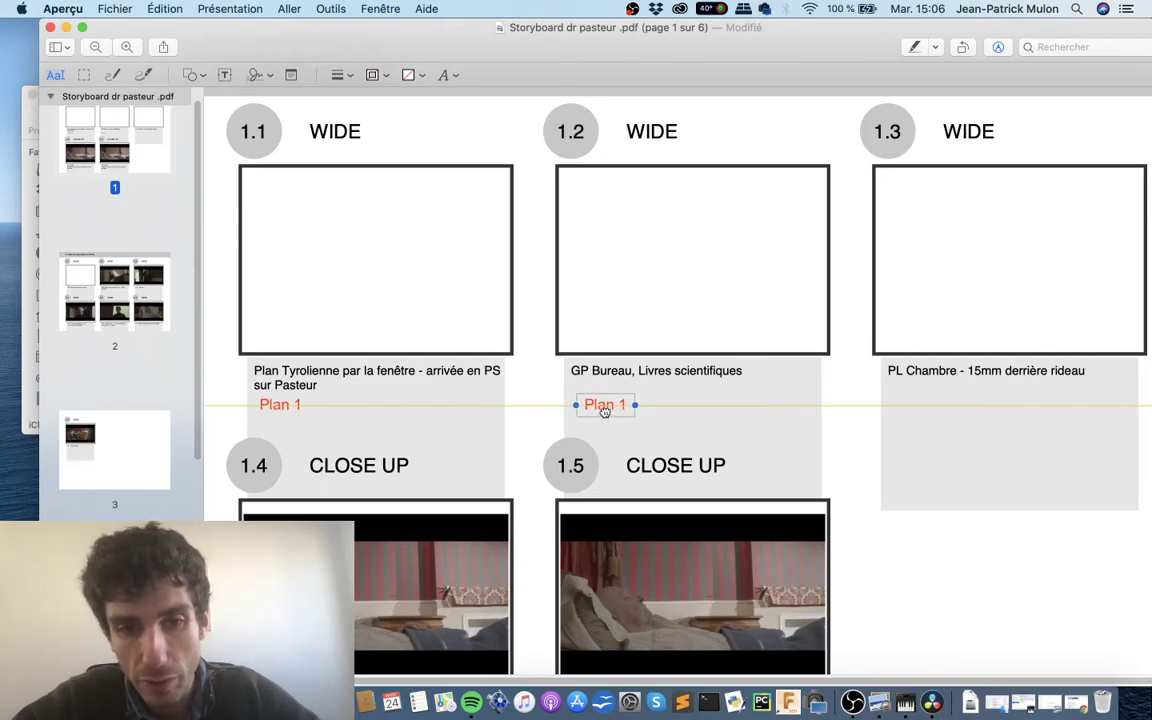
double_click(598, 404)
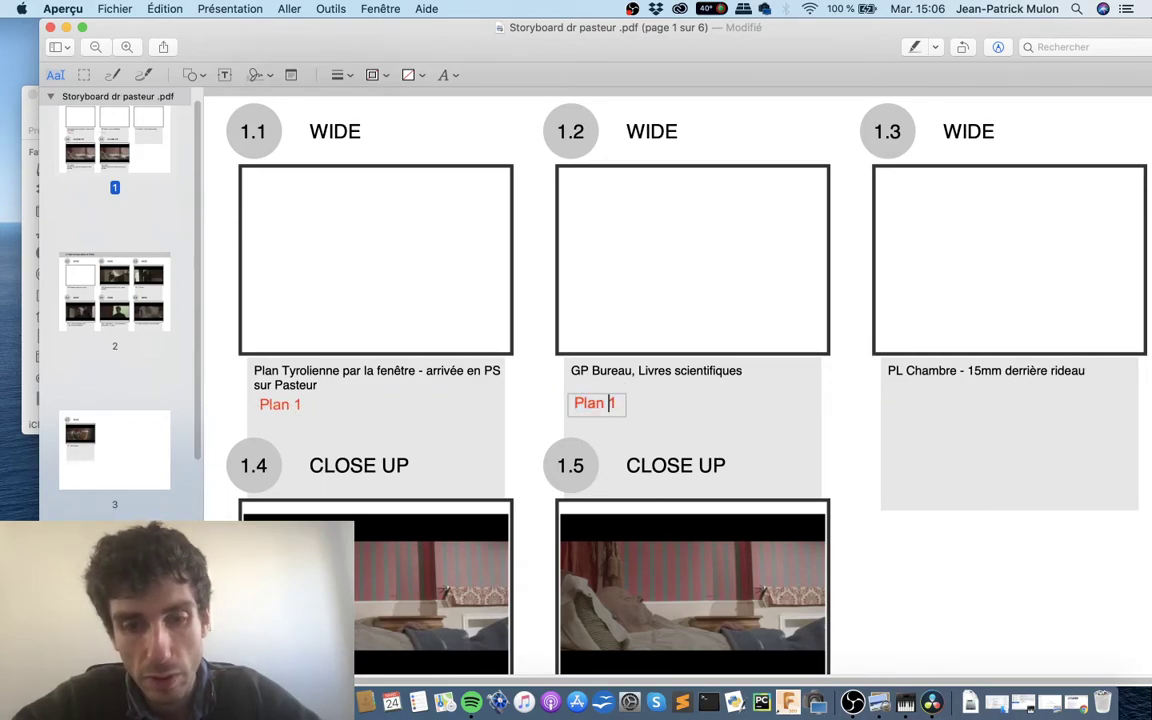
type("2")
left_click(628, 404)
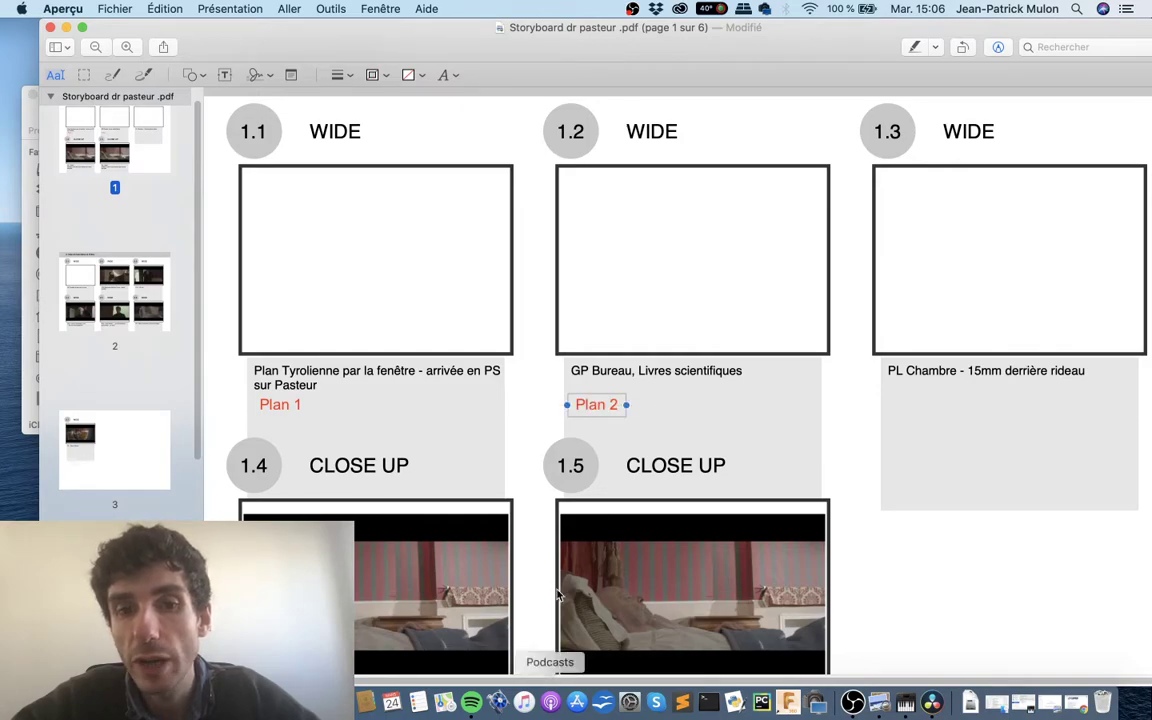
Duplicate it again under shot 1.3 and change it to 'Plan 3', then return to Resolve
key("super+d")
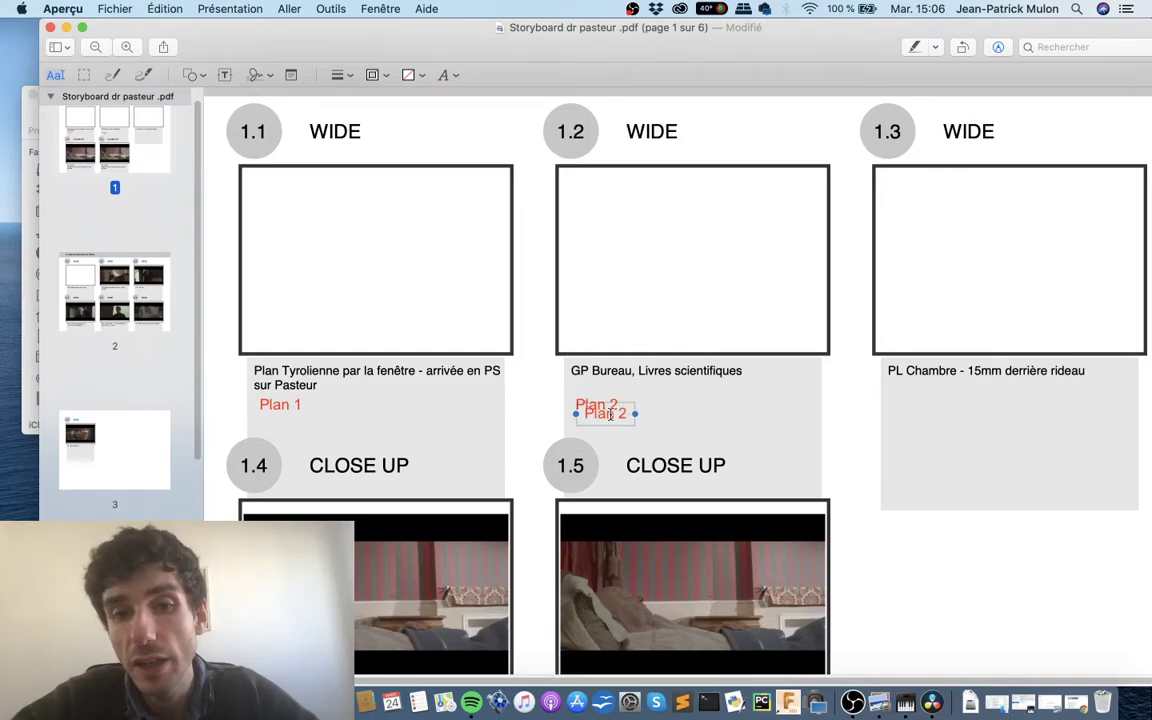
double_click(599, 419)
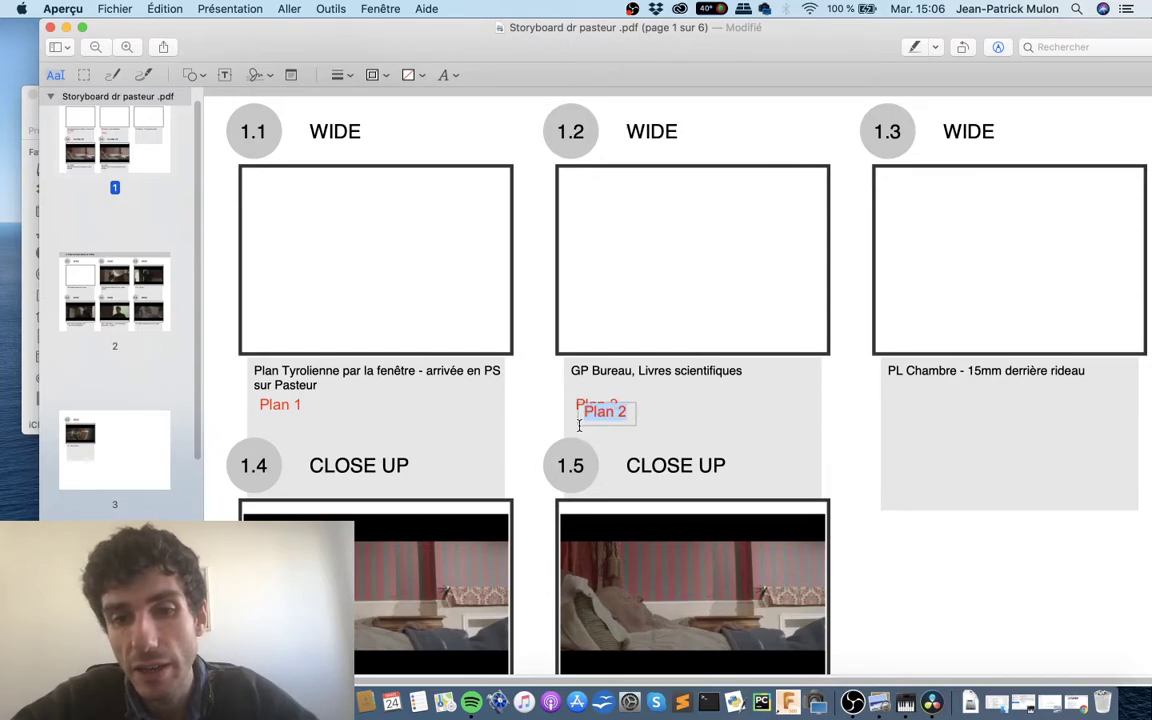
left_click_drag(594, 418, 907, 412)
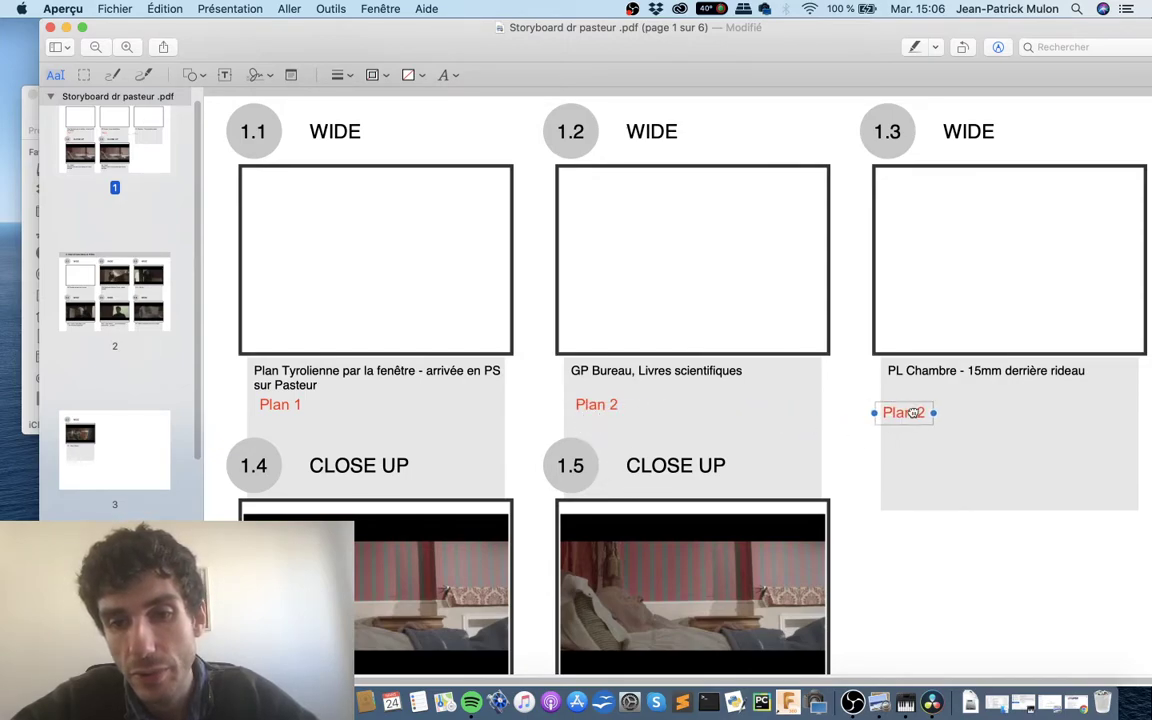
double_click(930, 404)
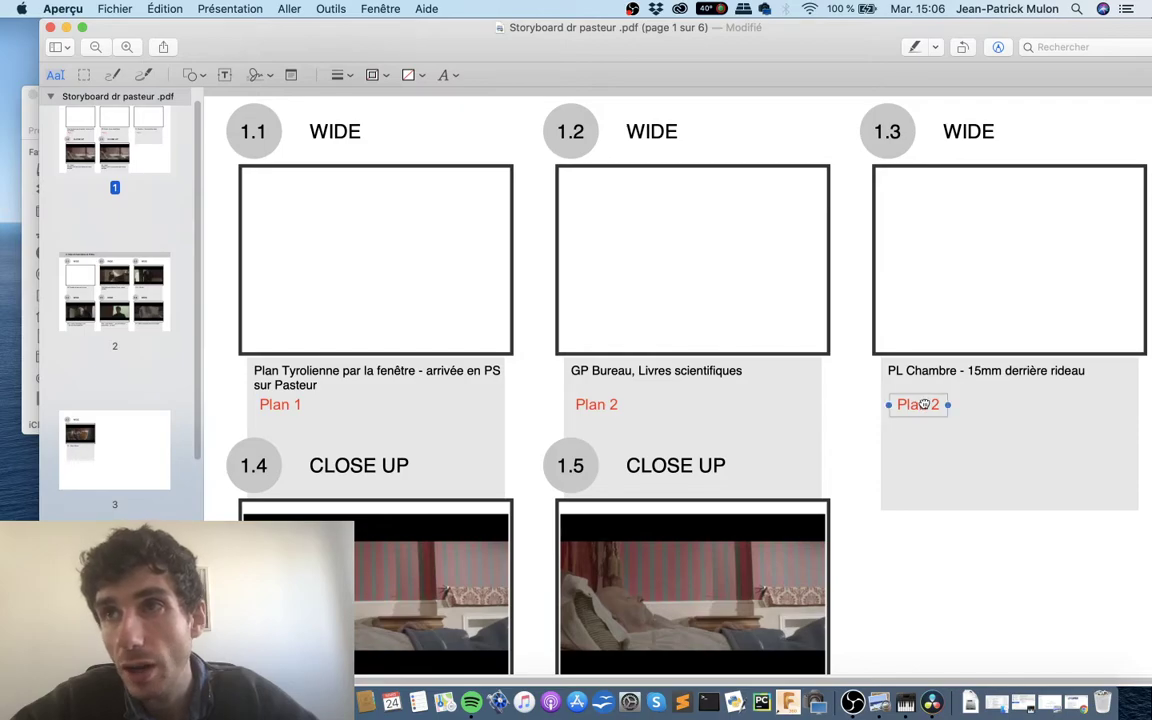
key("Escape")
key("BackSpace")
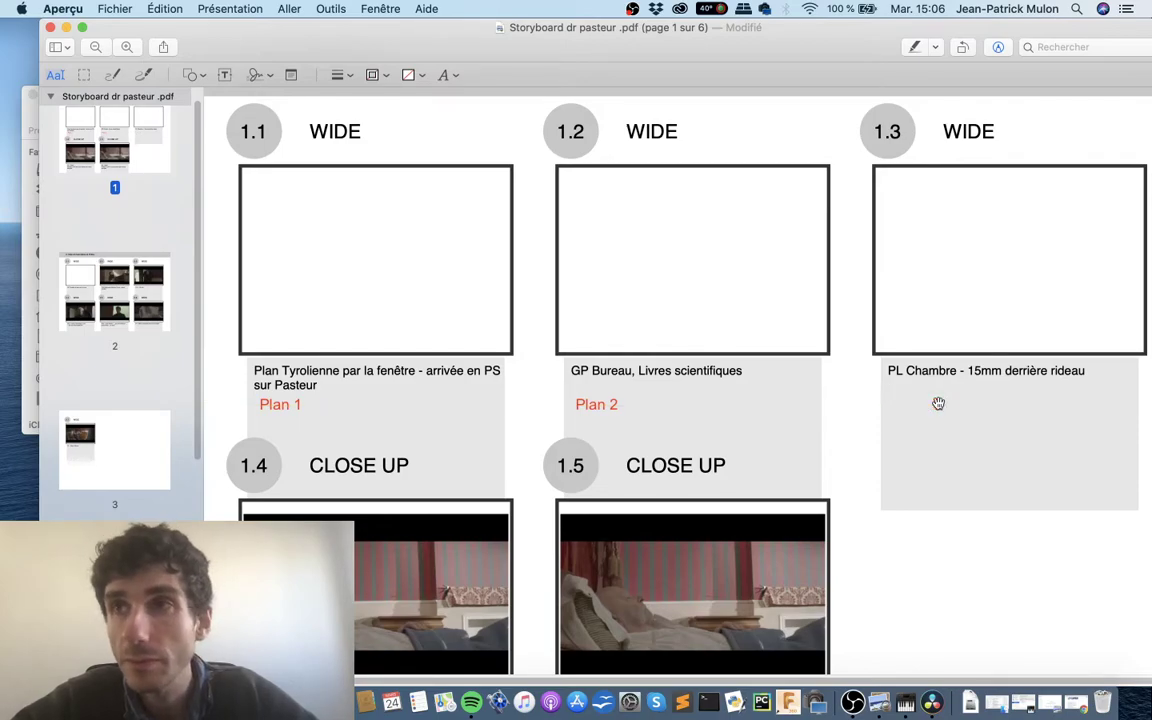
key("super+z")
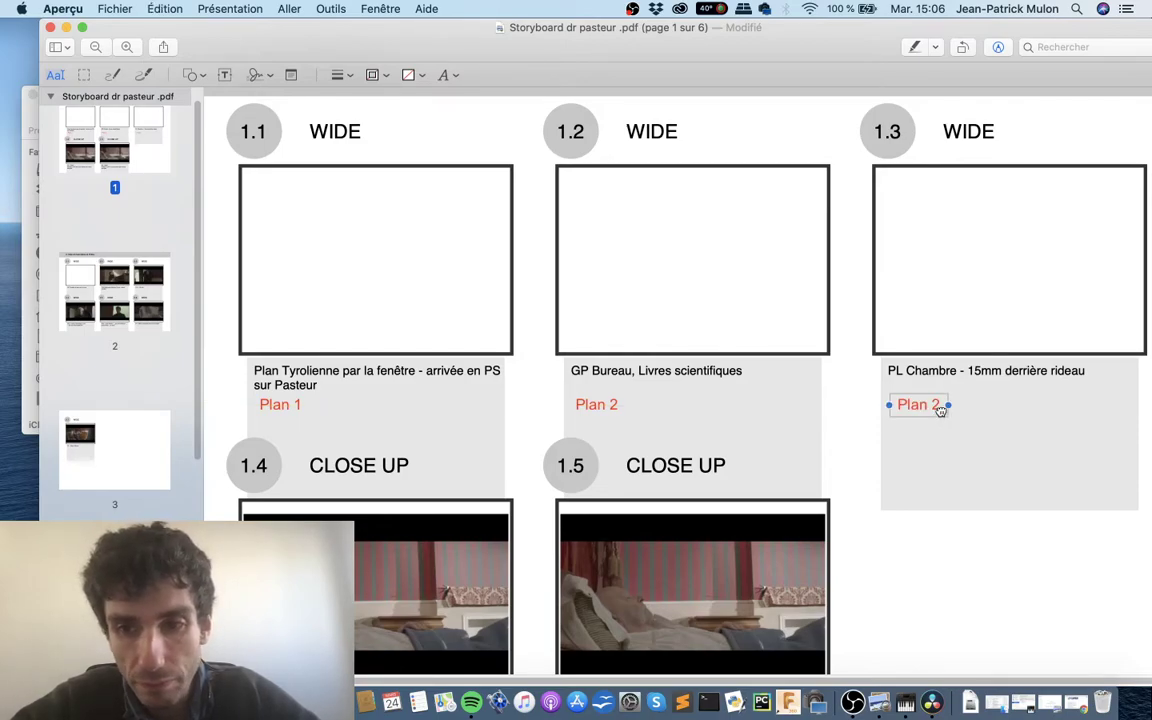
left_click(936, 405)
key("BackSpace")
type("3")
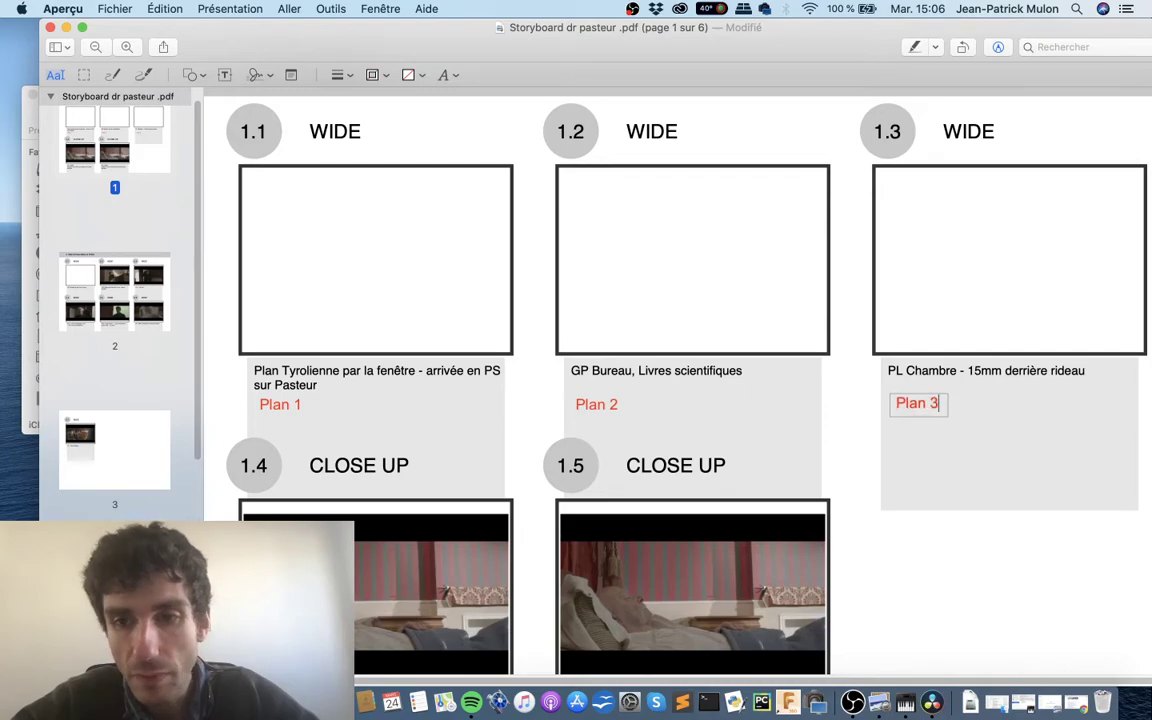
key("ctrl+Right")
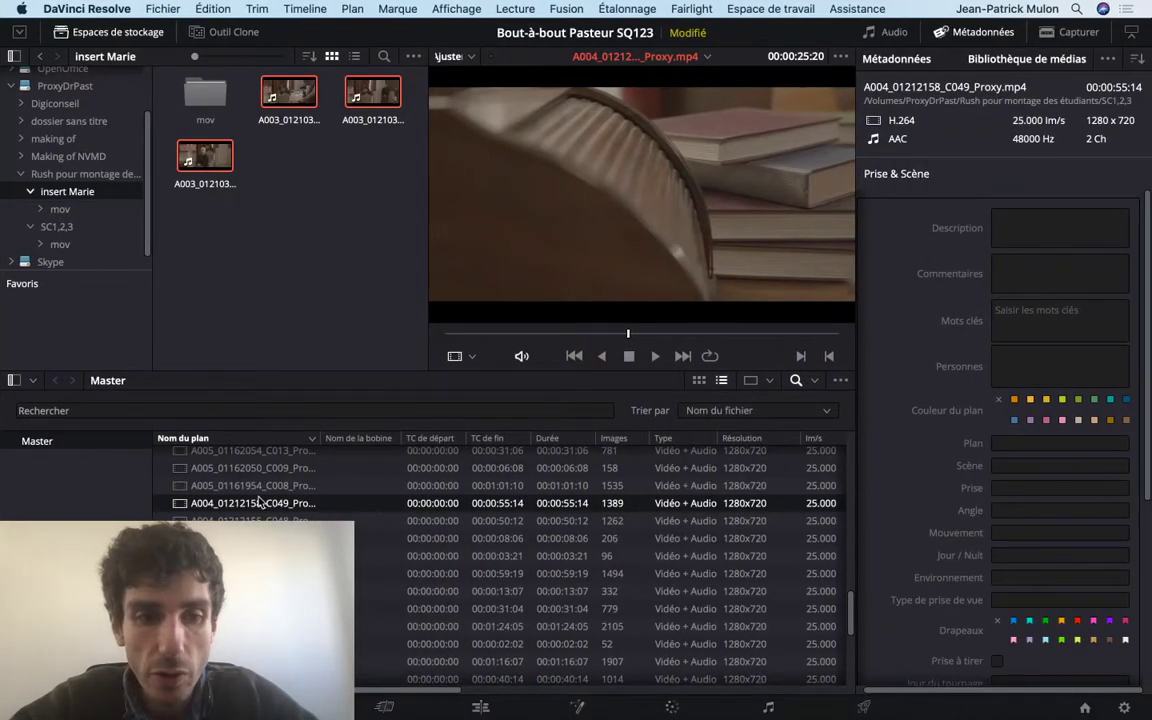
Step through the media pool clip list, past C029 and C028, to clip C033
scroll(255, 497, "down", 1)
key("Down")
key("Down")
key("Down")
key("Down")
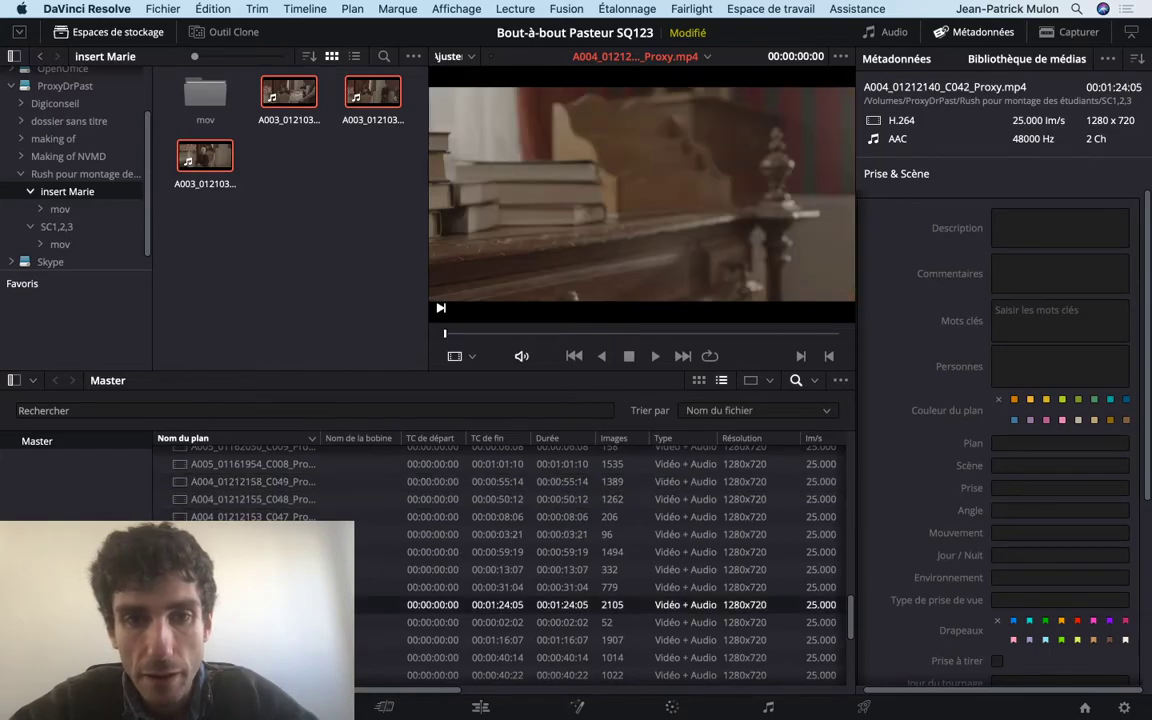
key("Down")
key("Down")
key("Down")
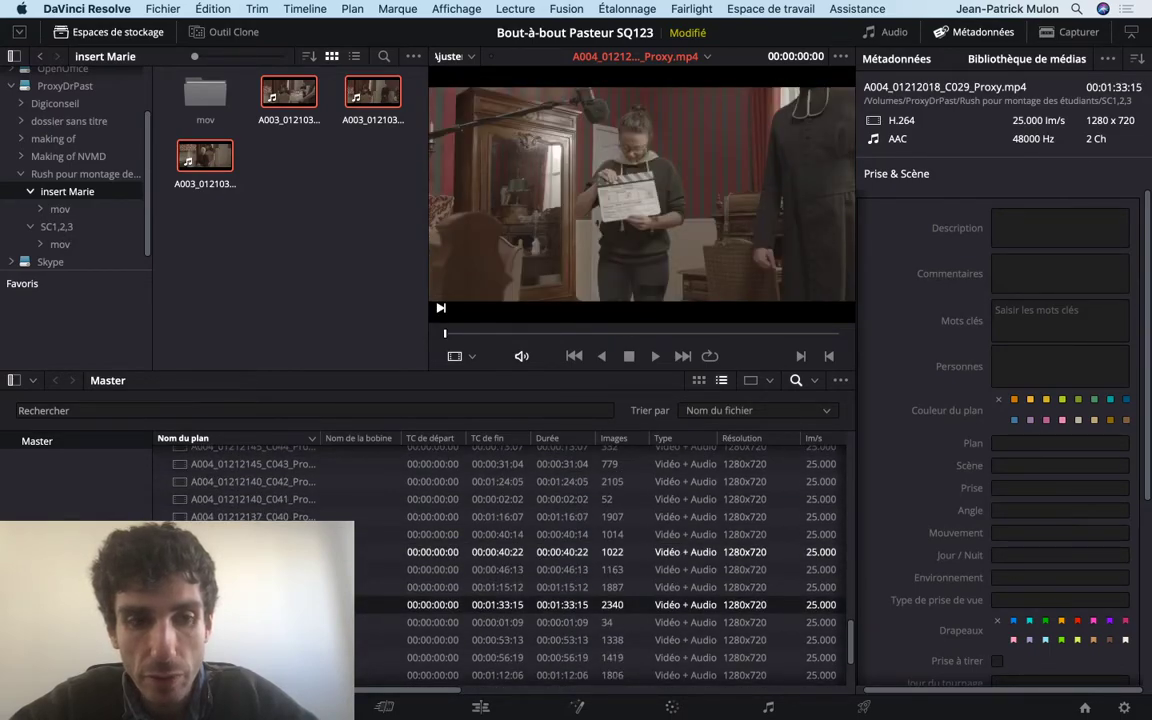
key("Down")
key("Down")
key("Down")
key("Down")
key("Down")
key("Down")
key("Down")
key("Down")
key("Down")
key("Down")
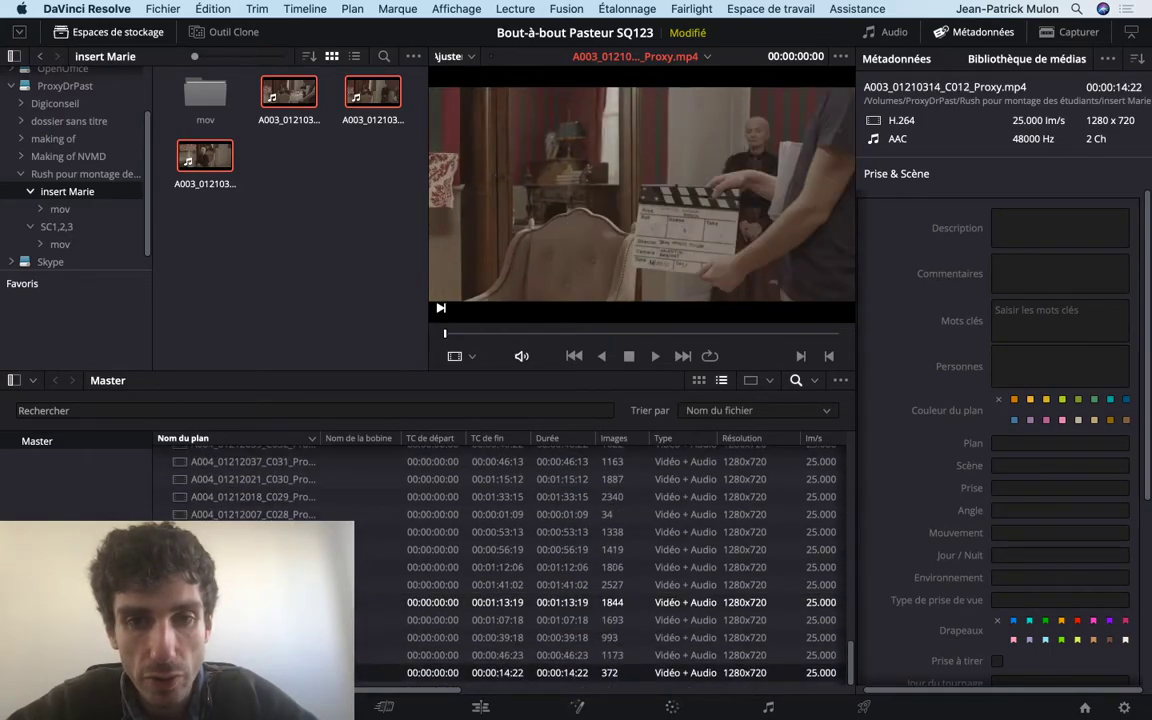
key("Up")
key("Up")
key("Up")
key("Up")
key("Up")
key("Up")
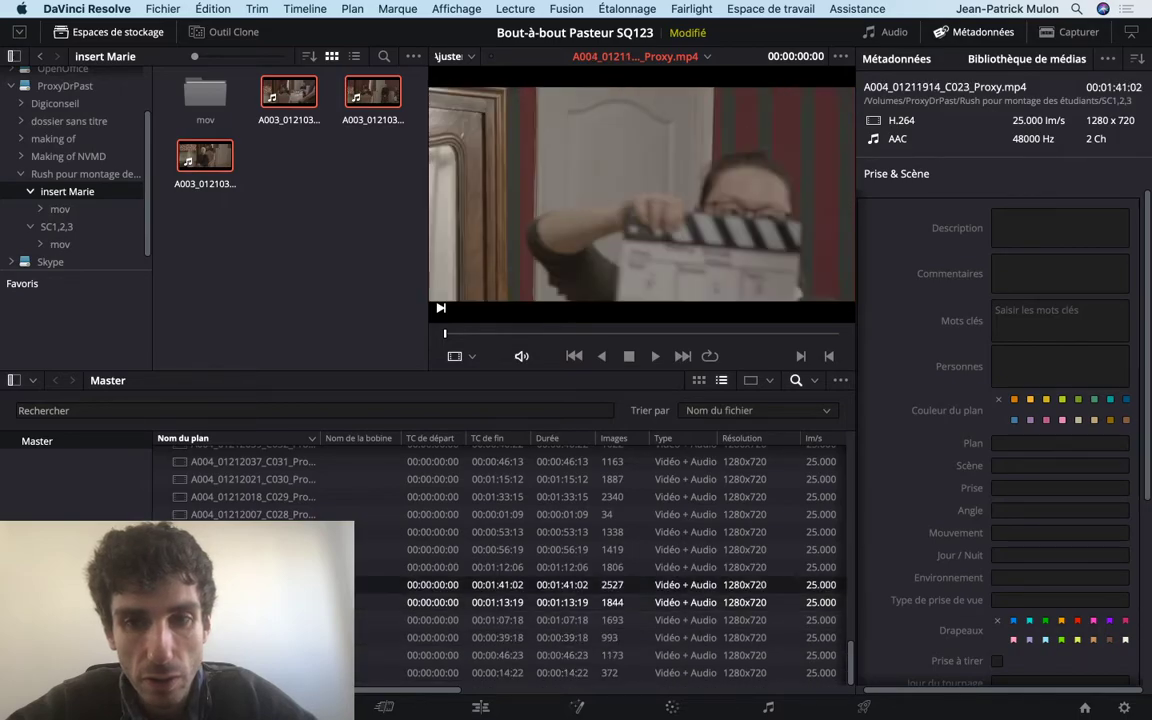
key("Up")
key("Up")
key("Up")
key("Up")
key("Up")
key("Up")
key("Up")
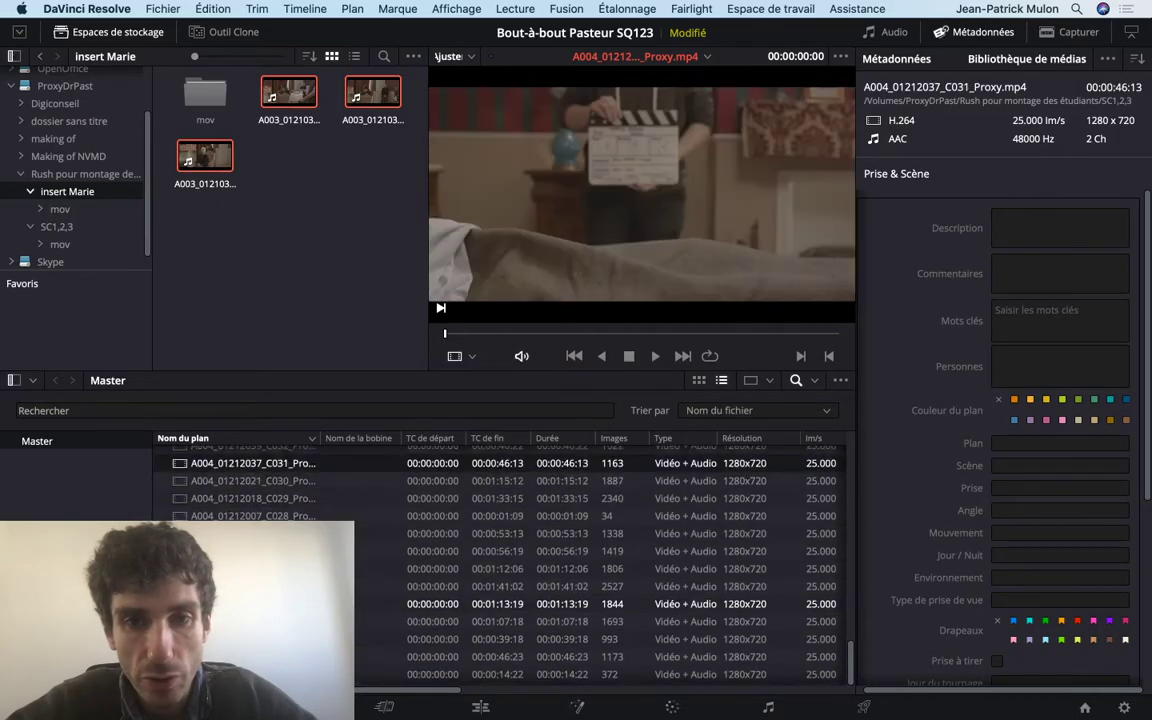
key("Up")
key("Up")
key("Up")
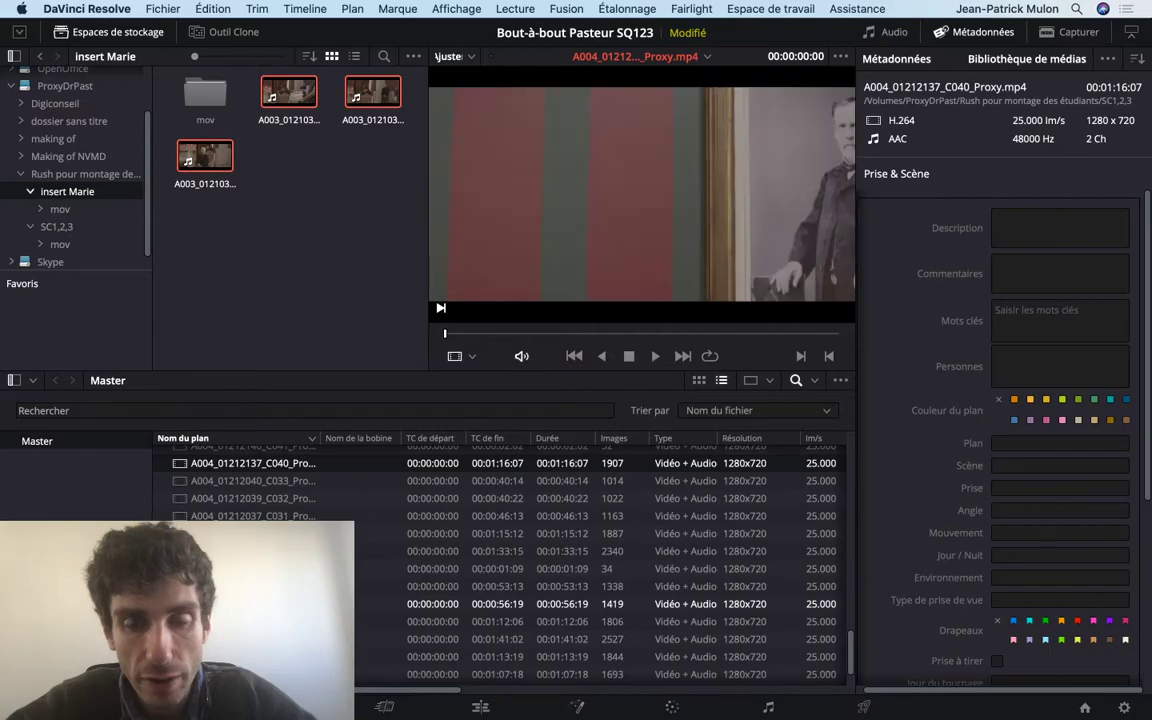
key("Down")
Scrub and play C033, then play C032's slate and switch back to the storyboard
mouse_move(477, 335)
left_mouse_down()
mouse_move(650, 335)
mouse_move(419, 337)
left_mouse_up()
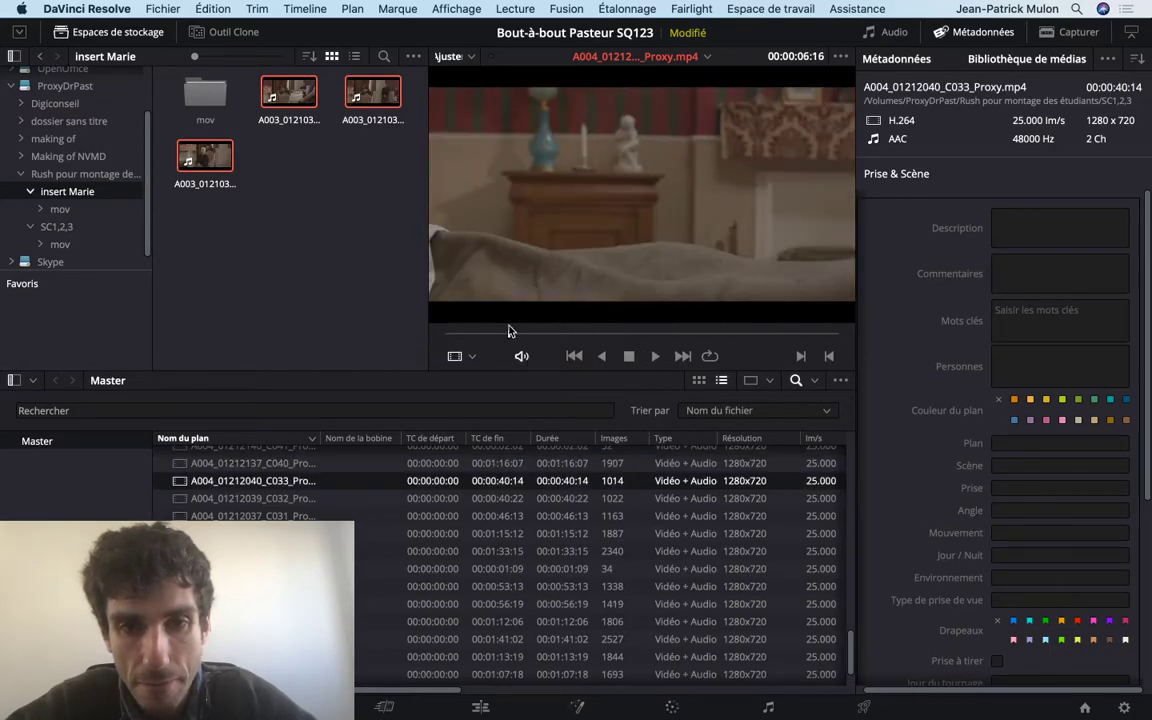
key("space")
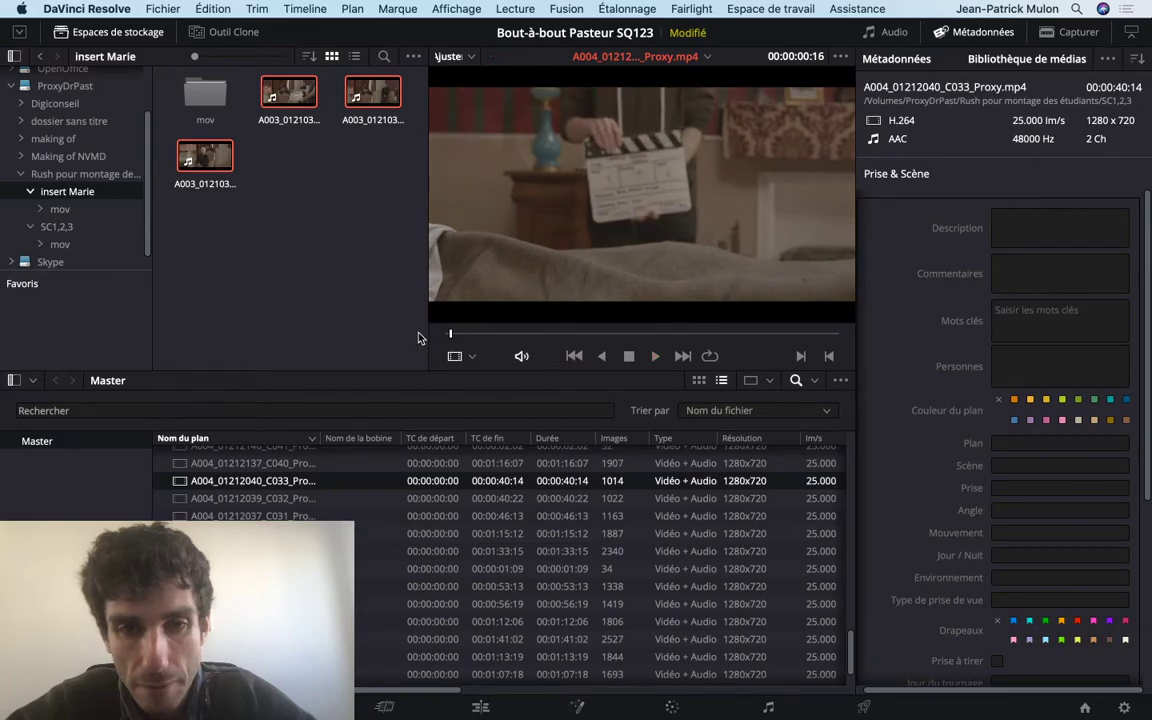
left_click(208, 498)
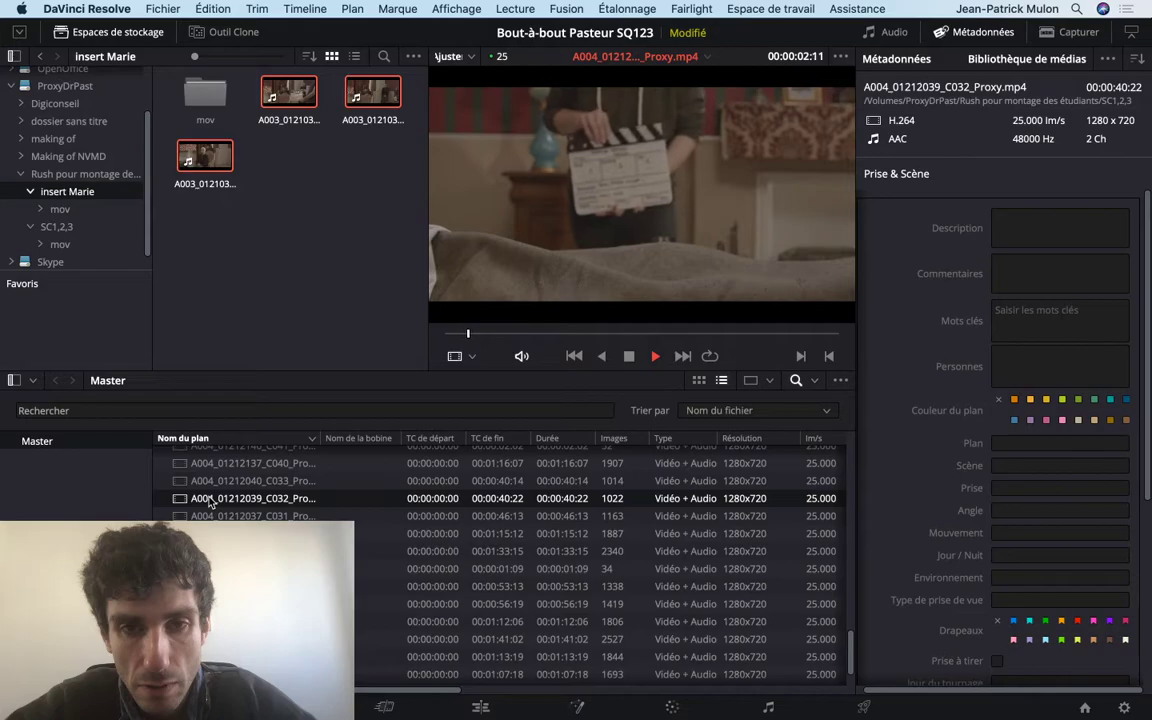
key("space")
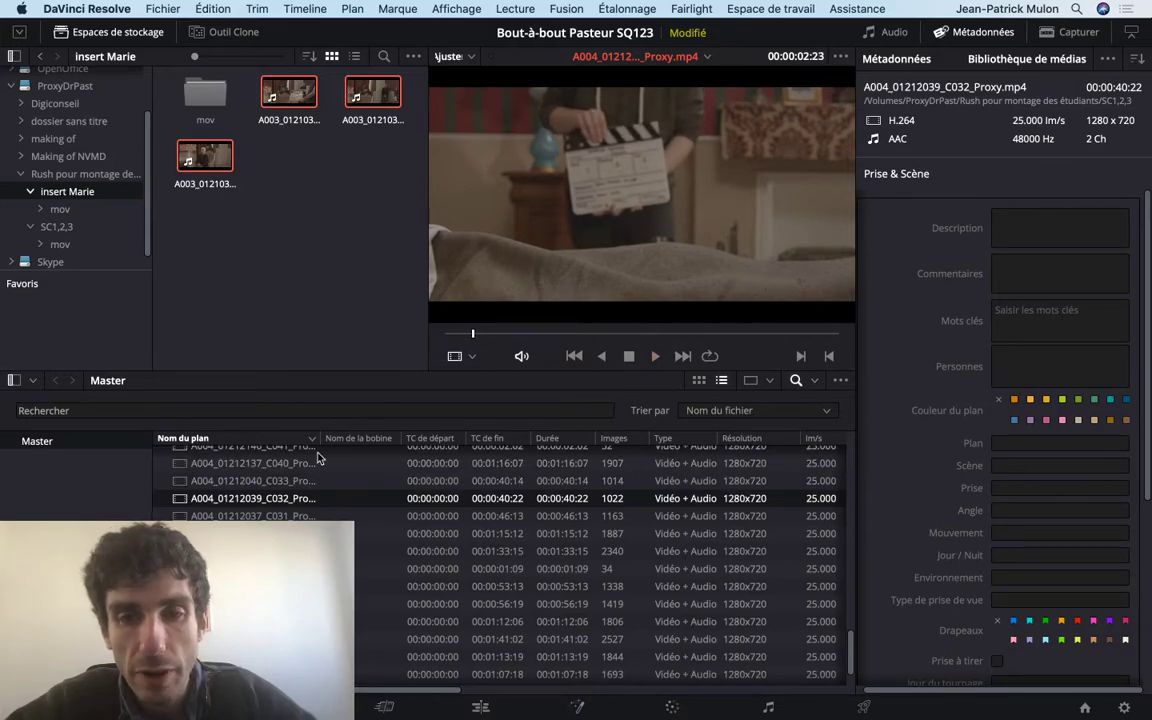
key("ctrl+Left")
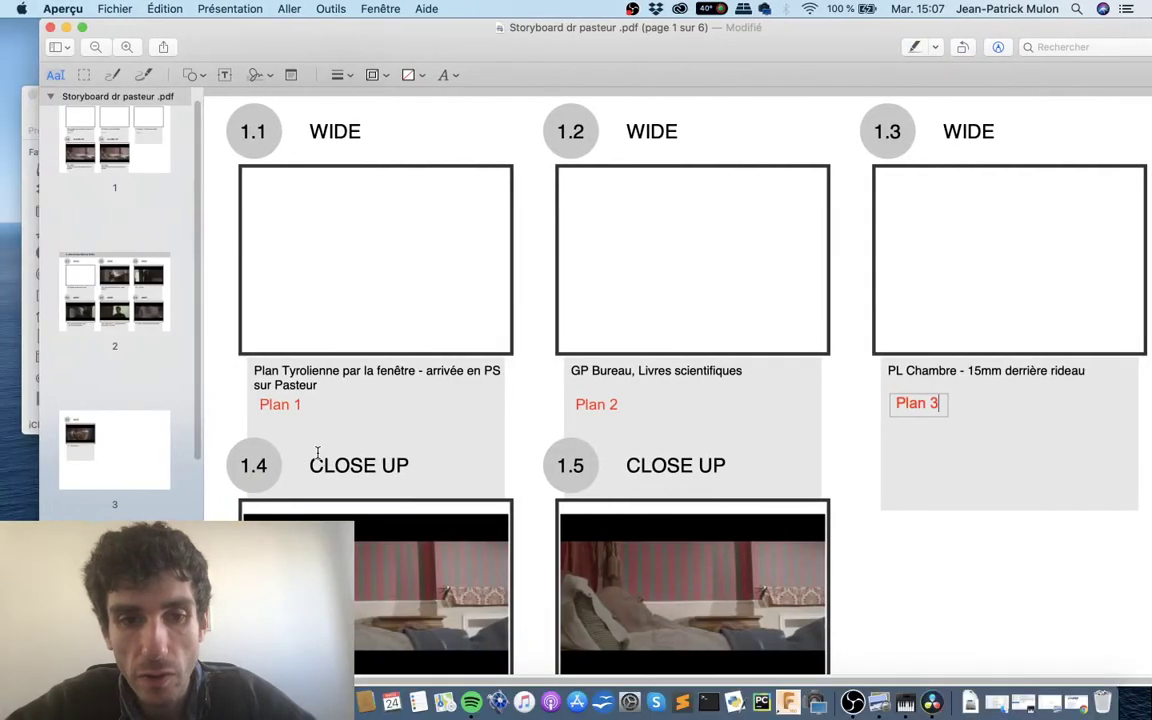
Finish the Plan 3 label and paste a copy of it lower left on page 1
scroll(540, 418, "down", 3)
scroll(548, 422, "up", 1)
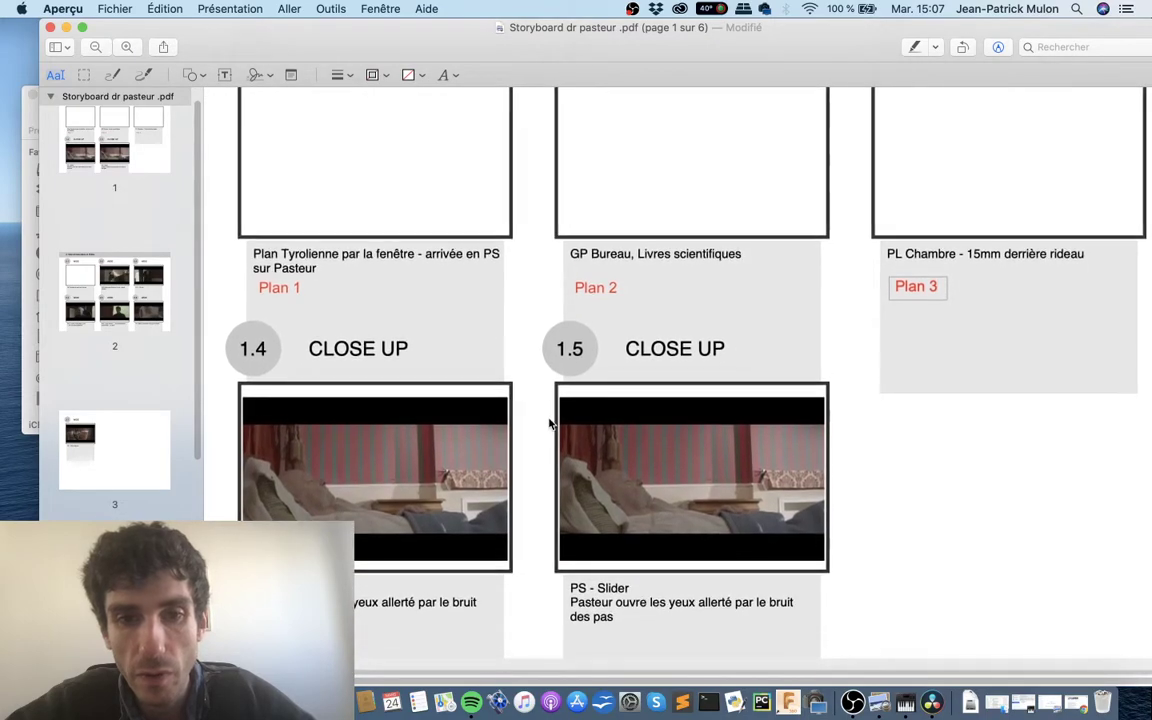
left_click(933, 319)
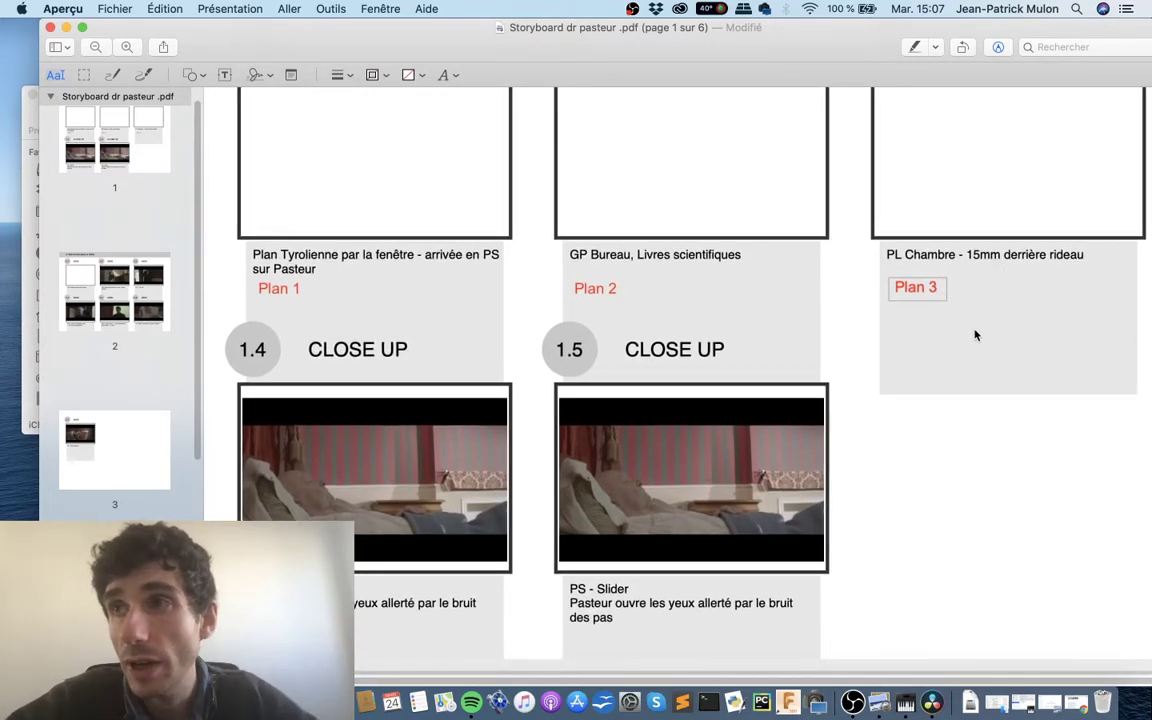
left_click(910, 289)
key("super+c")
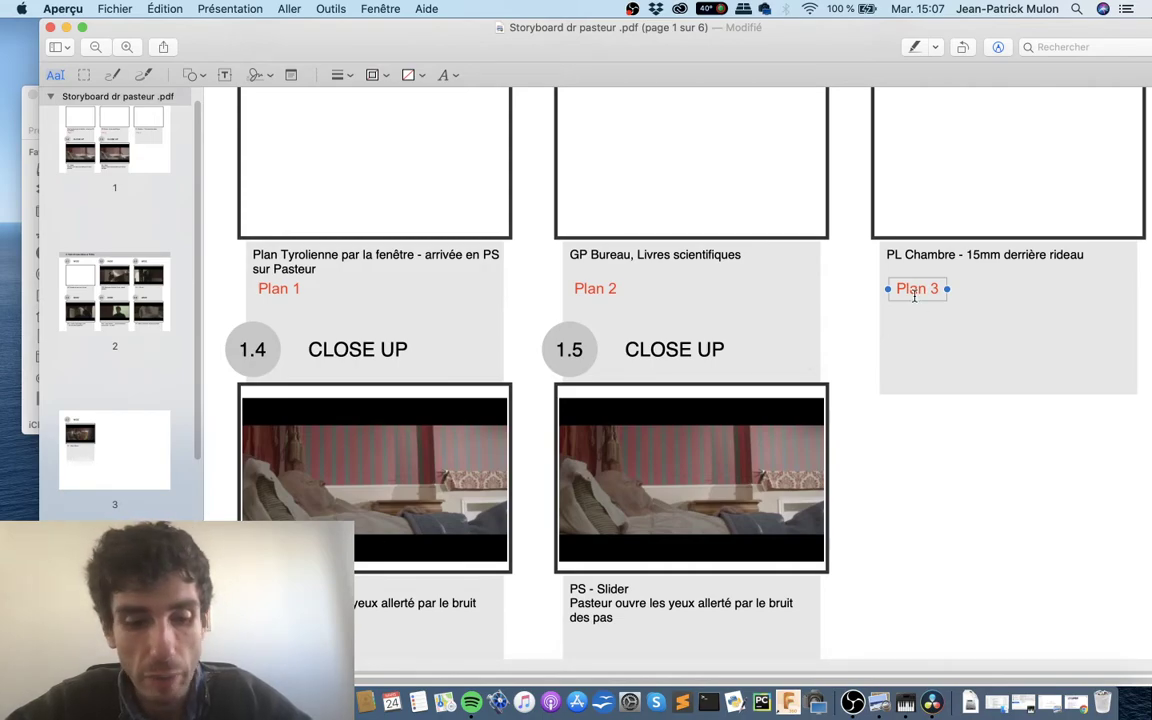
key("super+v")
left_click_drag(919, 307, 330, 555)
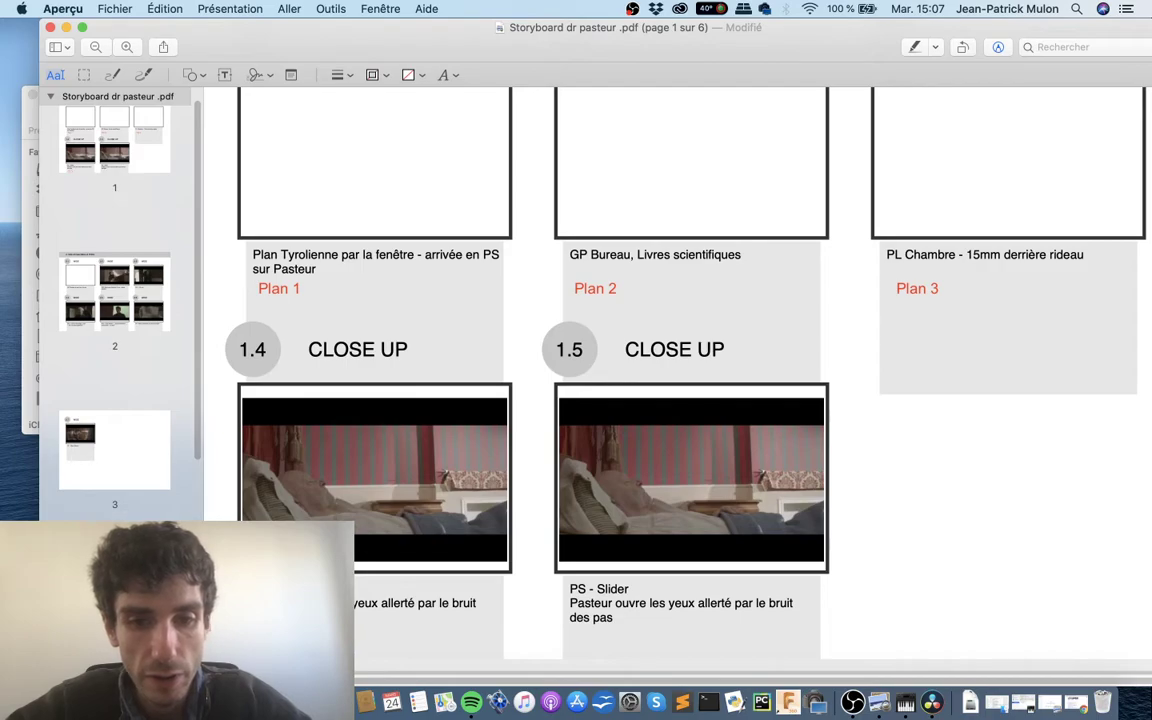
In Resolve, load clip C009, step through to the books clip C049 and scrub it
key("ctrl+Right")
scroll(564, 464, "down", 2)
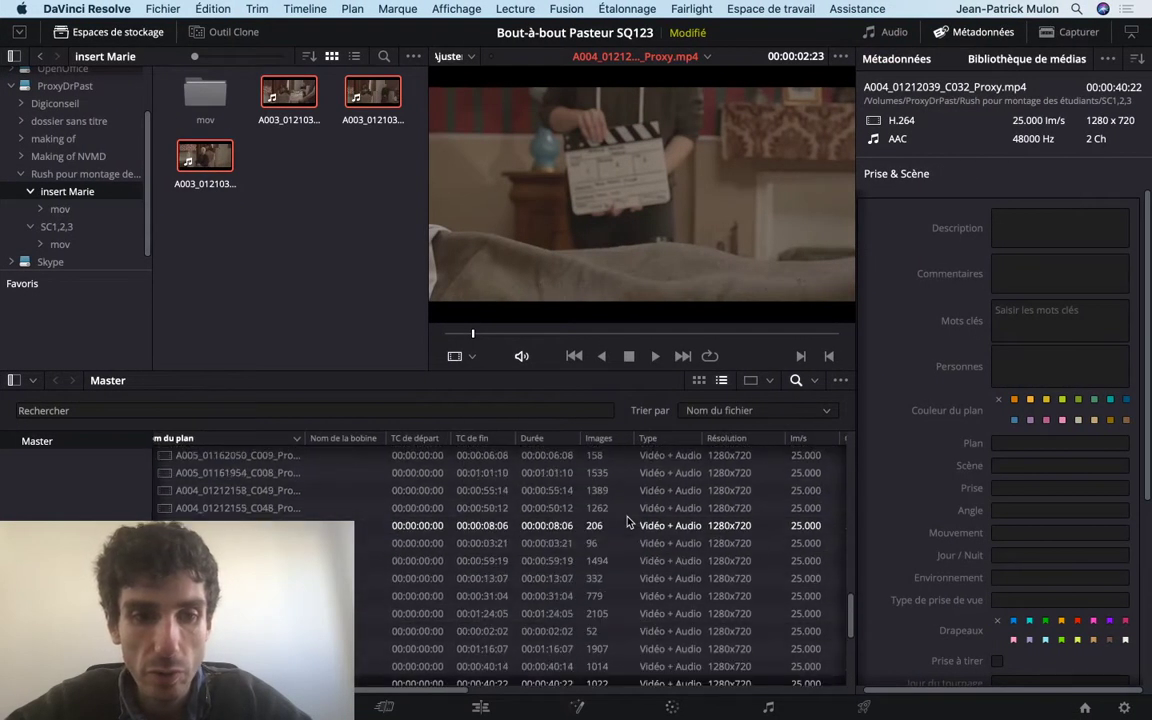
left_click(590, 547)
scroll(590, 547, "up", 2)
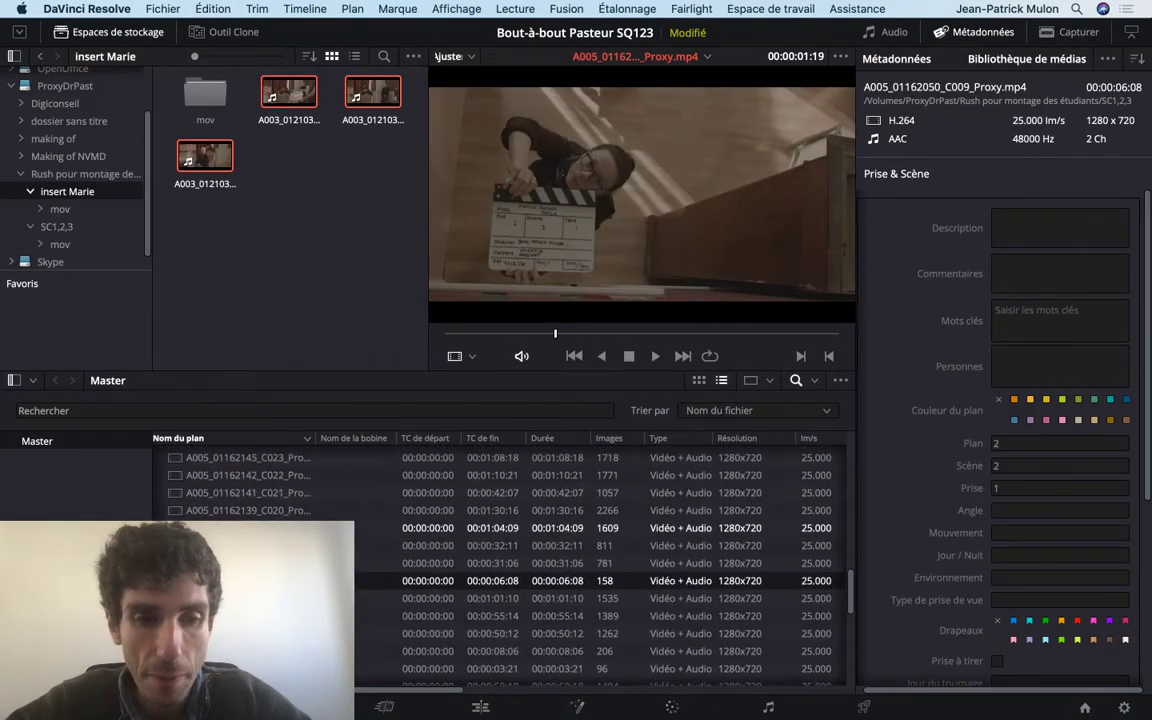
key("Down")
key("Down")
key("Up")
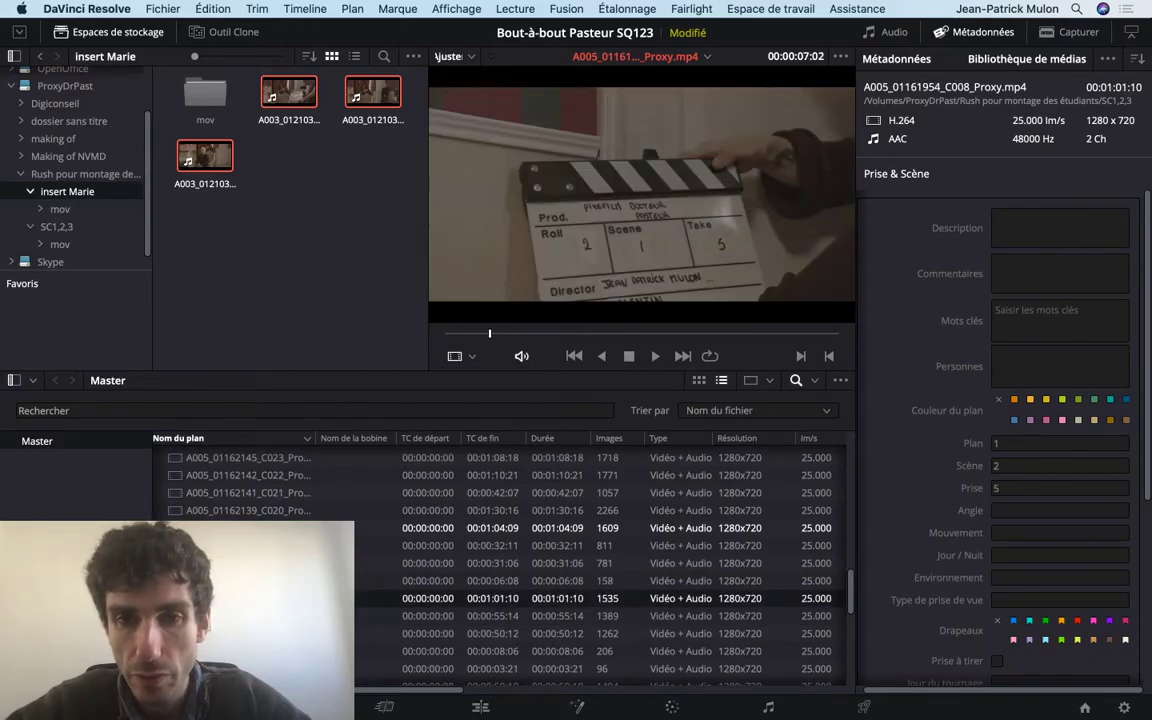
key("Down")
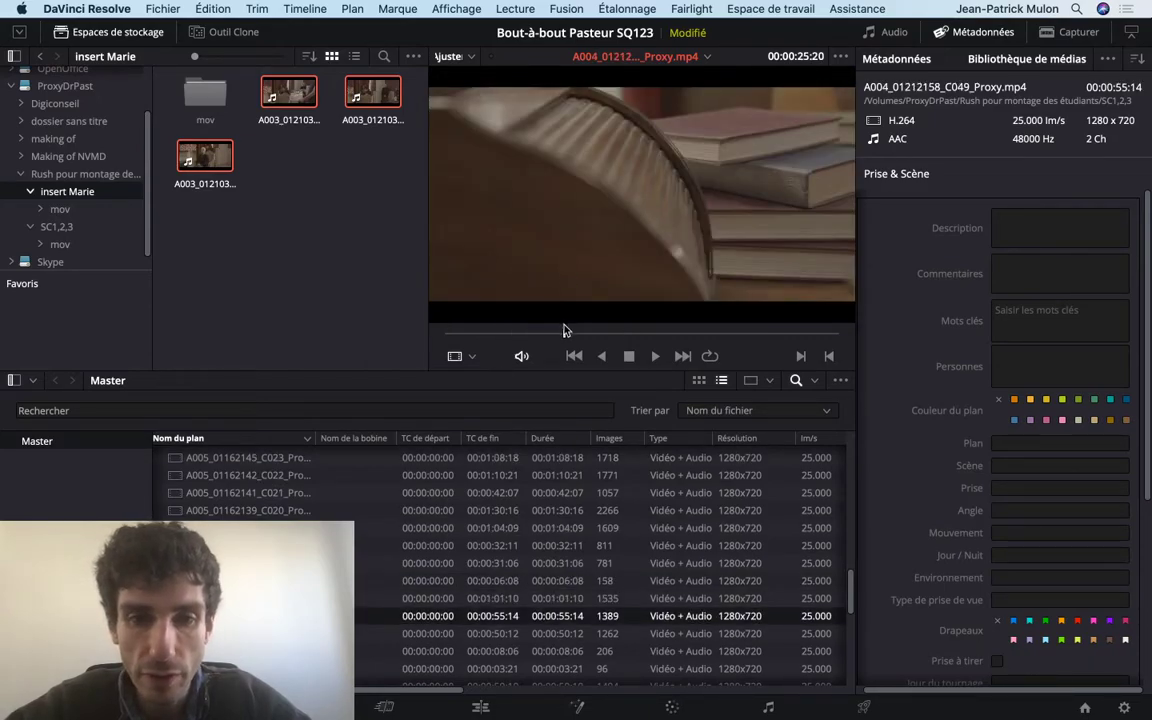
mouse_move(565, 331)
left_mouse_down()
mouse_move(607, 336)
mouse_move(642, 310)
left_mouse_up()
Nudge the Plan 2 label up beneath the 'GP Bureau, Livres scientifiques' line, then return to Resolve
key("ctrl+Left")
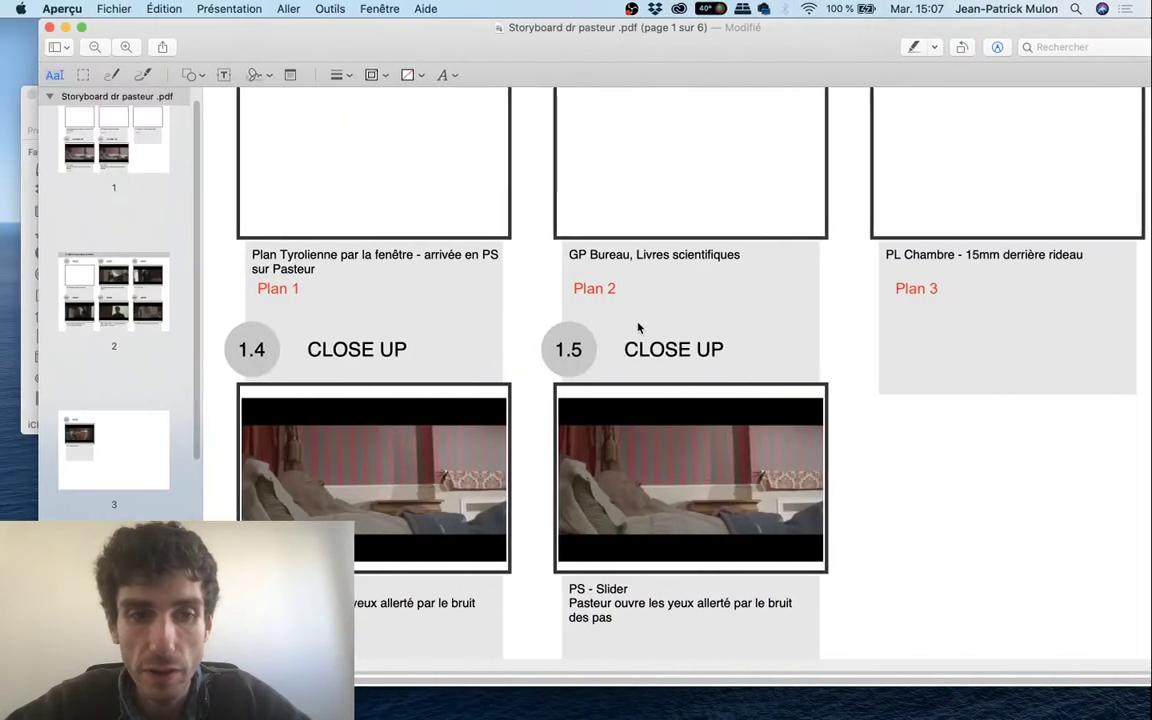
scroll(638, 327, "up", 2)
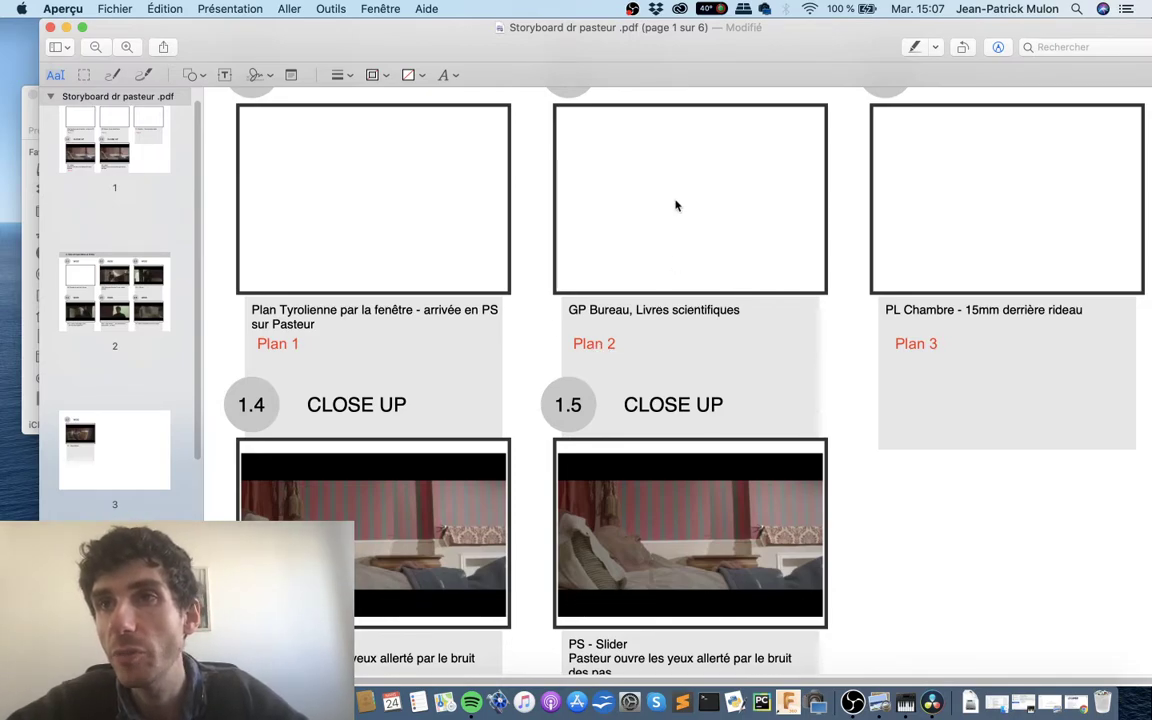
left_click(596, 344)
left_click_drag(596, 344, 593, 330)
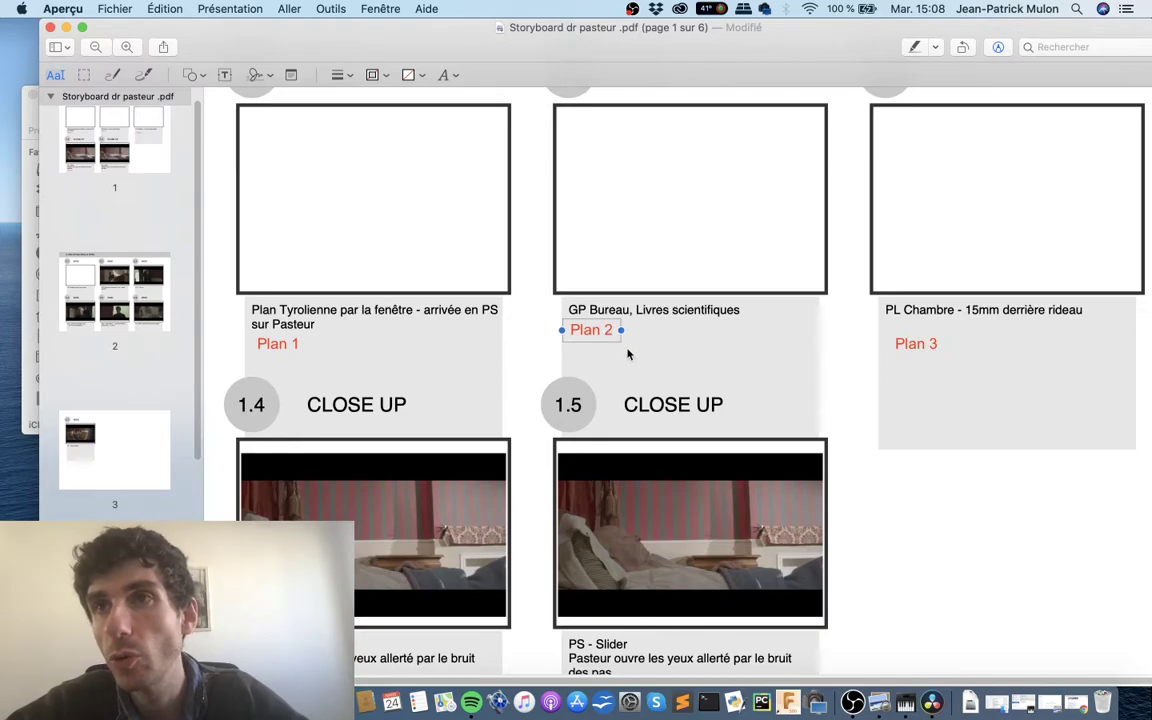
key("ctrl+Right")
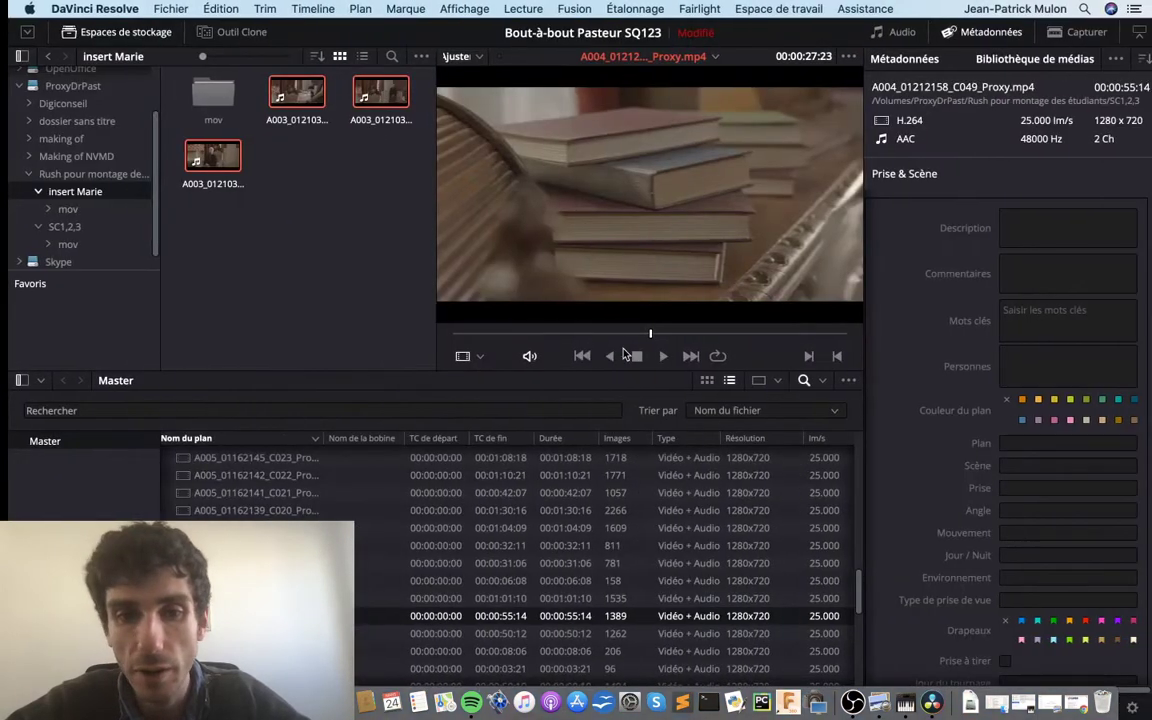
Give clip C049 Scène 1, Plan 2.0, Prise 1 and the comment 'insert'
left_click(1005, 463)
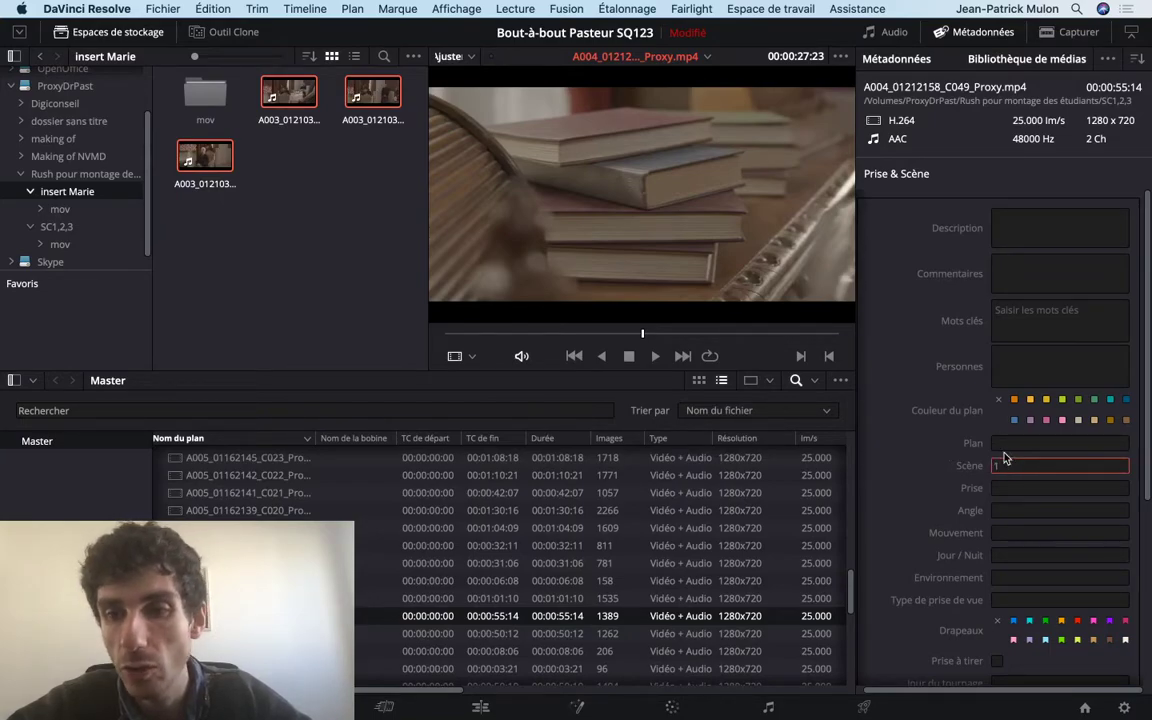
scroll(1005, 458, "down", 5)
scroll(1001, 440, "up", 3)
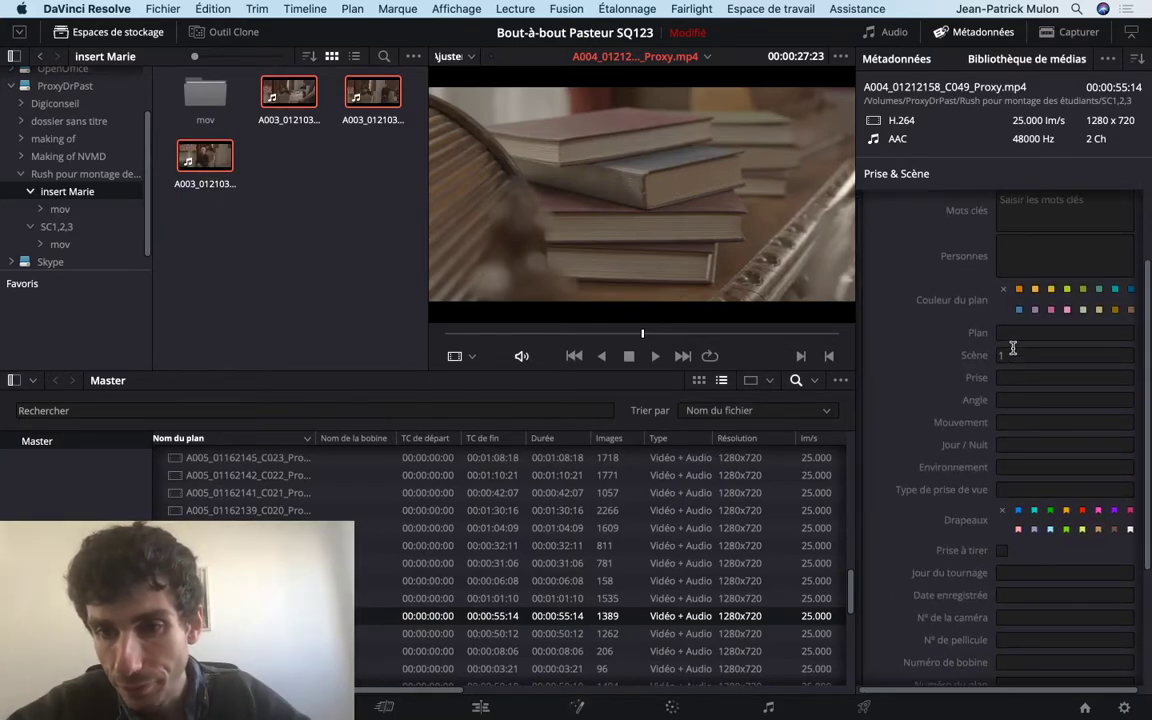
left_click(1006, 335)
type("2")
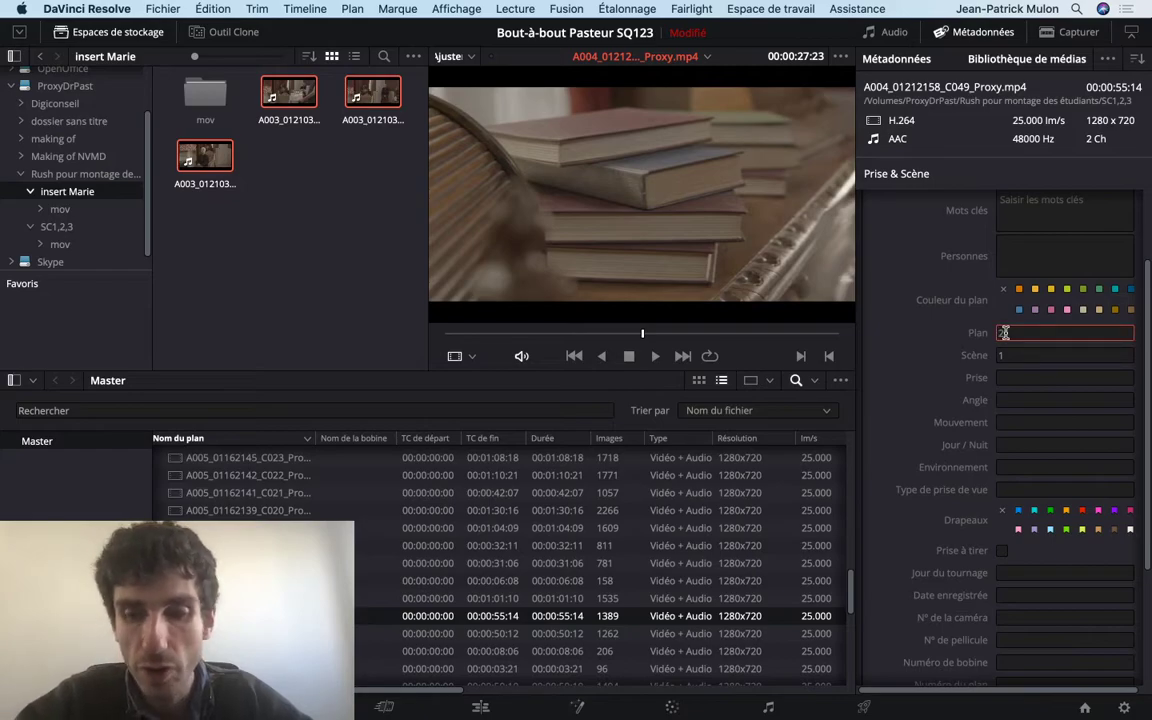
key("Tab")
key("Tab")
type("1")
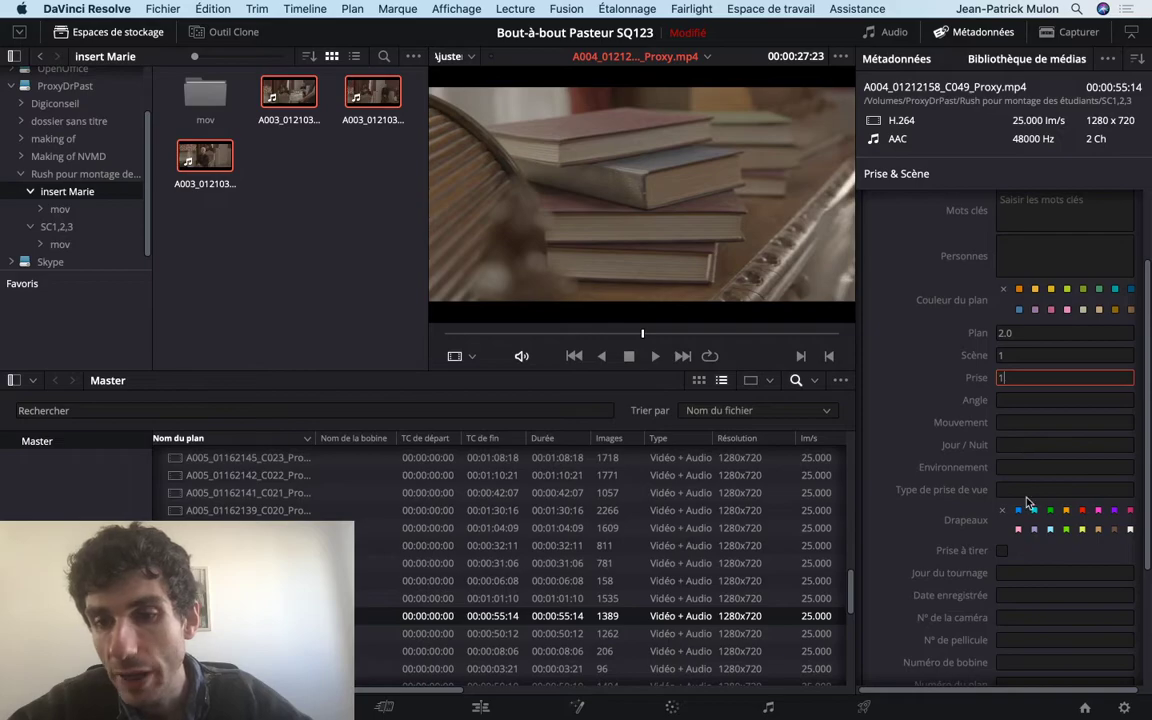
scroll(1026, 502, "up", 3)
left_click(1011, 285)
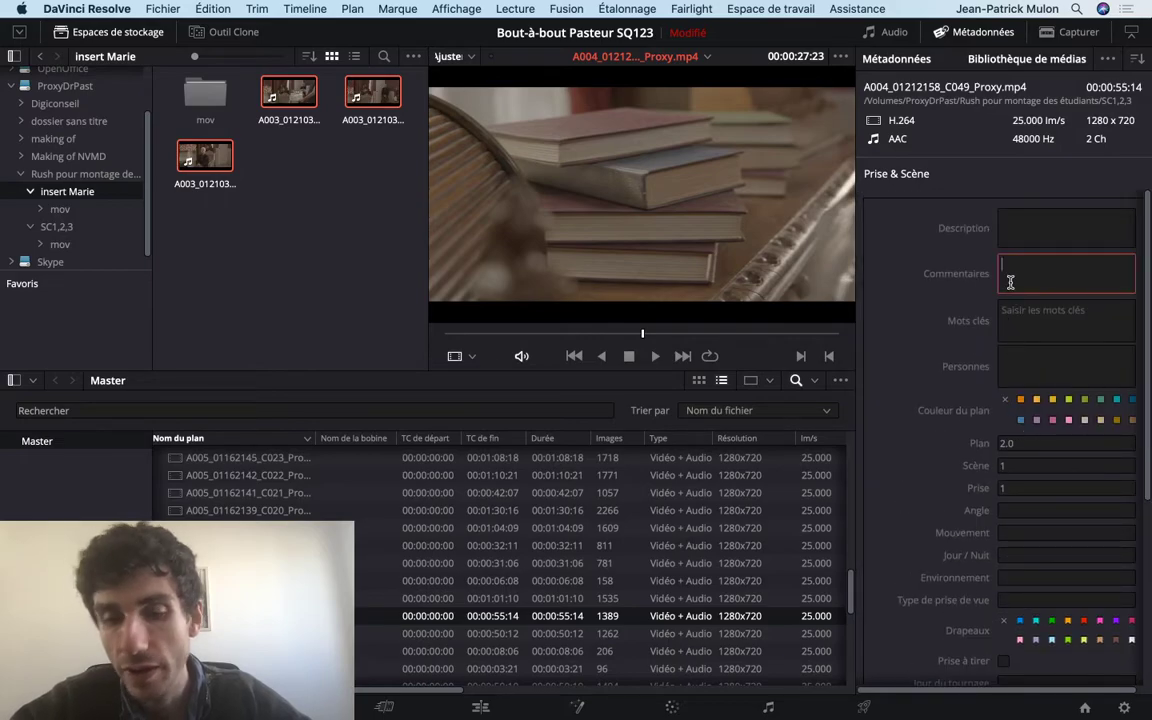
type("insert")
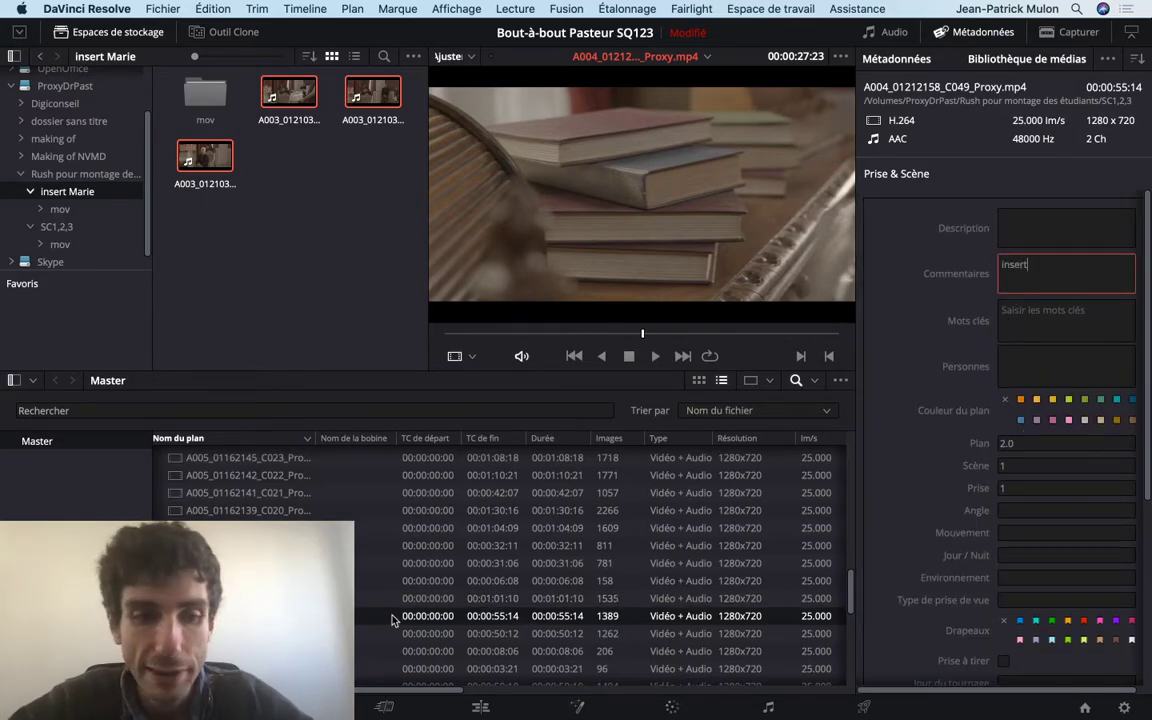
left_click(400, 651)
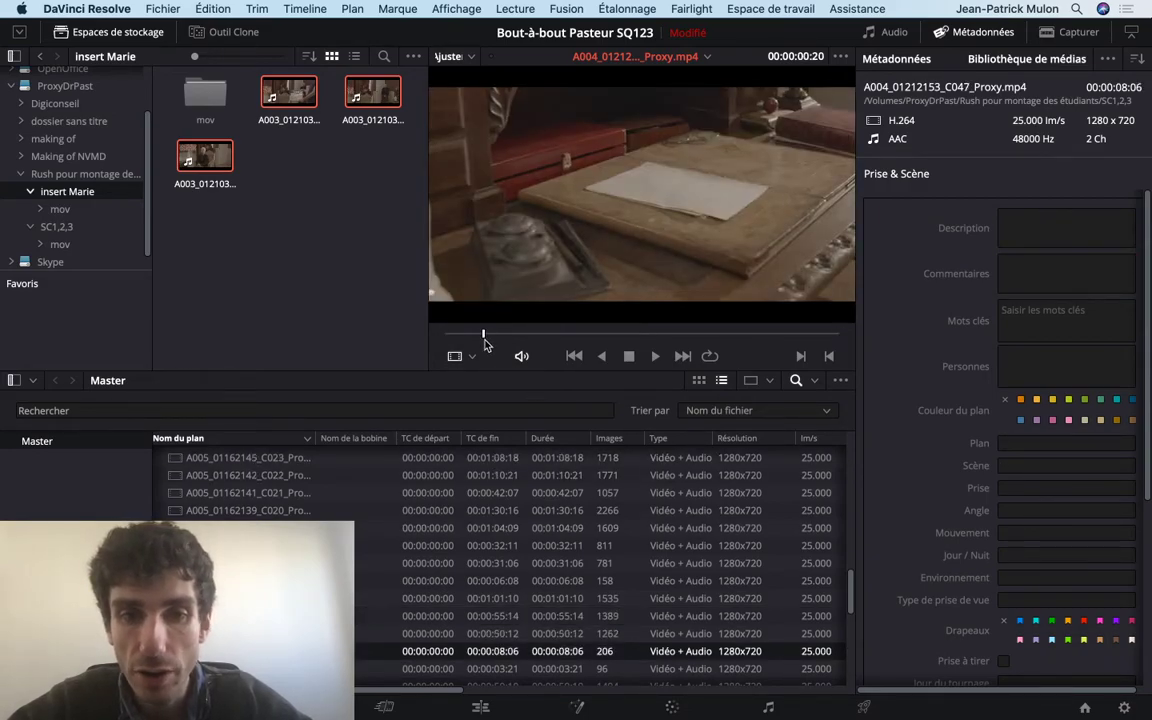
Scrub and play clip C047, the desk with inkwell and paper, then check the storyboard
left_click(550, 334)
left_click_drag(610, 341, 872, 346)
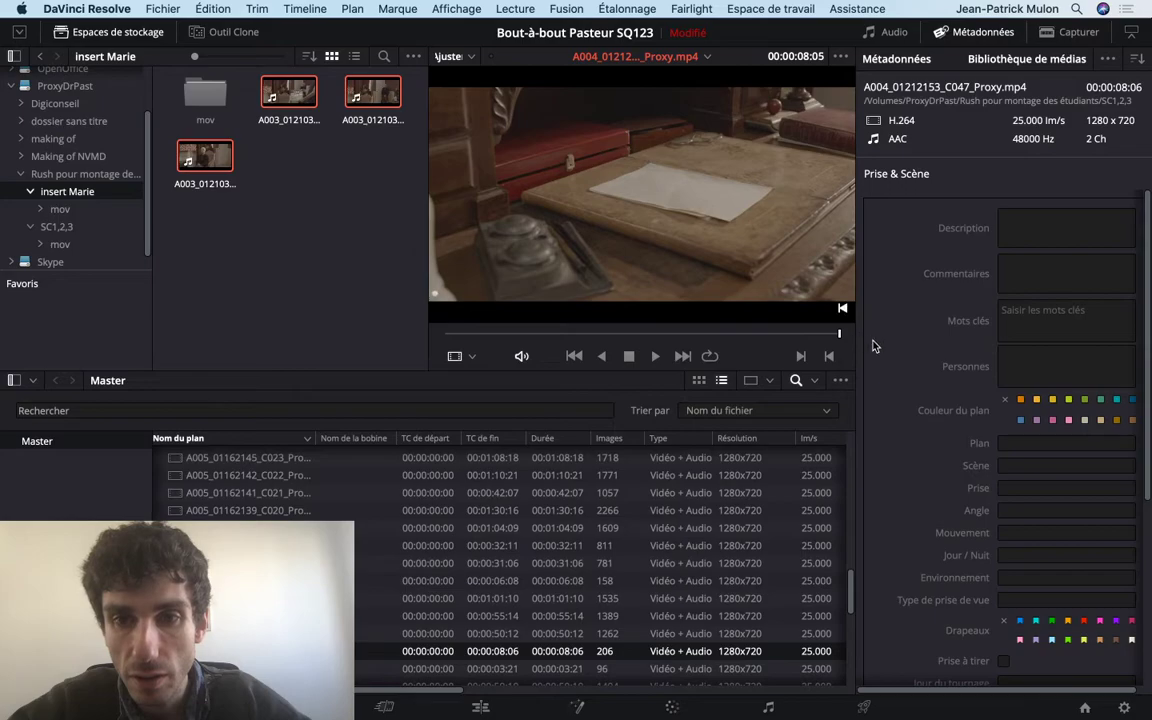
left_click_drag(562, 330, 430, 332)
scroll(360, 506, "down", 2)
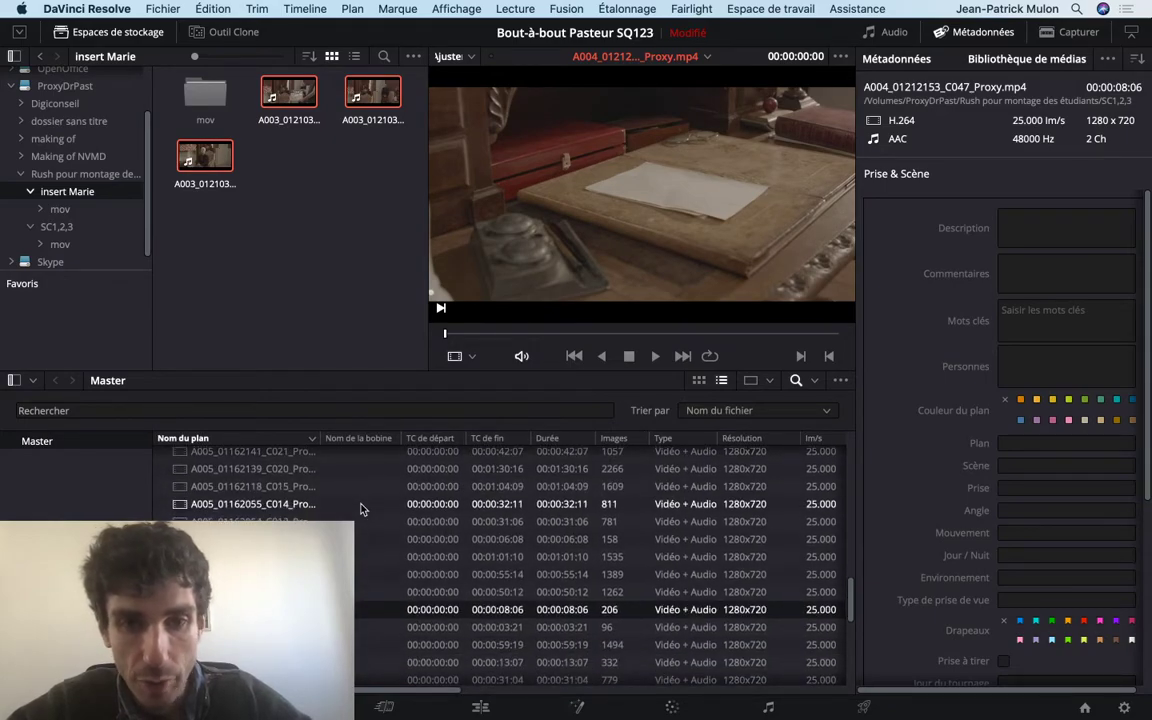
left_click(652, 356)
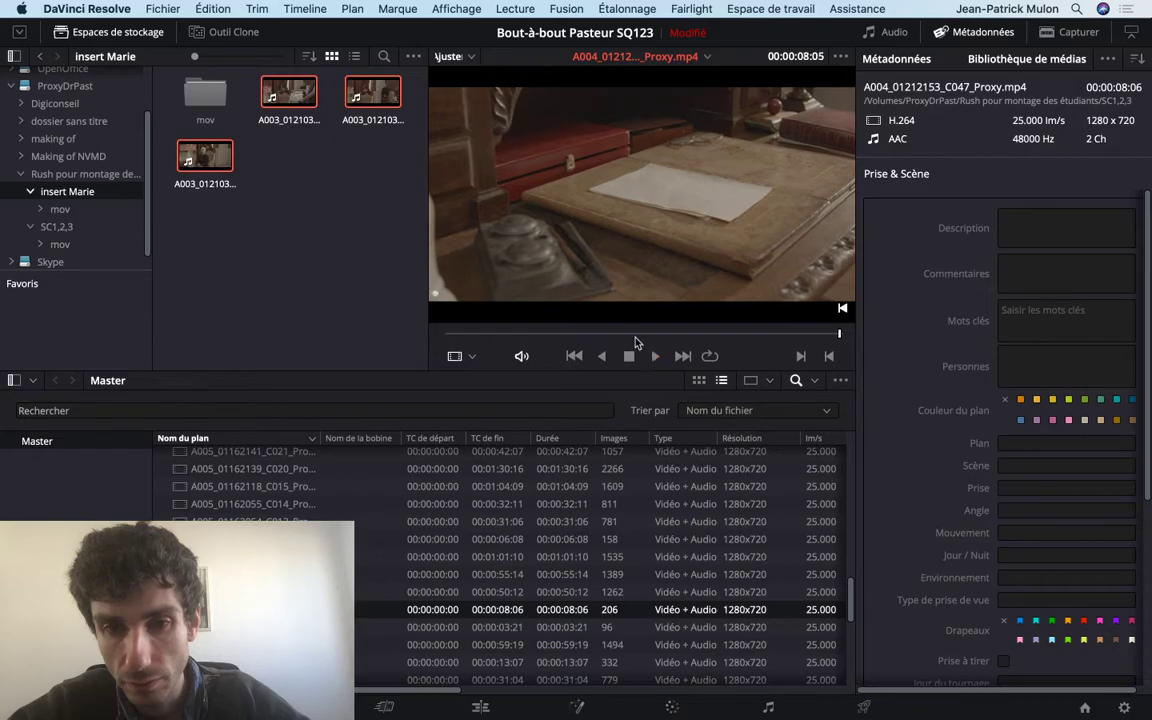
key("space")
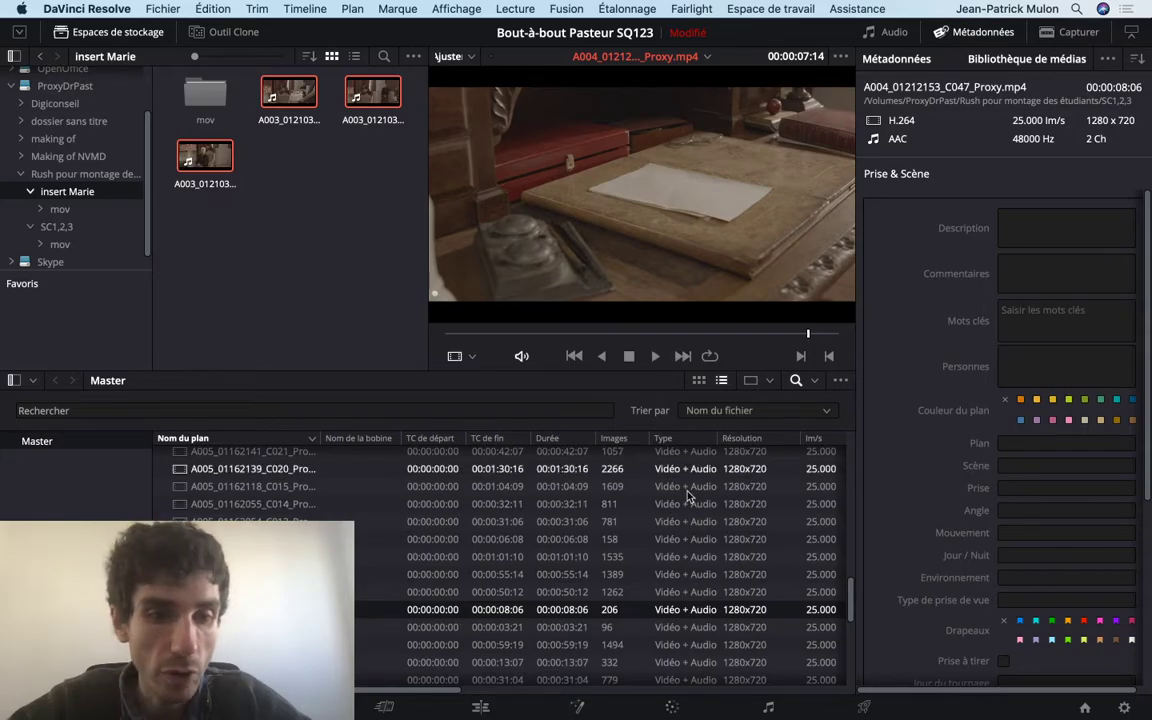
key("ctrl+Left")
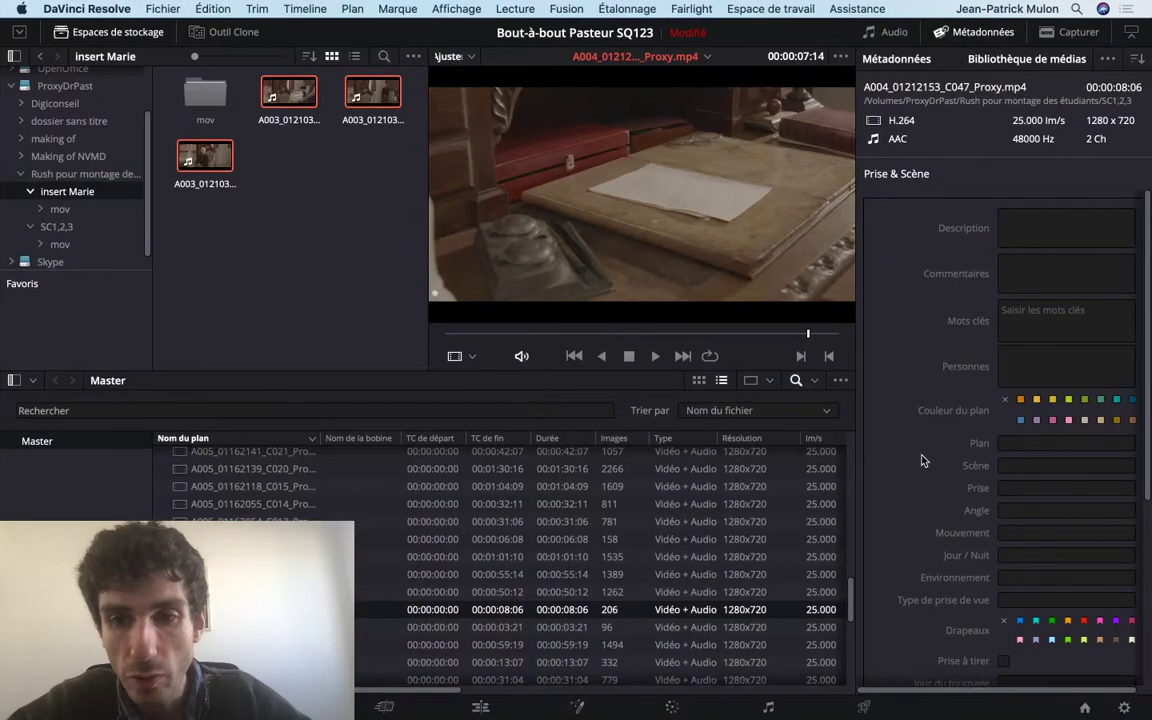
Enter Scène 1, Plan 2.1 and Prise 1 for clip C047
left_click(1036, 464)
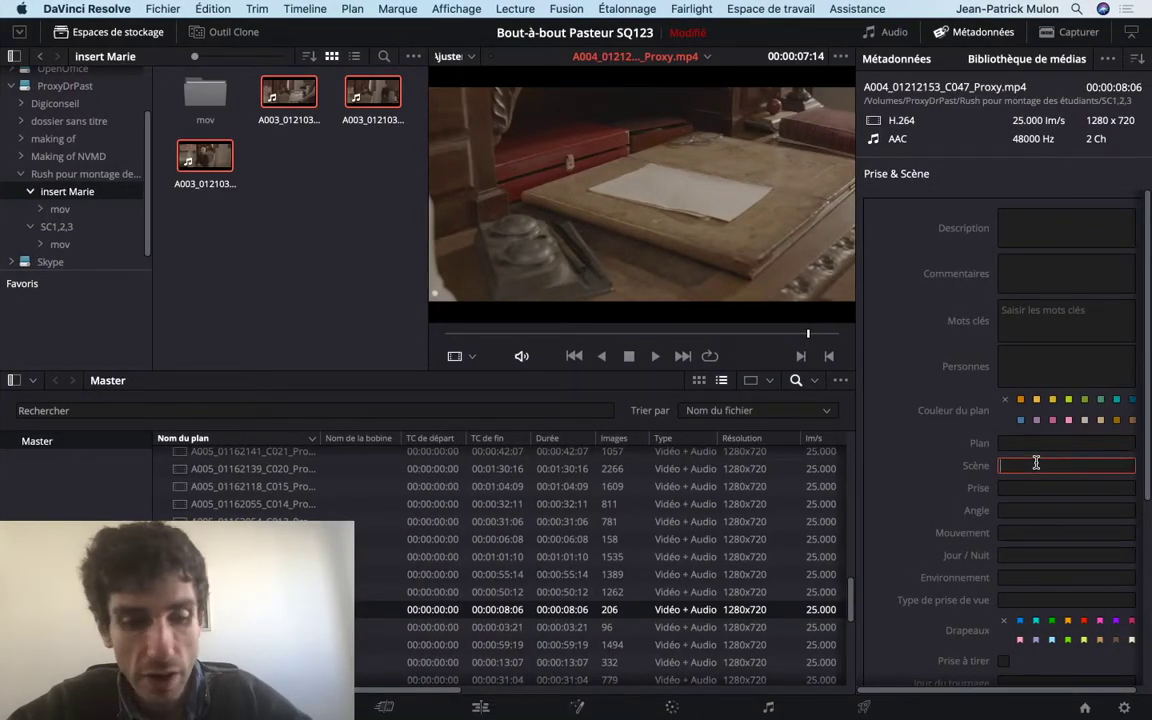
type("1")
scroll(1036, 460, "down", 2)
scroll(1030, 390, "down", 2)
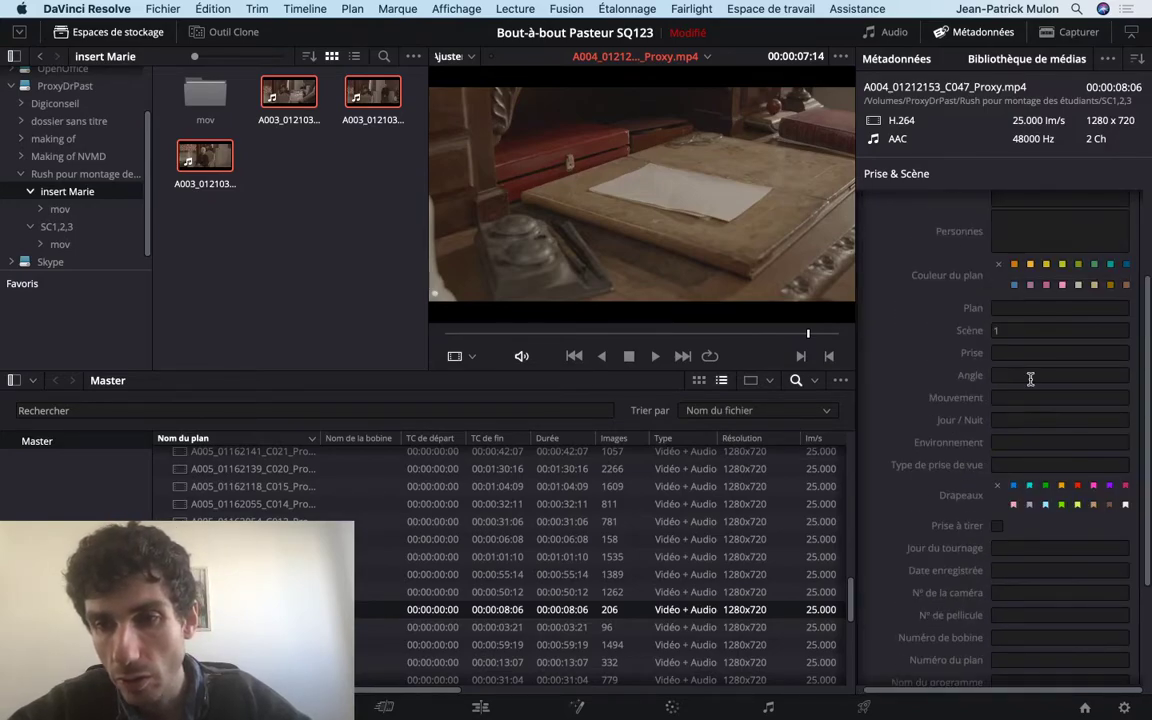
left_click(1008, 309)
type("2.1")
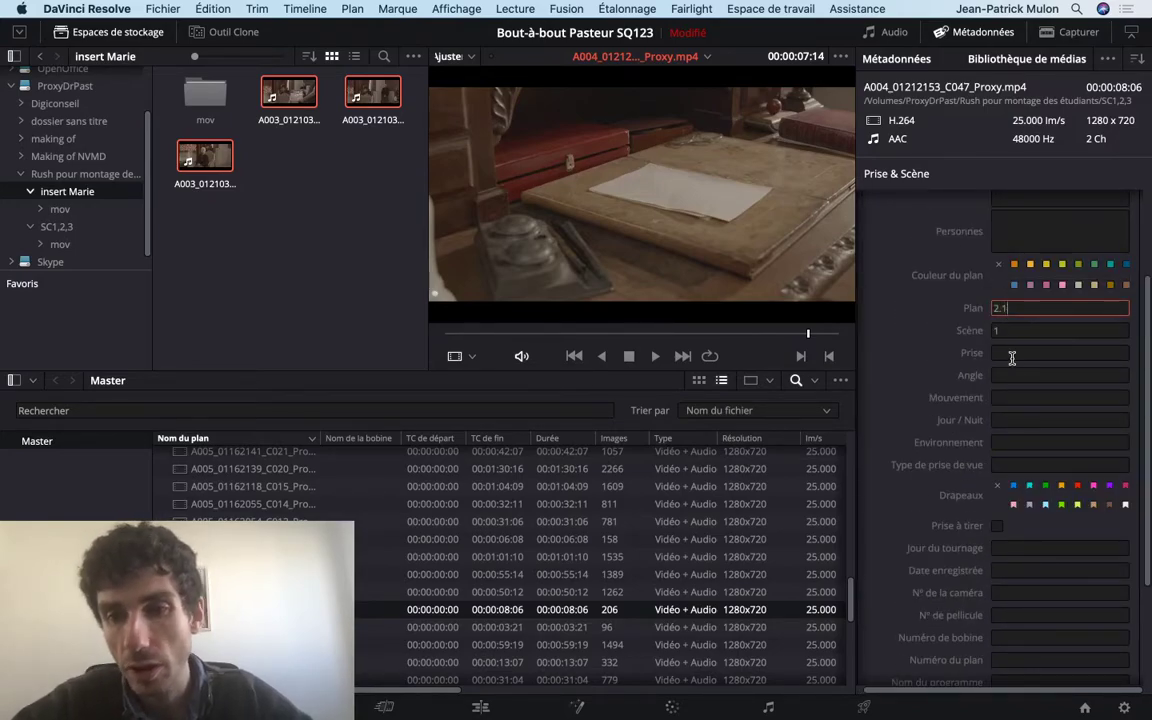
left_click(1005, 351)
type("1")
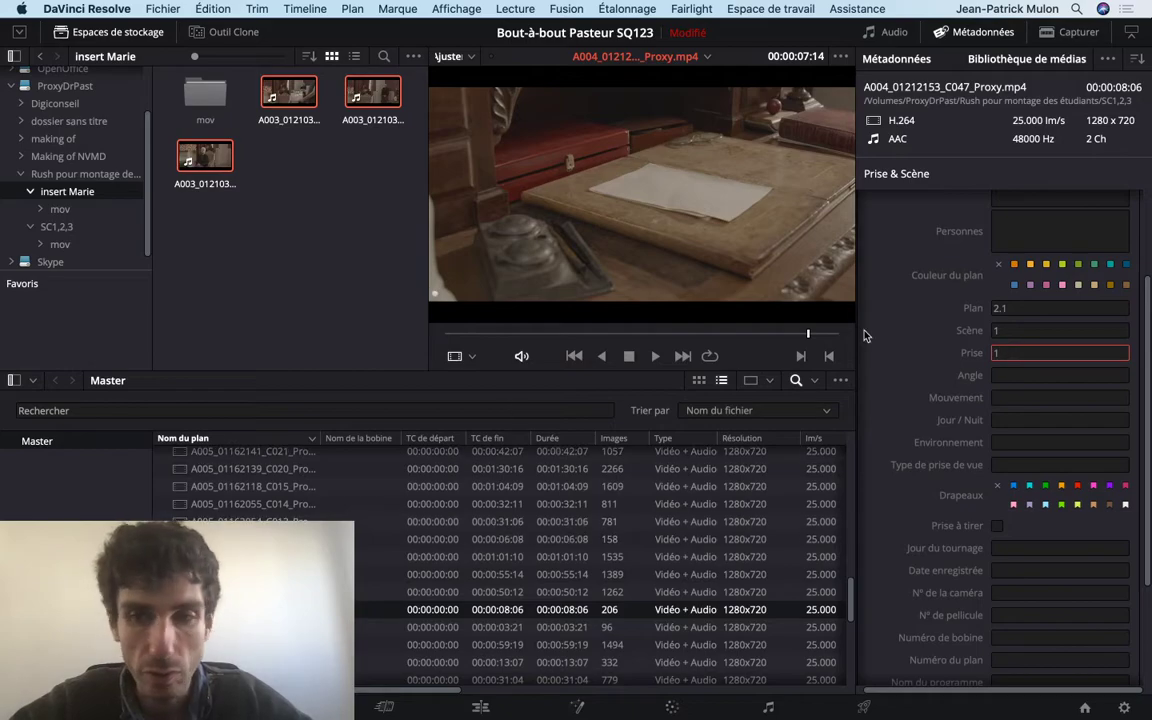
scroll(1030, 304, "up", 3)
Set Description 'insert bureau' and Commentaires 'plan fixe', clearing text first typed in the wrong field
left_click(1010, 228)
left_click(1015, 264)
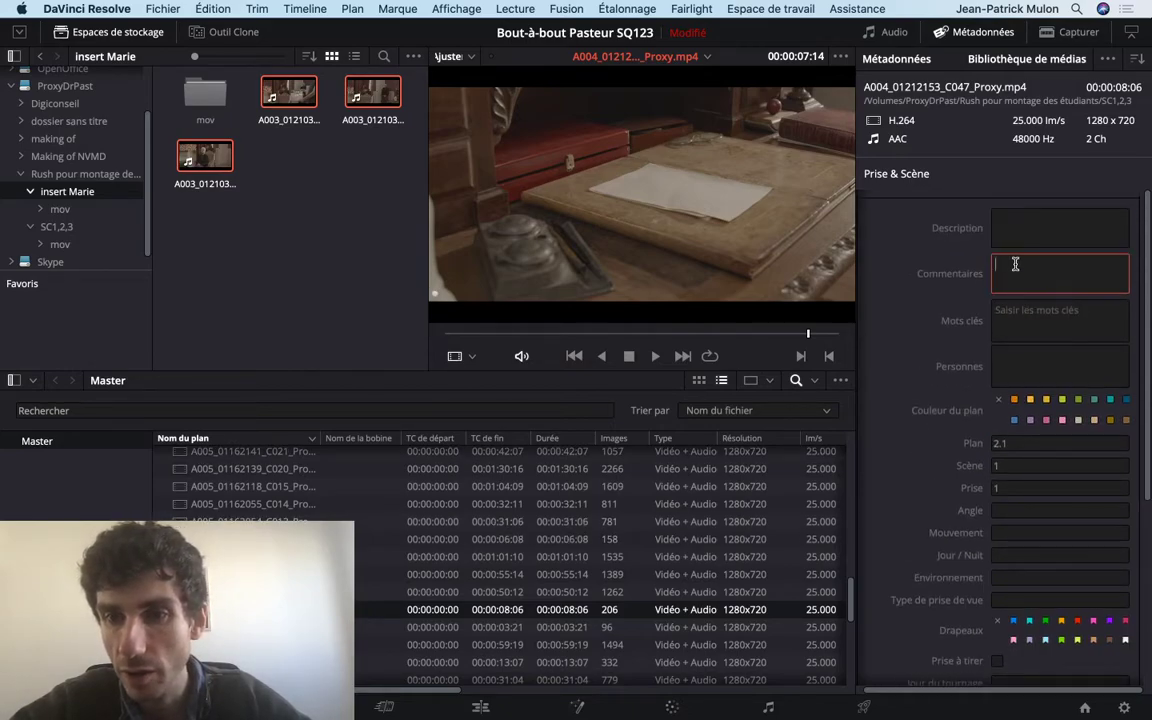
type("inset")
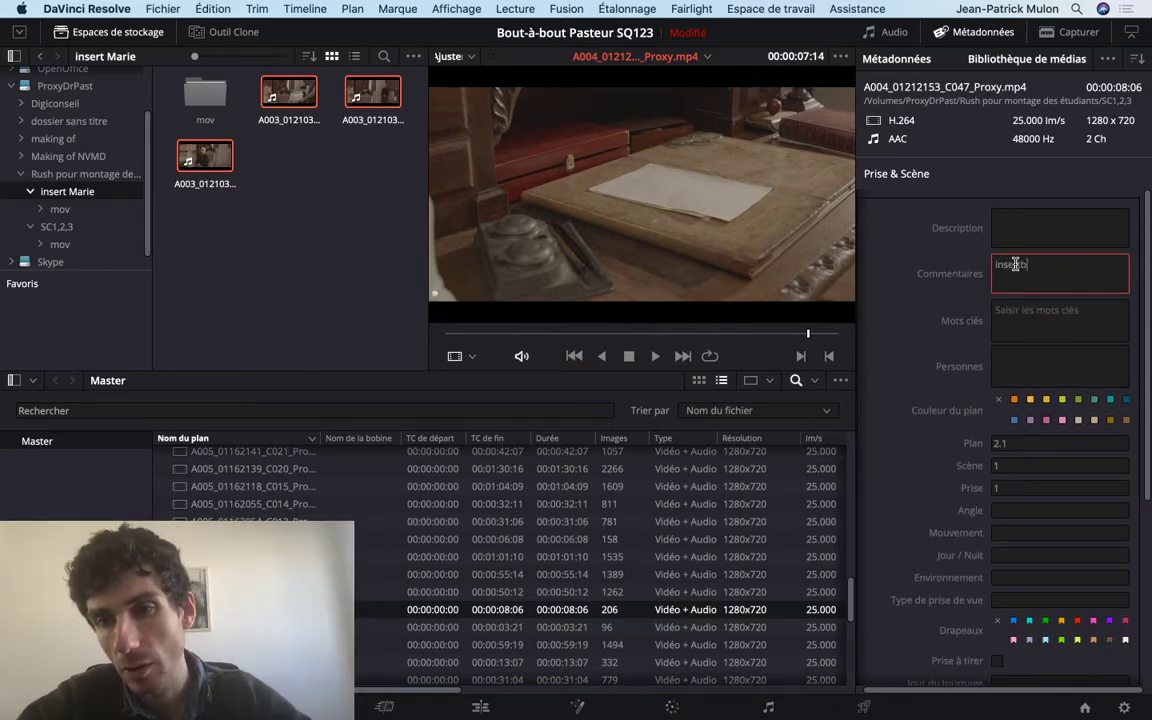
type(" bureau")
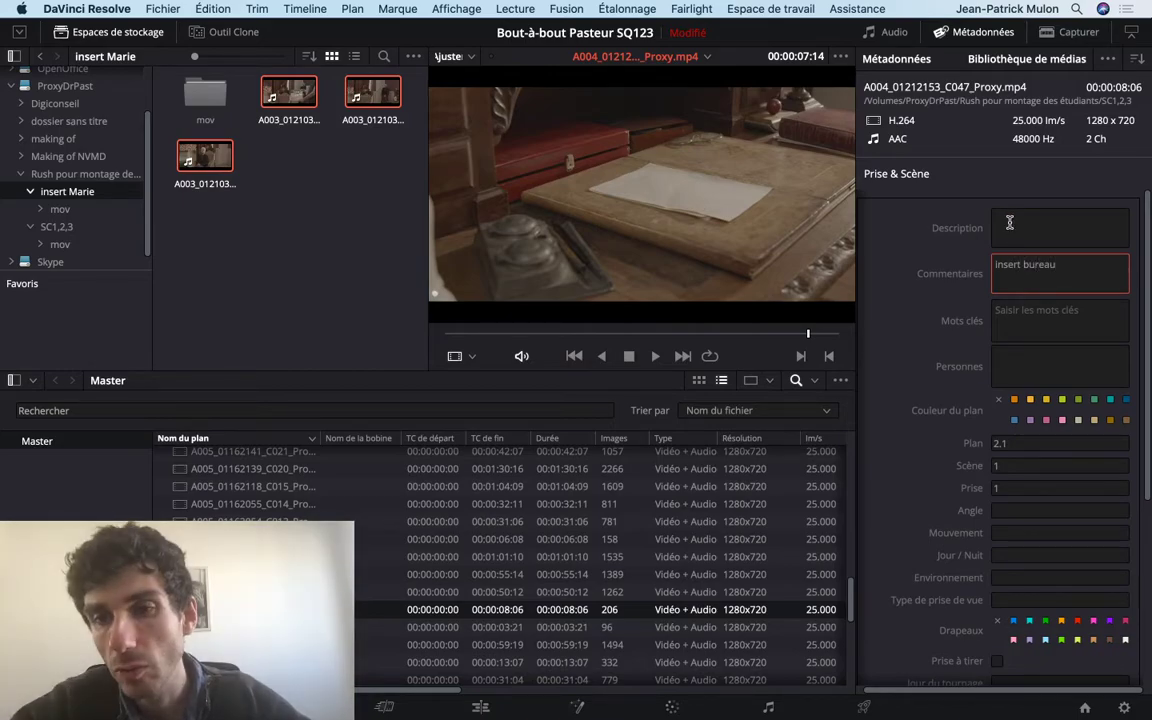
key("shift+Tab")
key("Tab")
key("BackSpace")
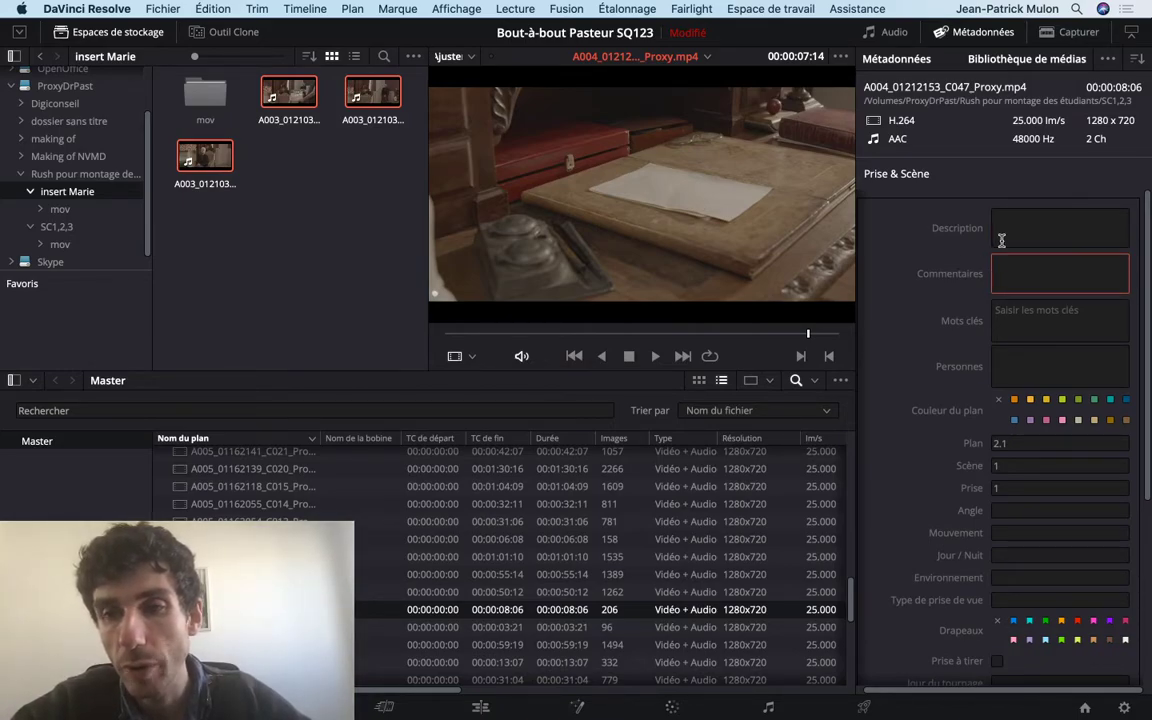
left_click(1000, 234)
type("insert bureau")
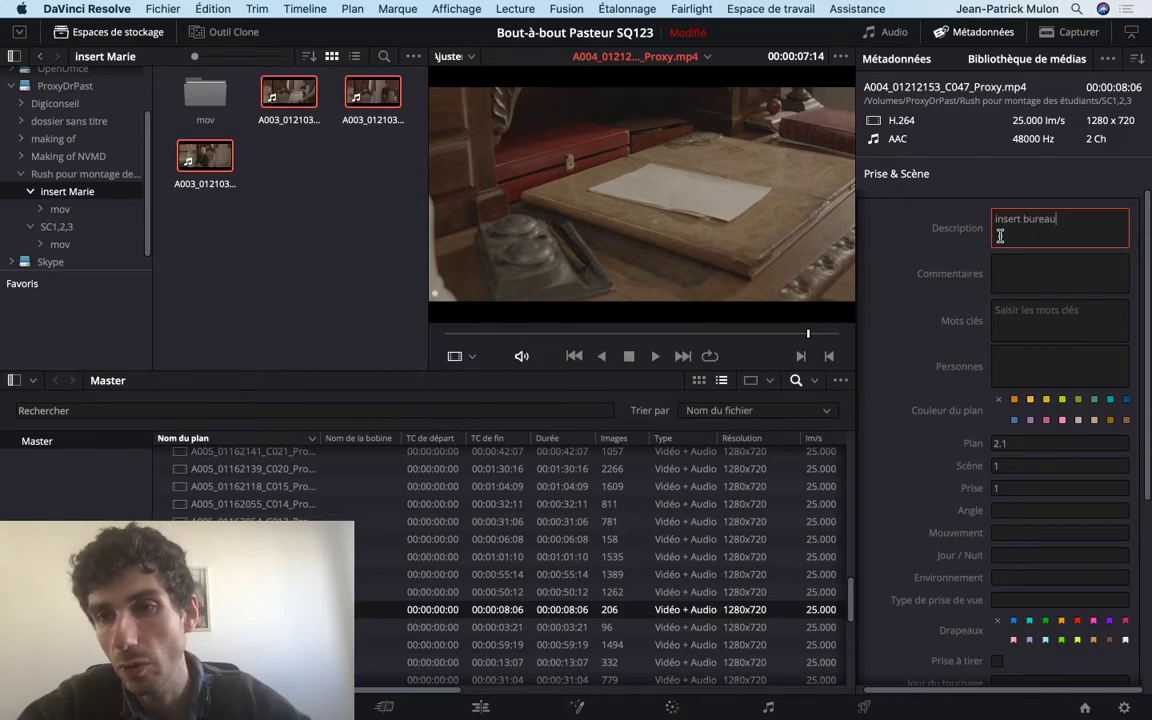
key("Tab")
type("p")
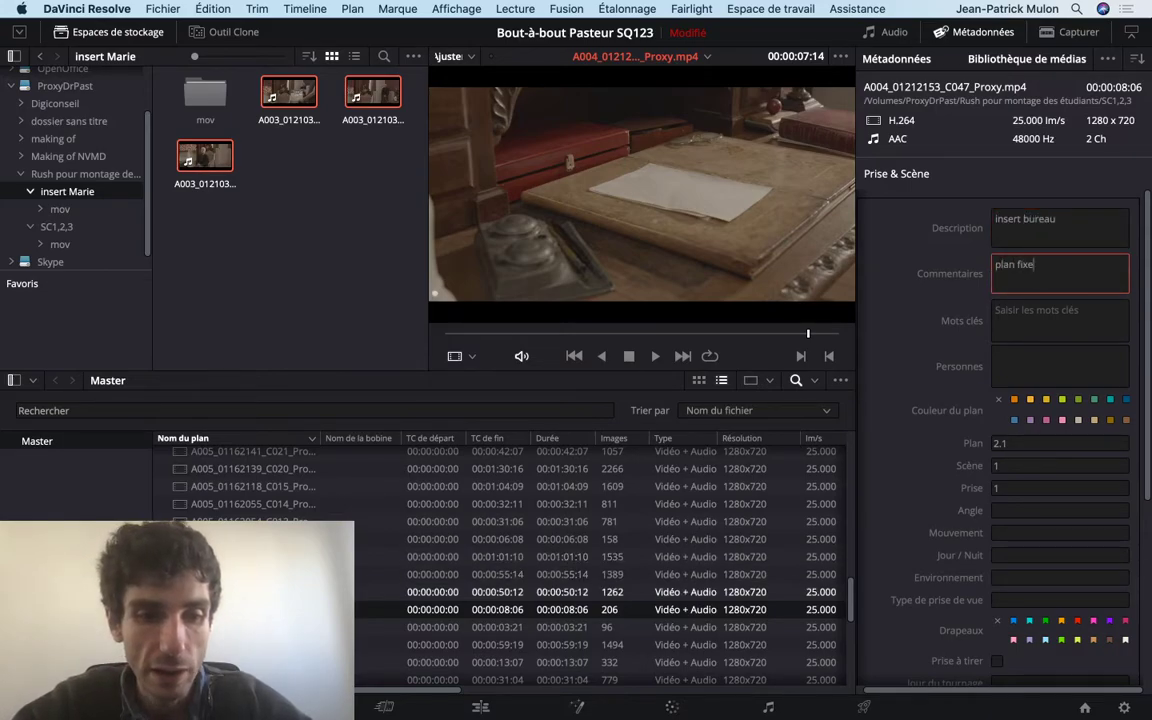
key("Up")
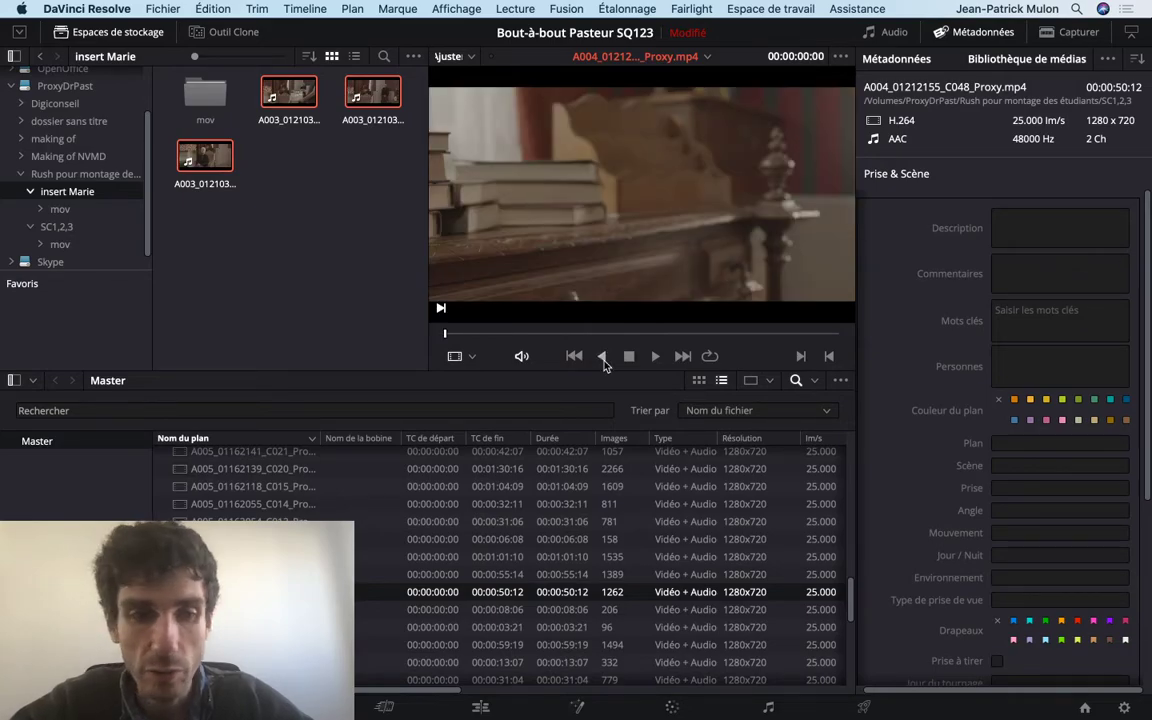
Enter 'insert livre' as clip C049's description and 'travelling latérale' as its comment
key("Up")
key("Up")
key("Down")
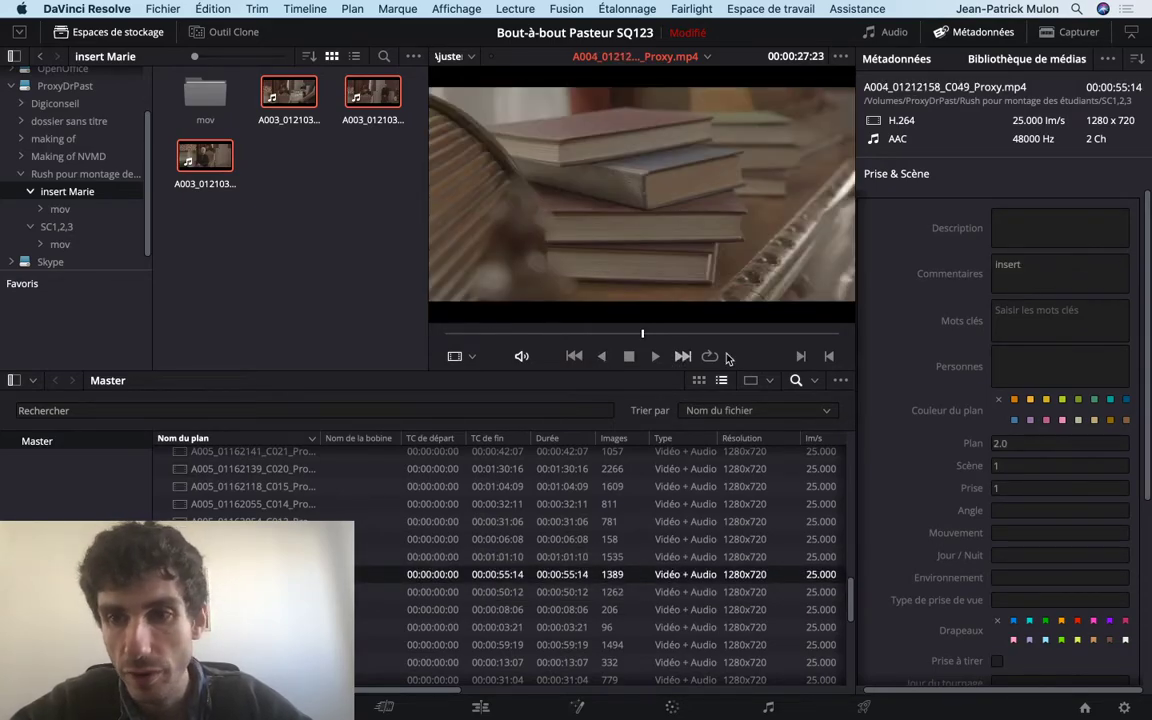
left_click(967, 272)
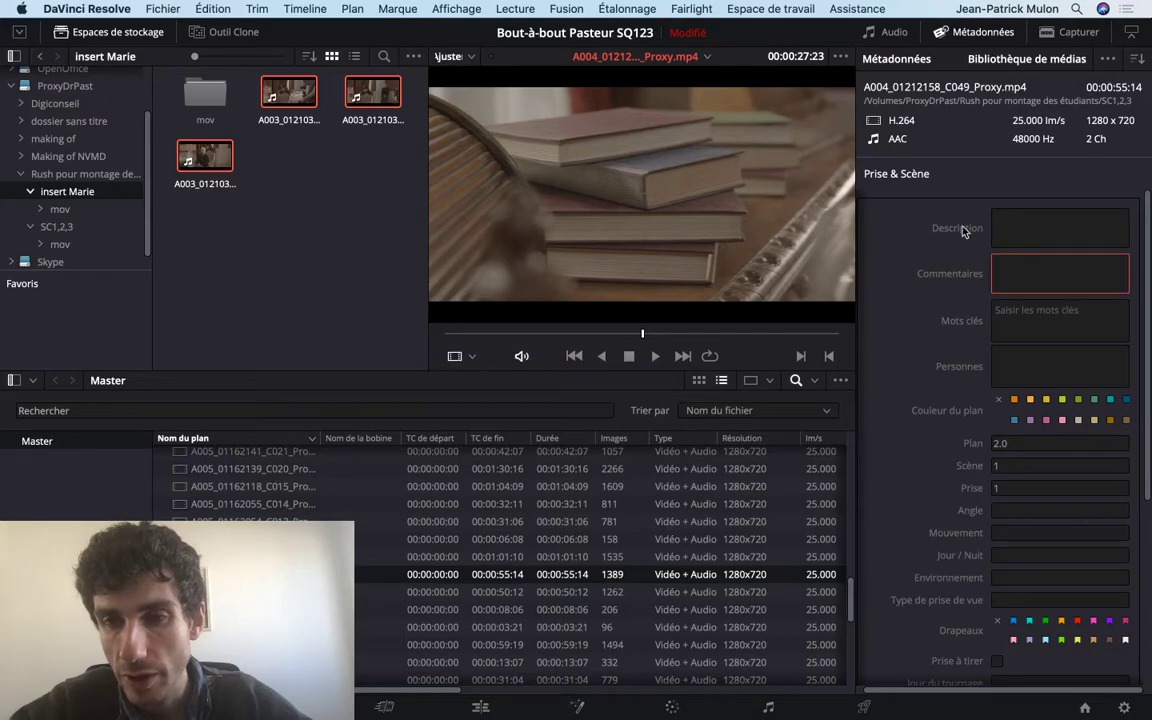
left_click(1015, 226)
type("insert livre")
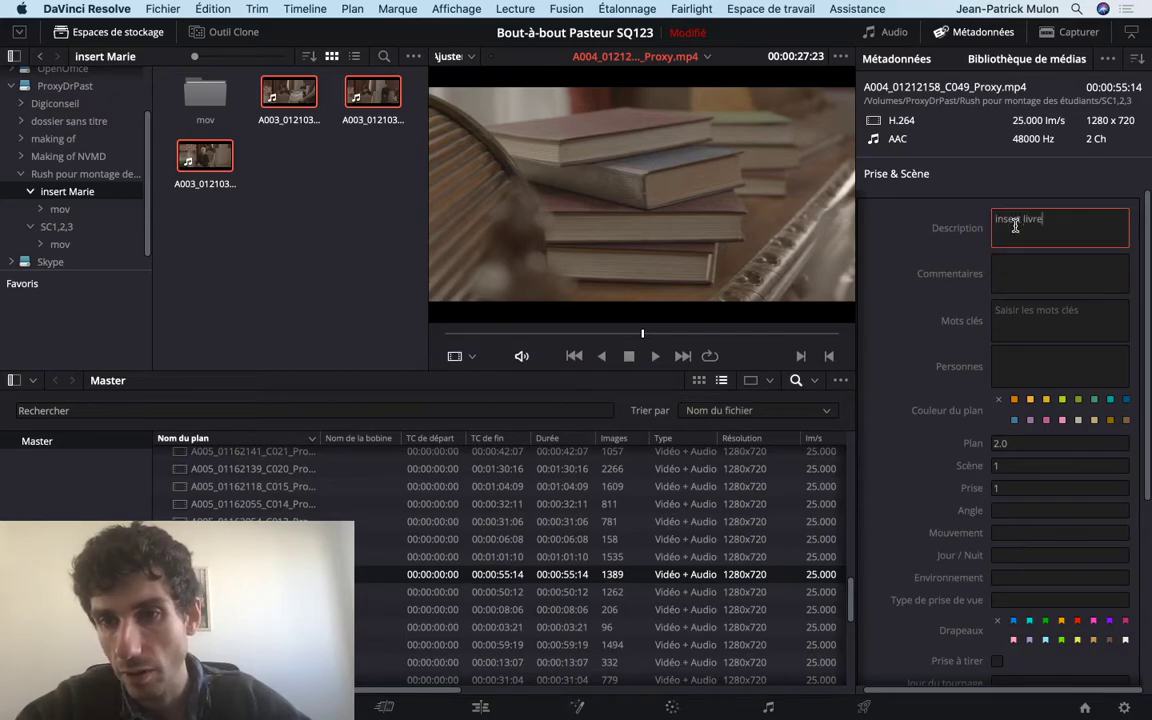
key("Tab")
type("travelling")
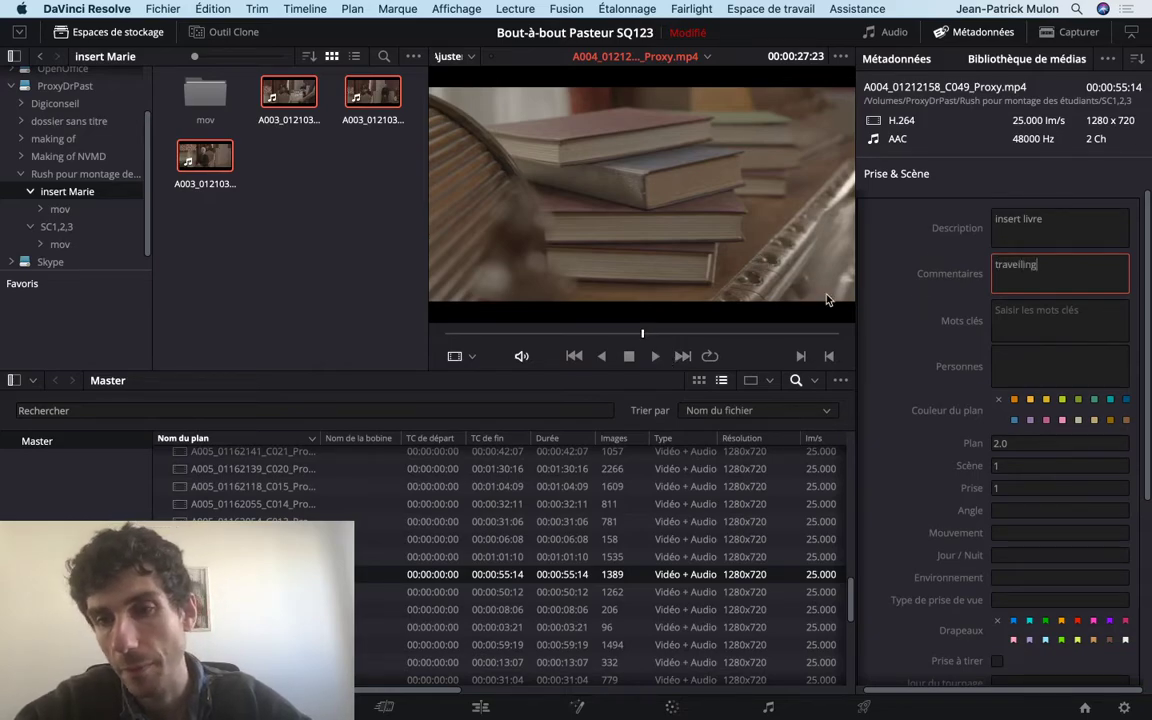
type("latérale")
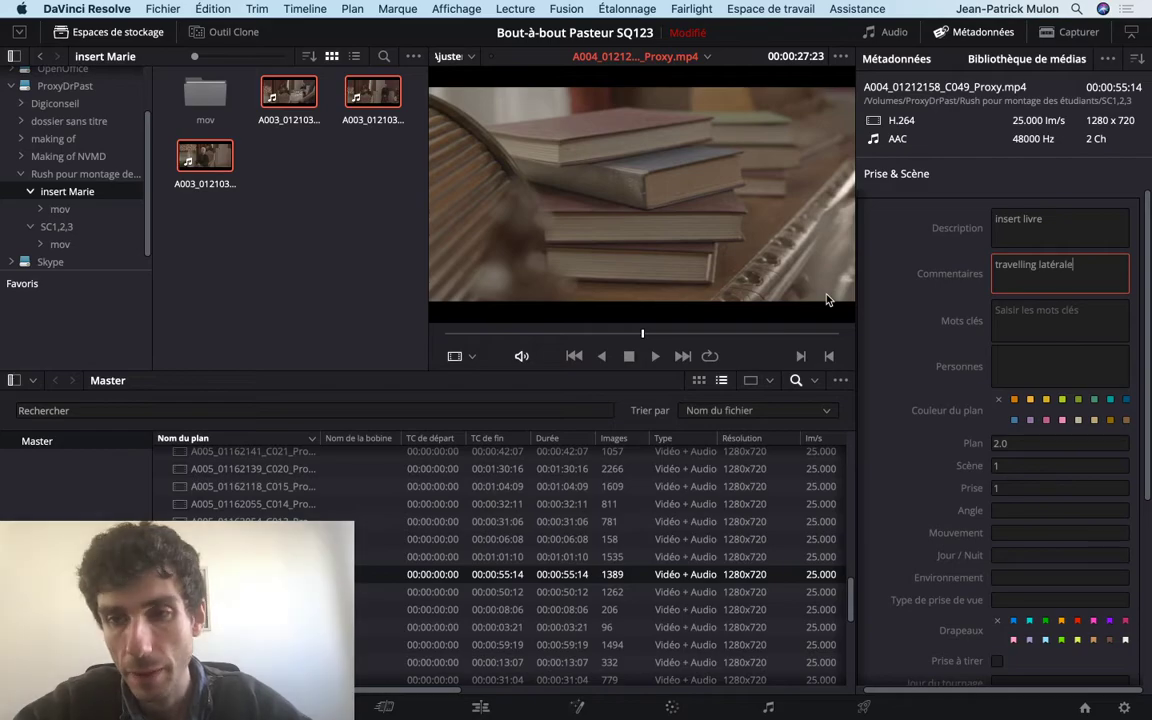
key("Down")
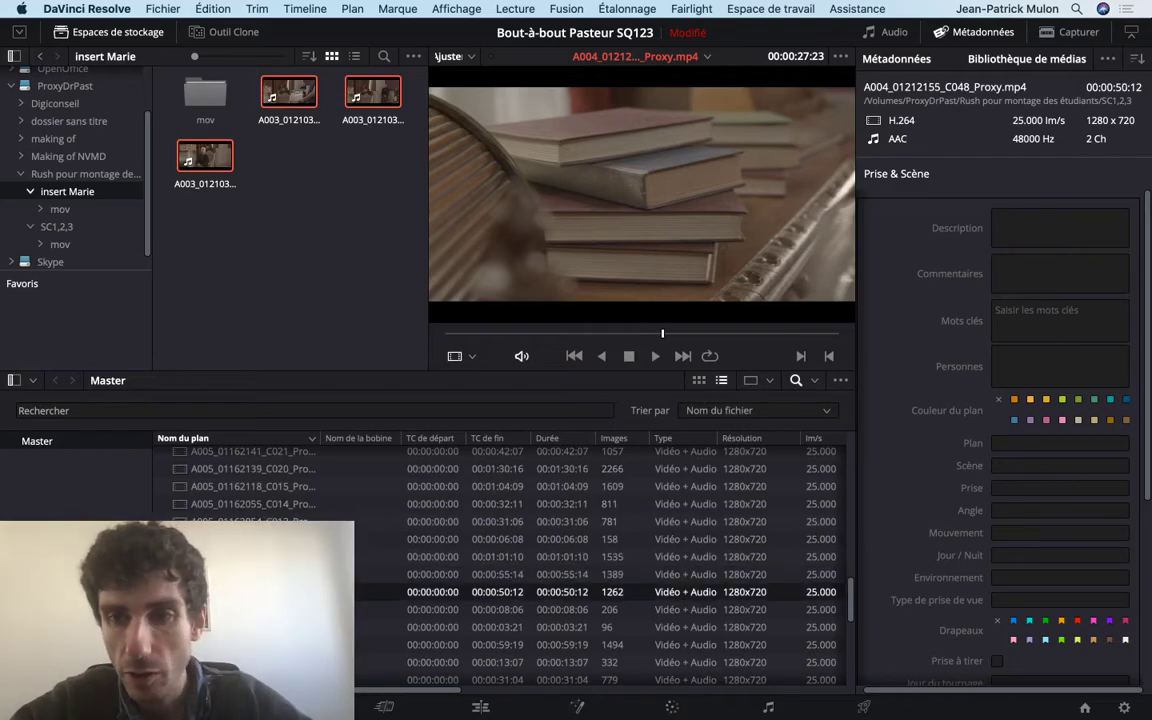
Play clip C048 from about 9 seconds and compare it with clip C049
left_click_drag(442, 334, 753, 336)
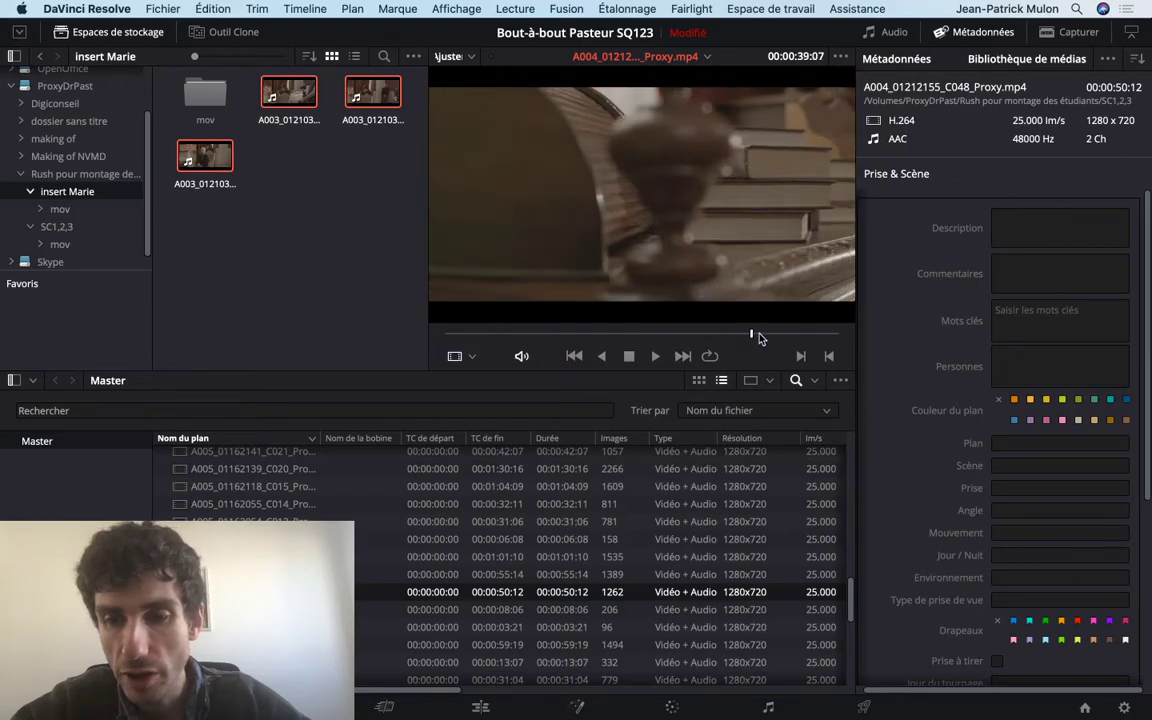
key("space")
key("Up")
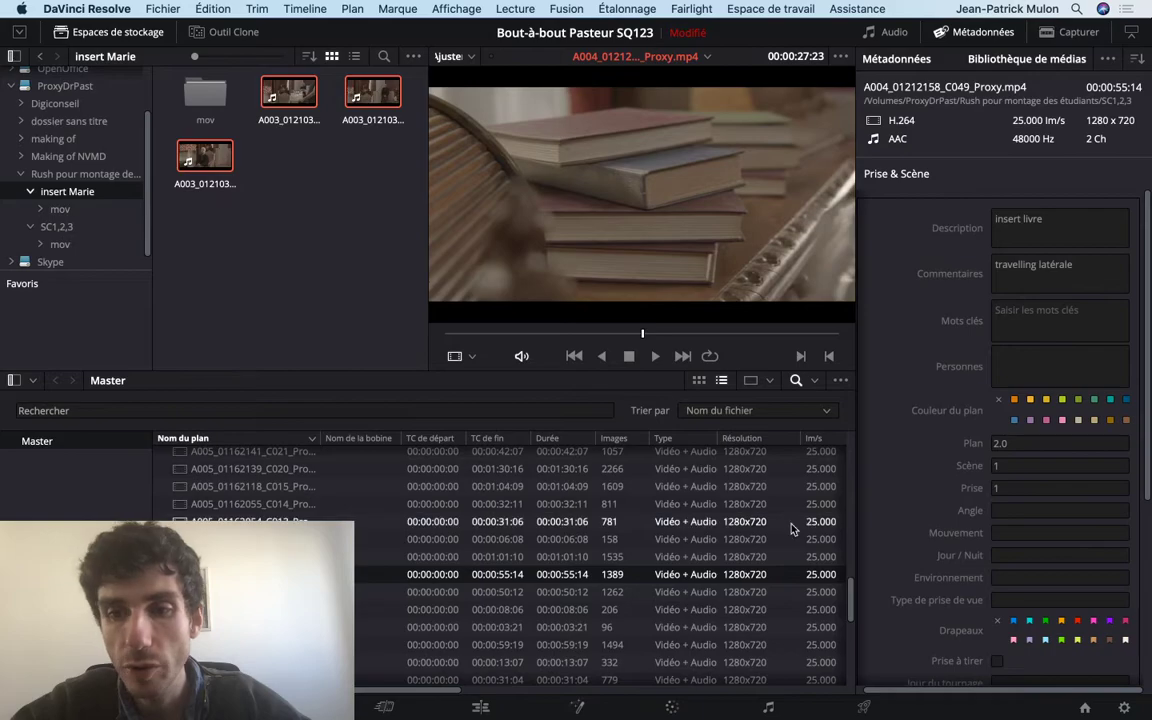
key("Down")
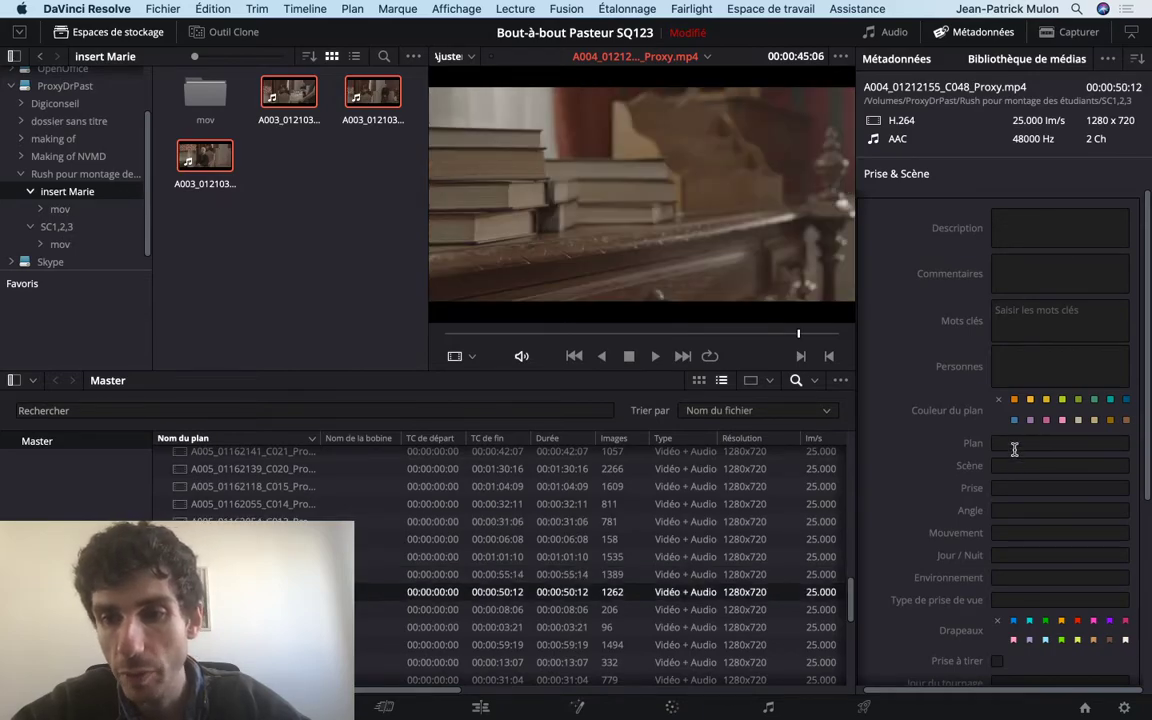
Tag C048 with Plan 2.0, Scène 1, Prise 2, 'insert livres' and 'travelling latérale'
left_click(1014, 446)
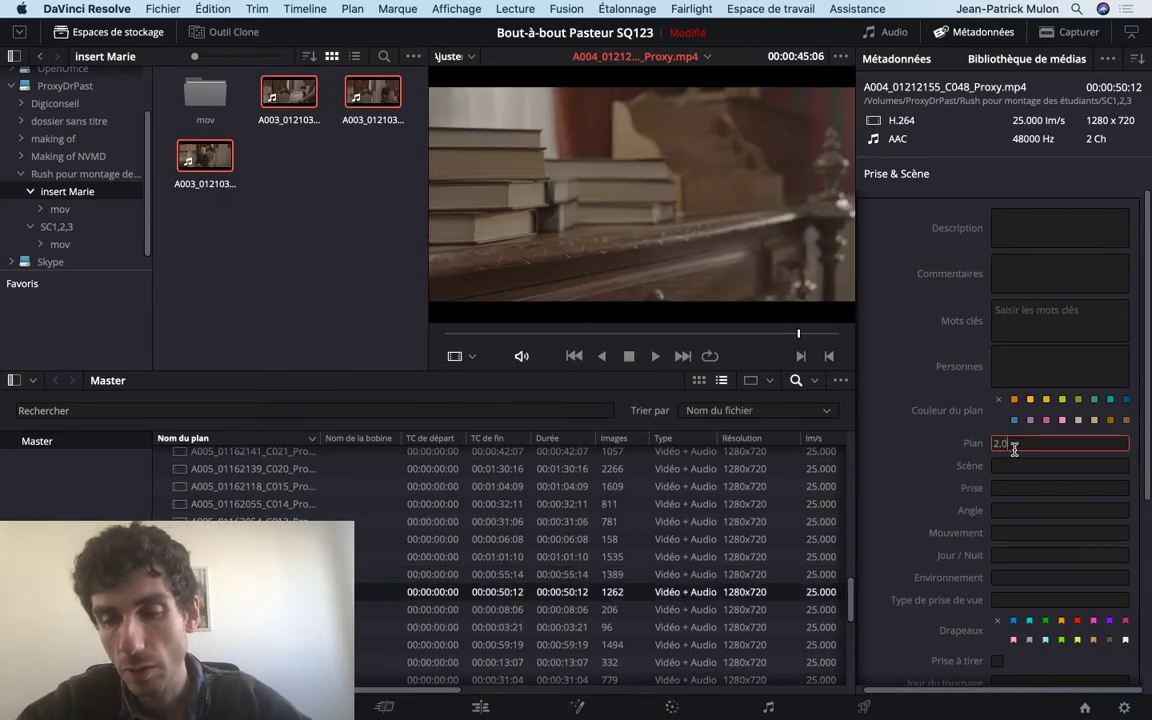
scroll(1014, 449, "down", 5)
scroll(1014, 449, "up", 5)
left_click(1015, 463)
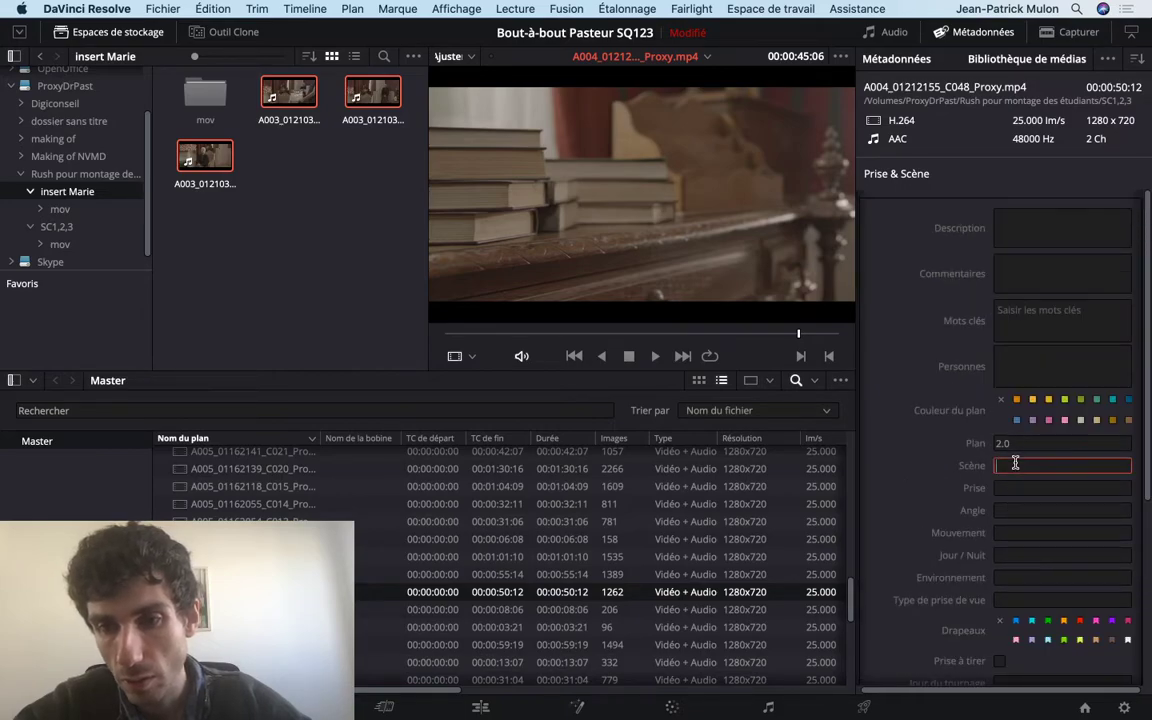
type("1")
key("Tab")
type("2")
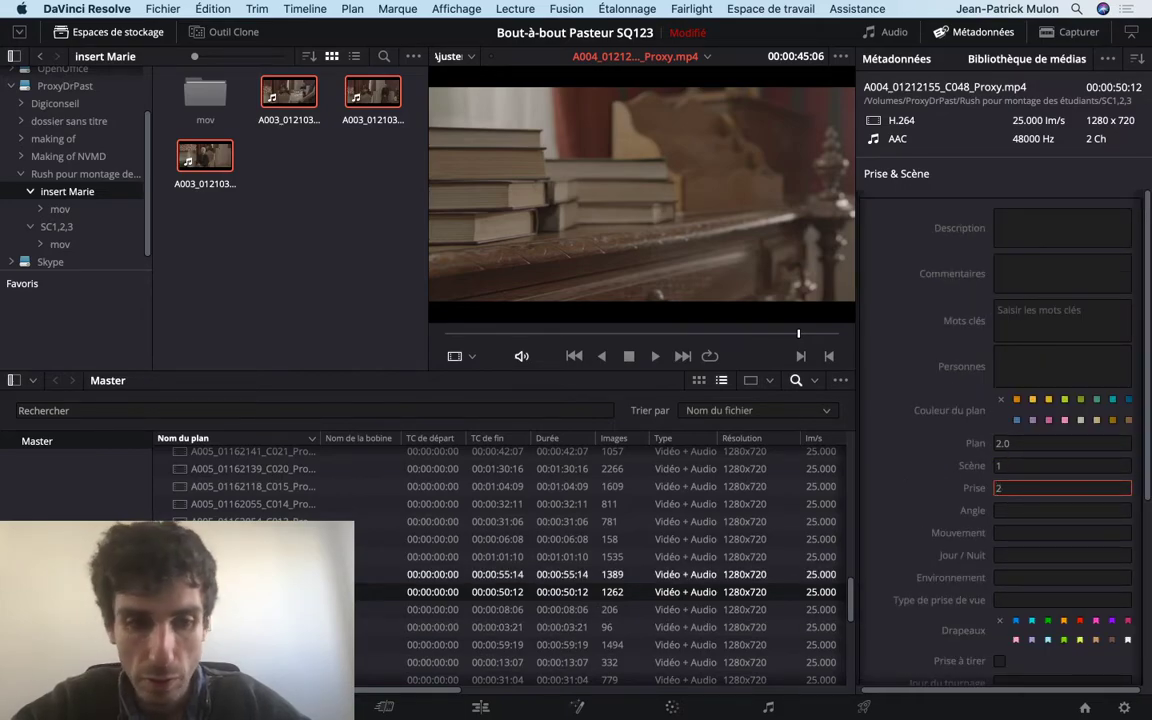
key("Return")
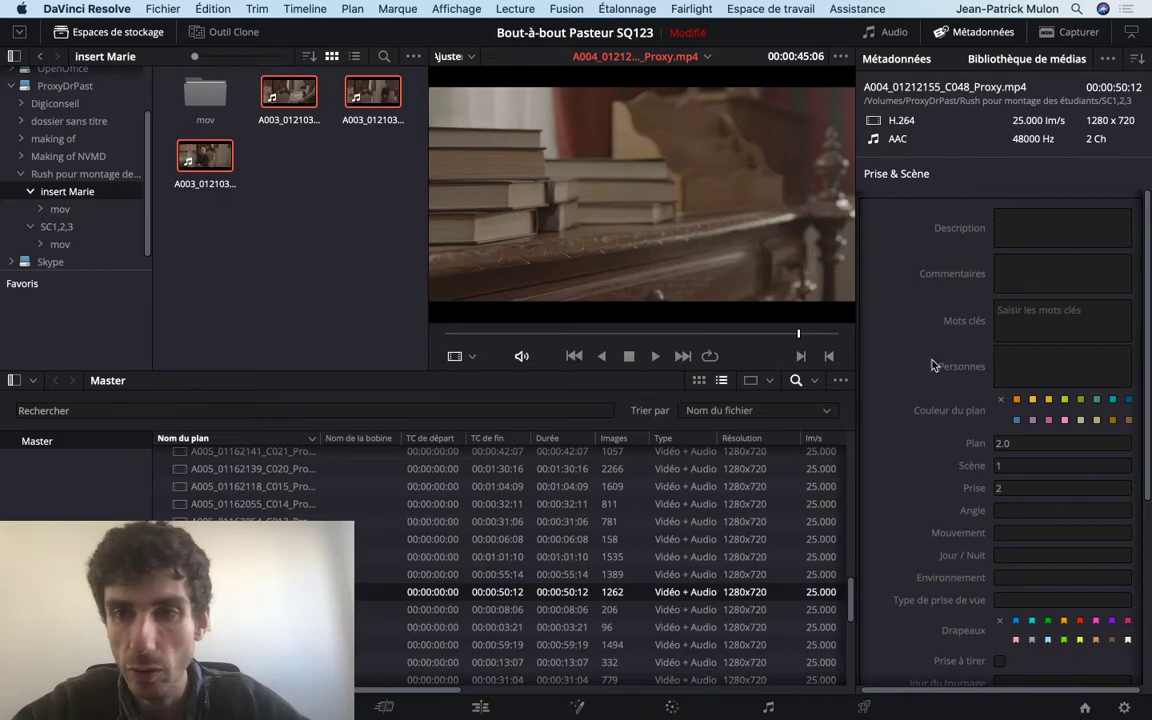
left_click(1041, 234)
type("insert livres")
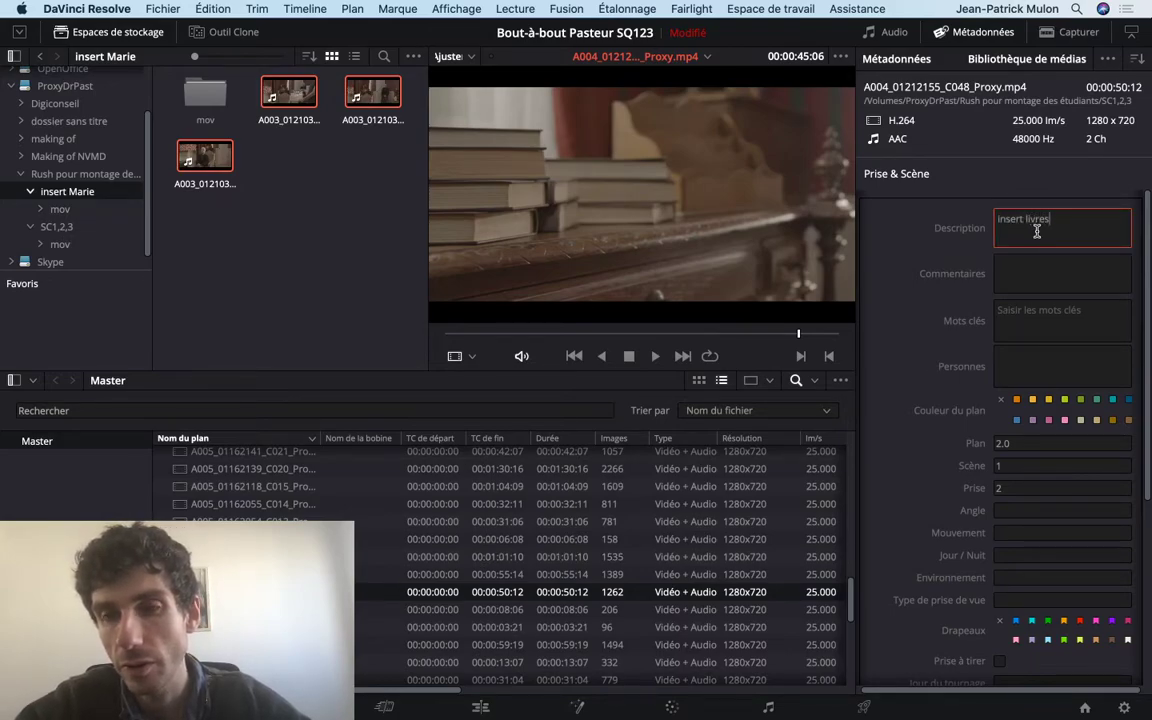
key("Tab")
type("pla")
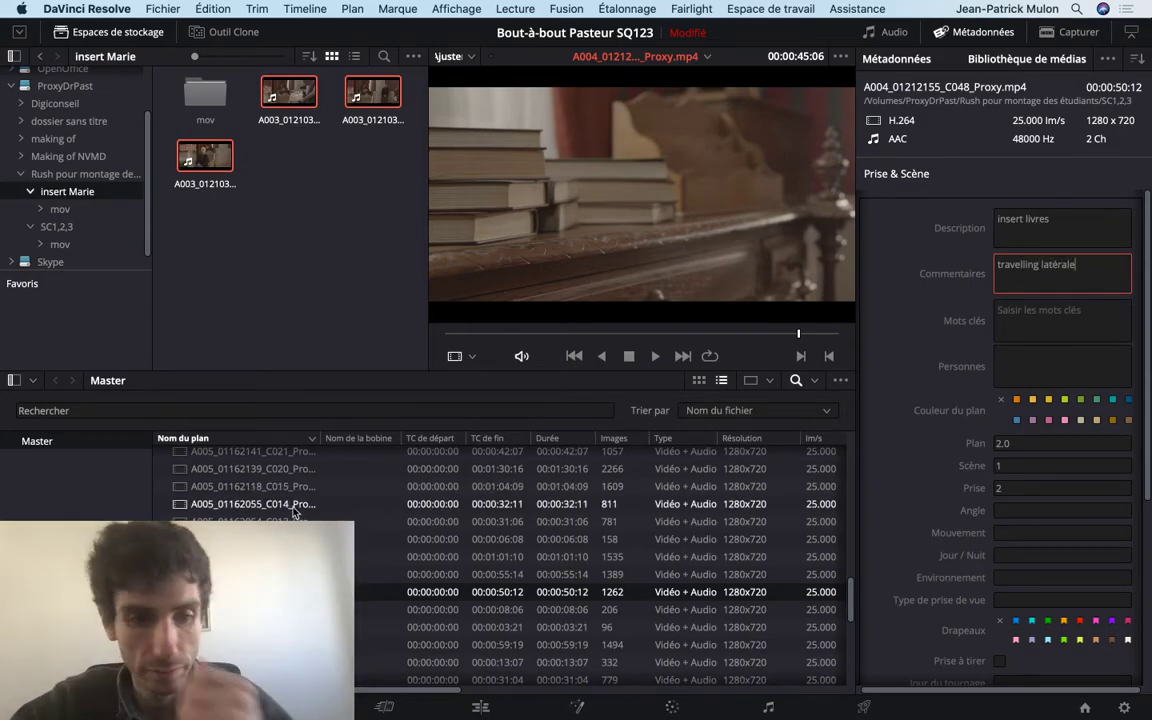
Check clip C049's metadata, then step between neighbouring clips to compare takes, ending on C047
left_click(250, 574)
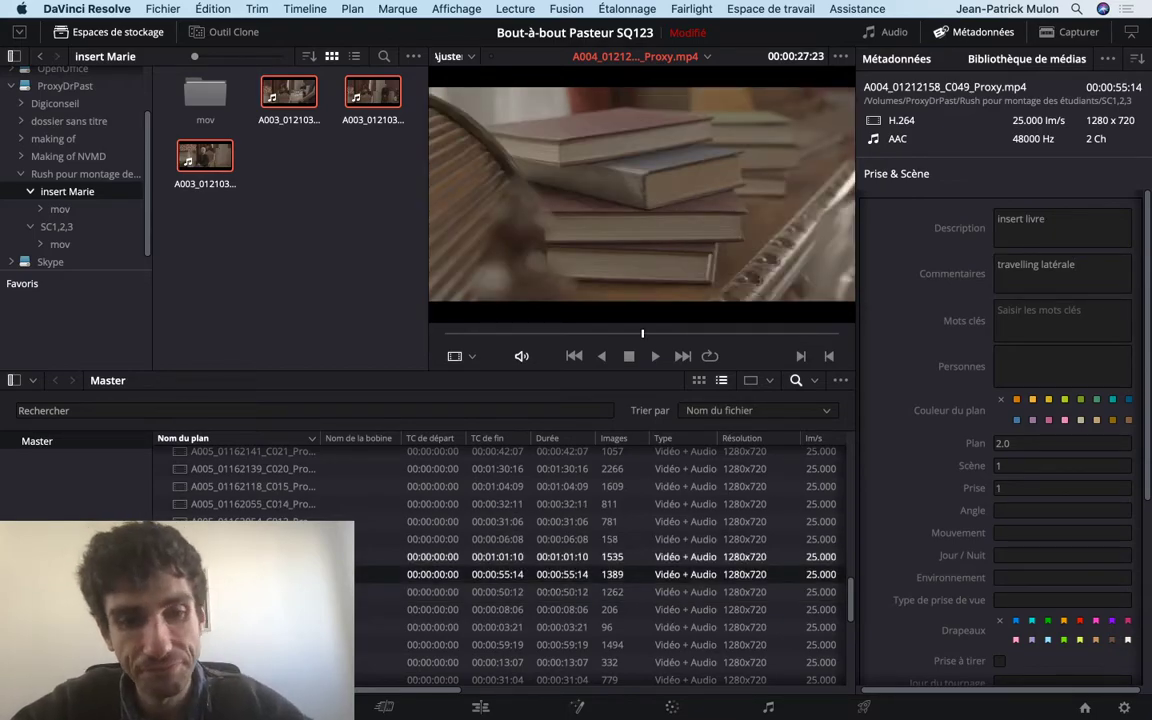
key("Down")
key("Down")
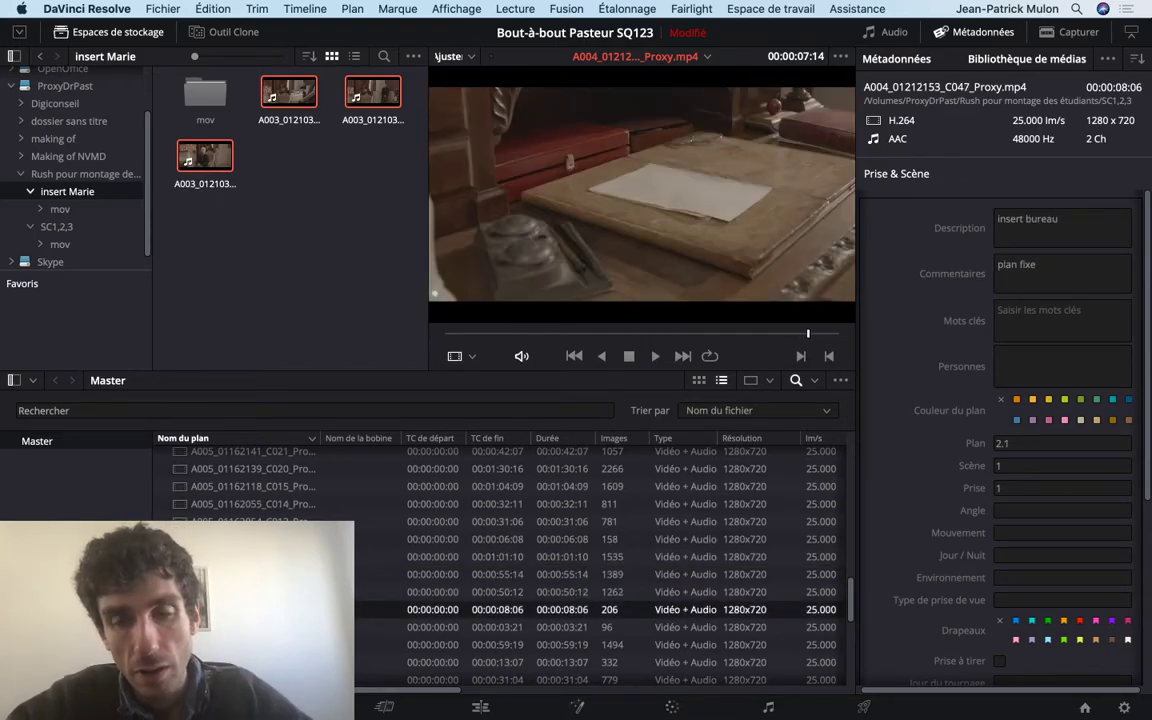
key("Down")
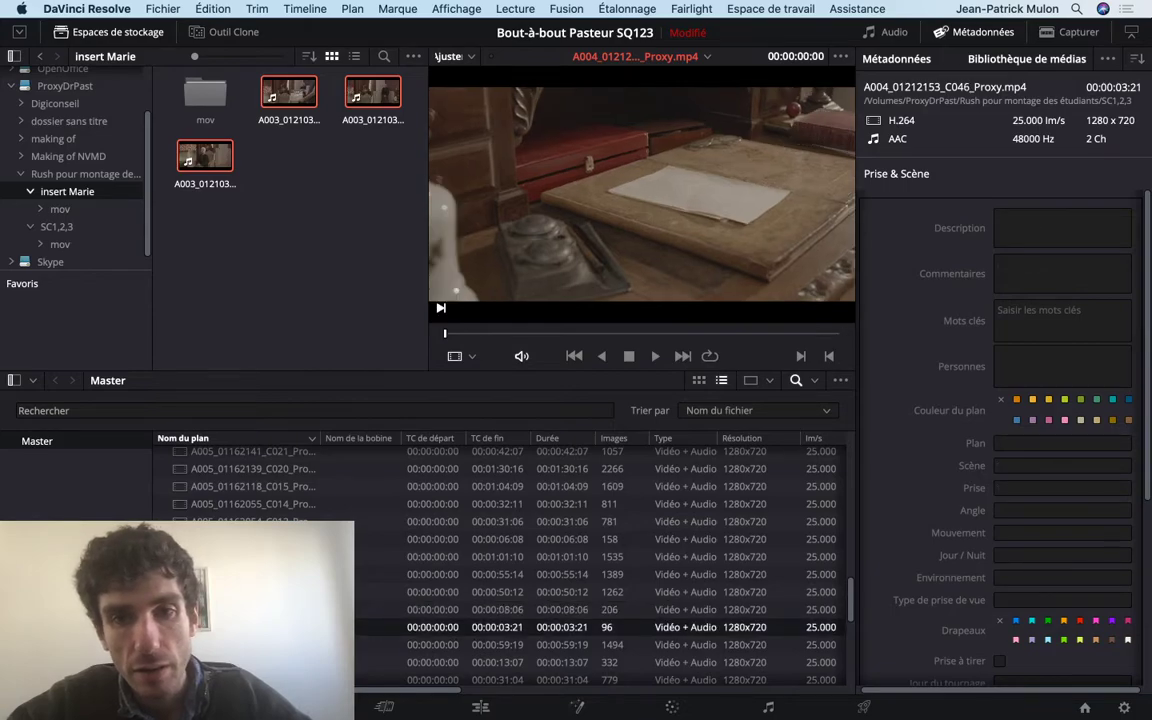
key("Up")
key("Up")
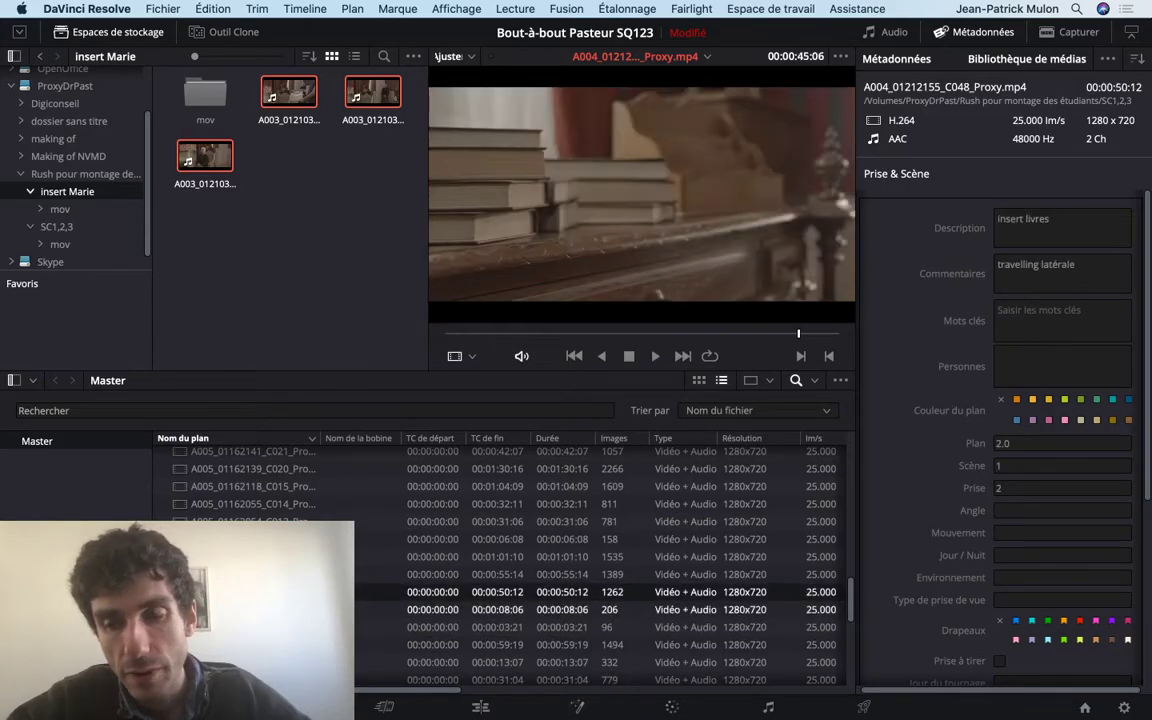
key("Down")
key("Down")
key("Up")
key("Up")
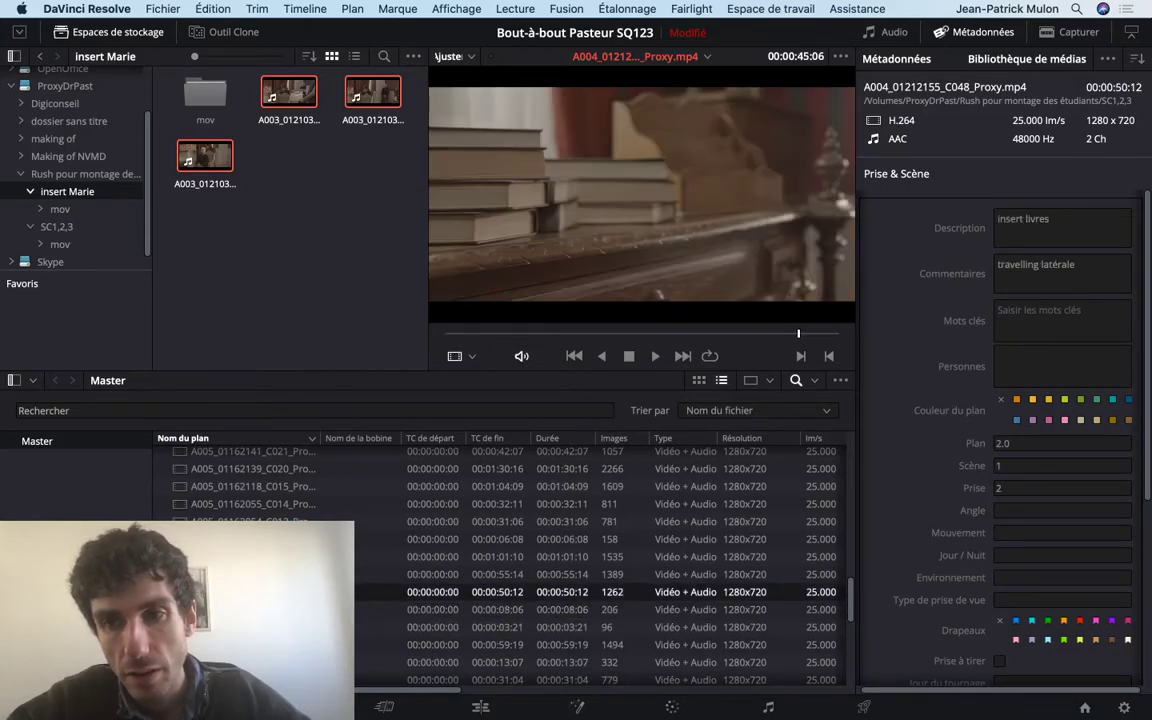
key("Down")
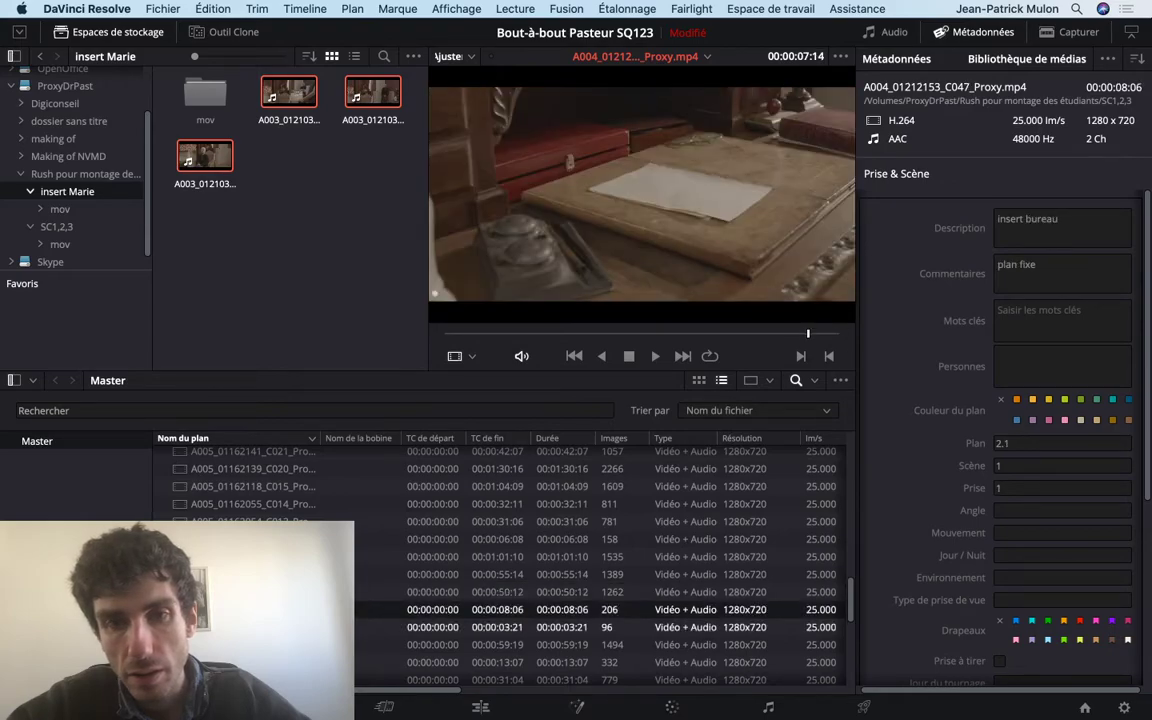
Scrub through the untagged C046 footage and compare it with clip C047
key("Down")
key("Up")
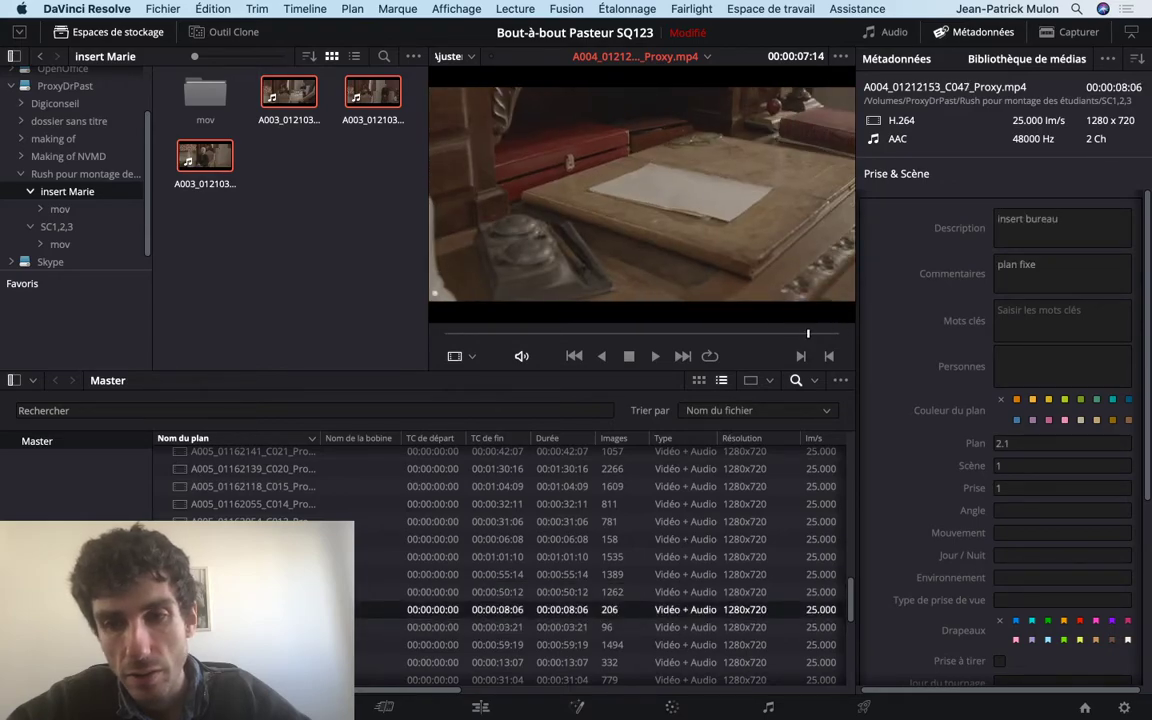
key("Down")
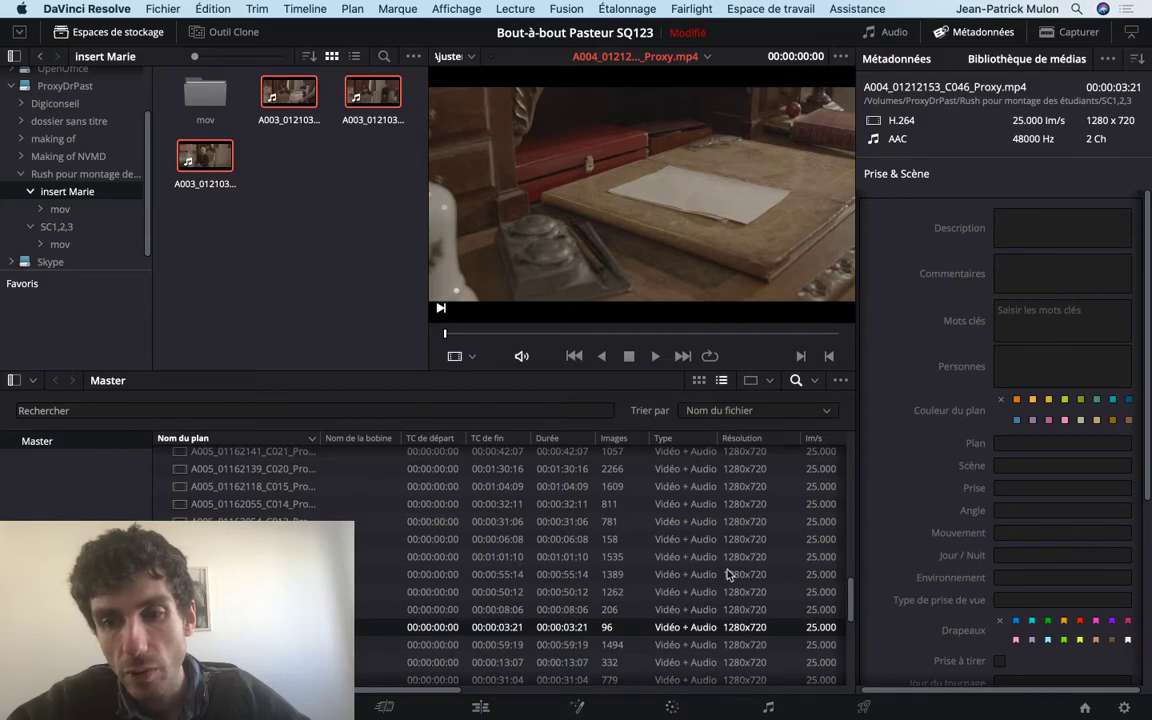
left_click(590, 333)
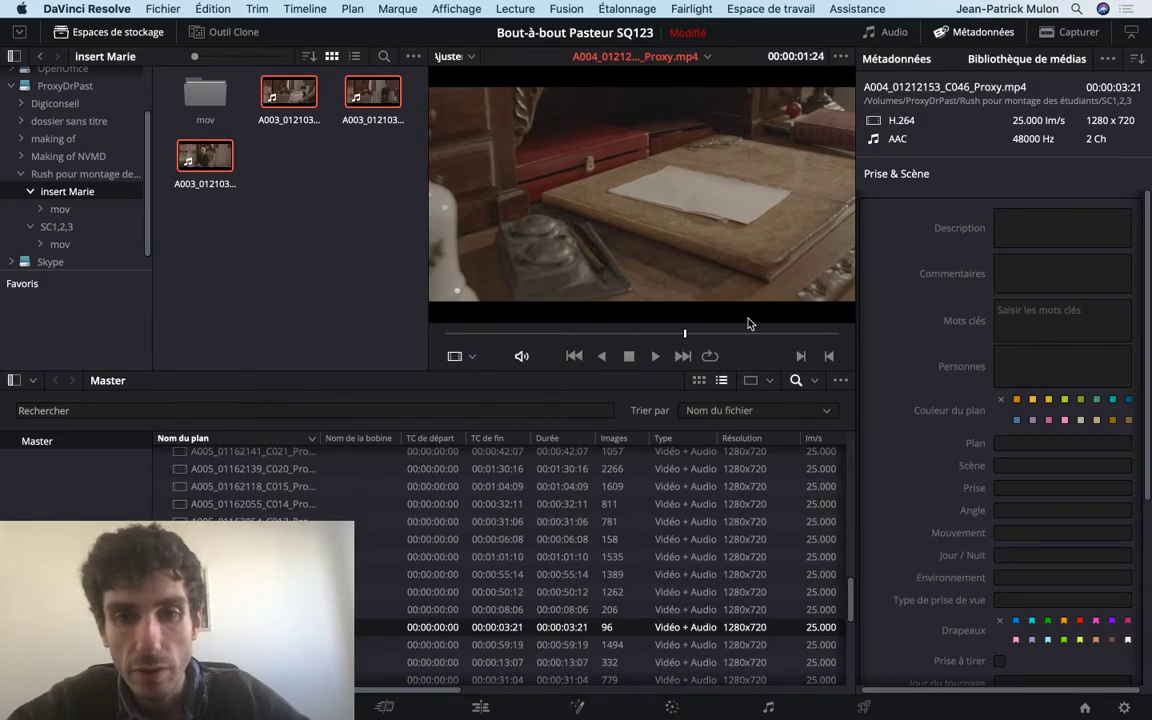
left_click_drag(750, 323, 440, 306)
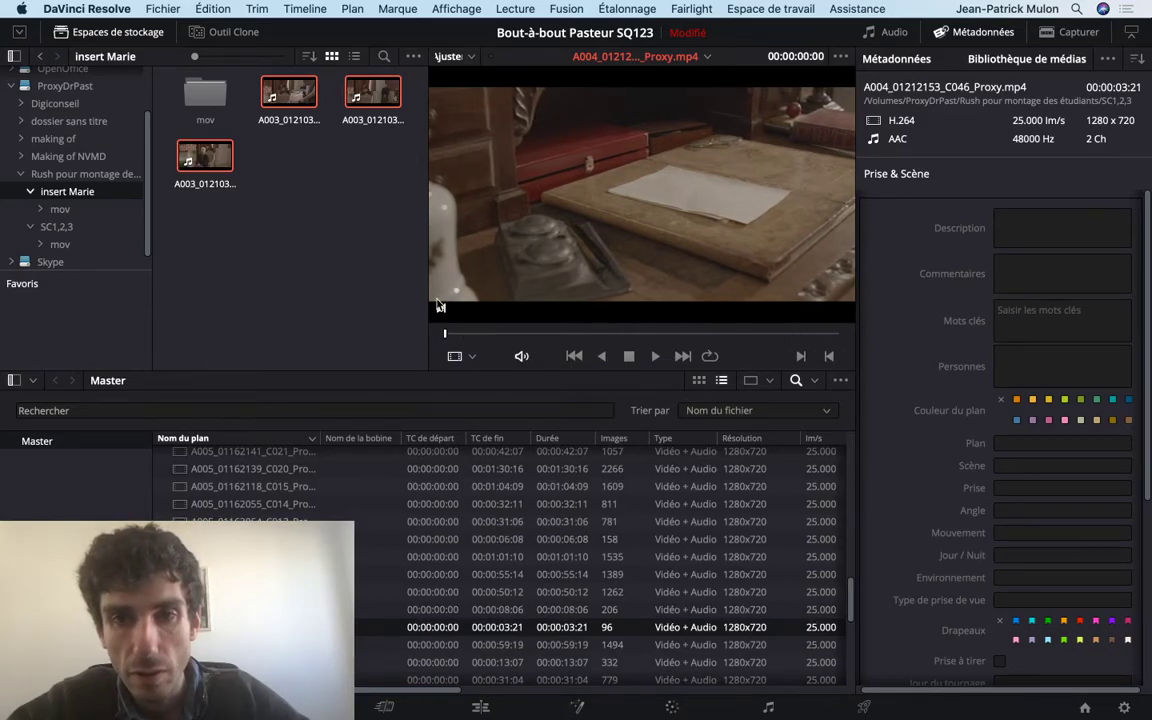
key("Up")
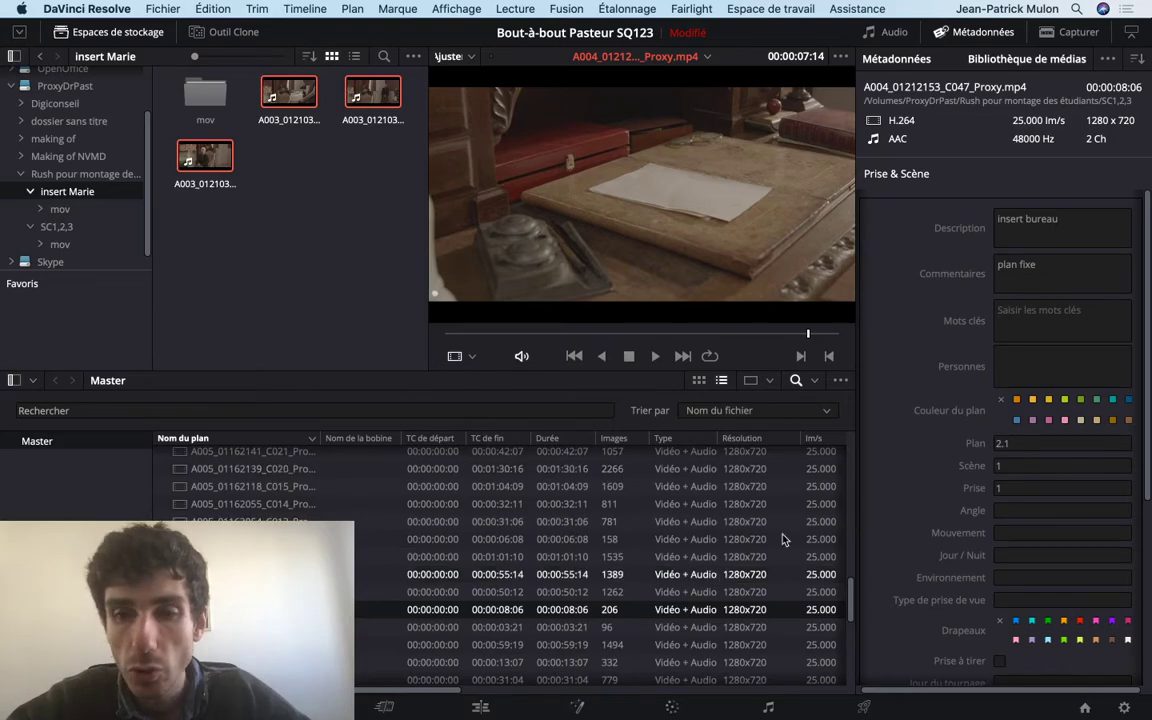
Give clip C046 Plan 2.1, Scène 1, Prise 2 and the description 'insert bureau'
left_click(1031, 444)
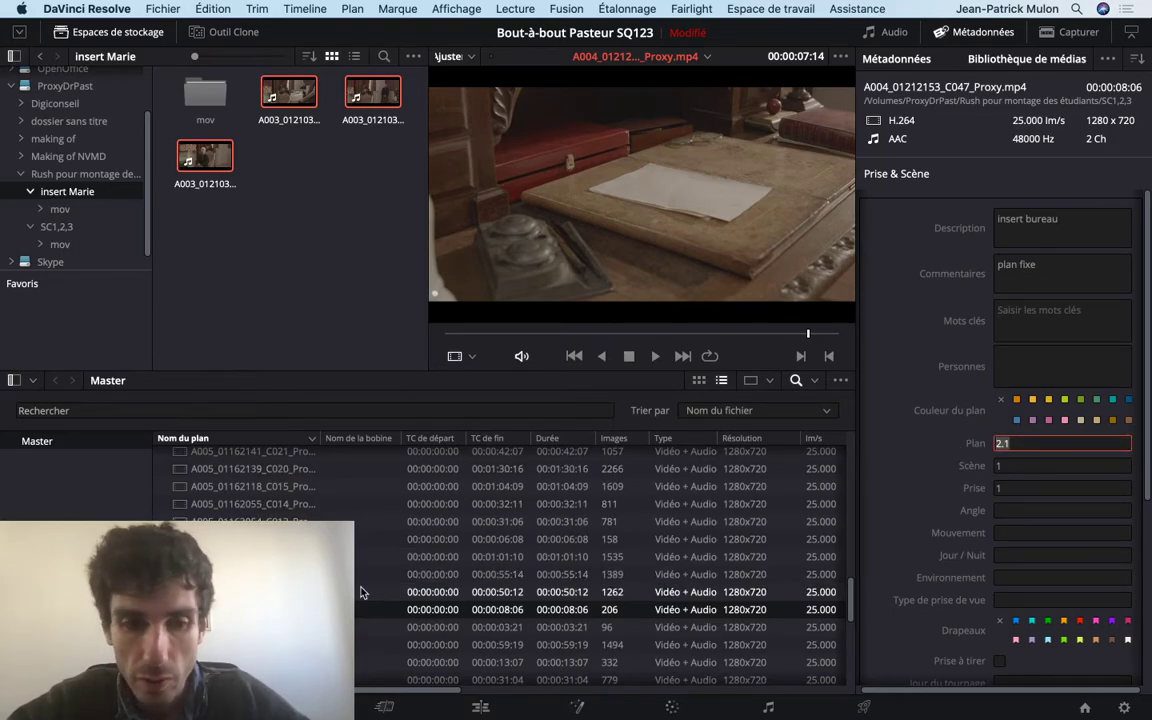
key("Down")
left_click(1009, 445)
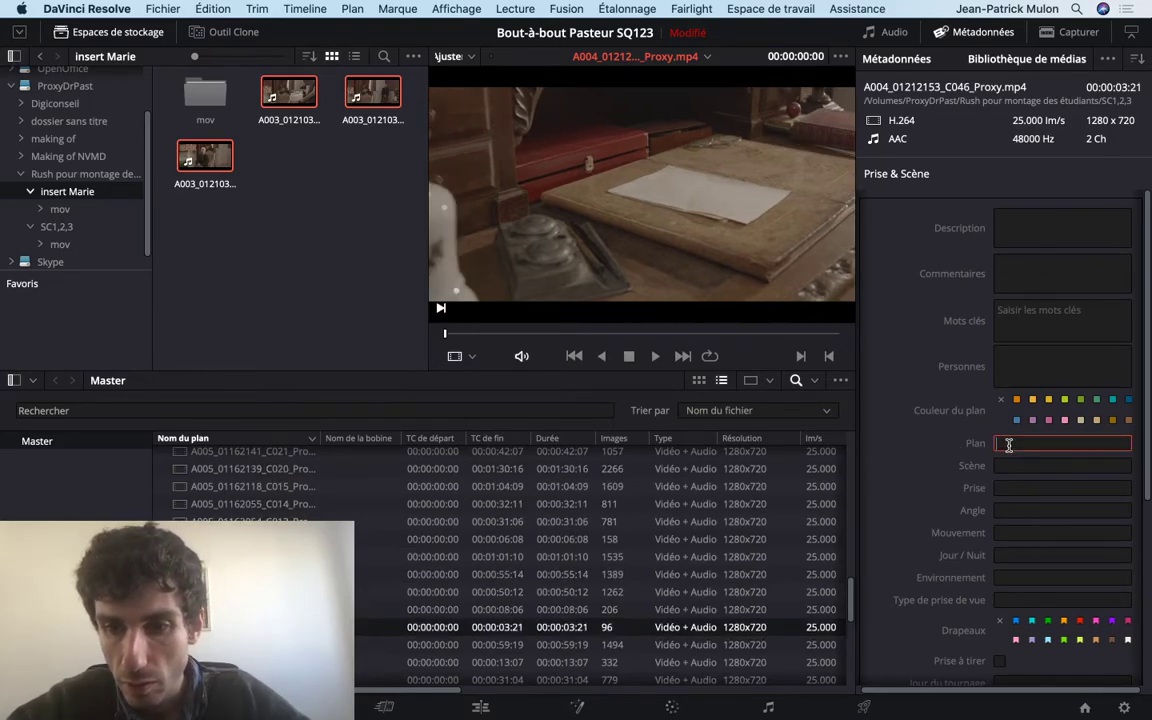
type("1")
scroll(1008, 440, "down", 2)
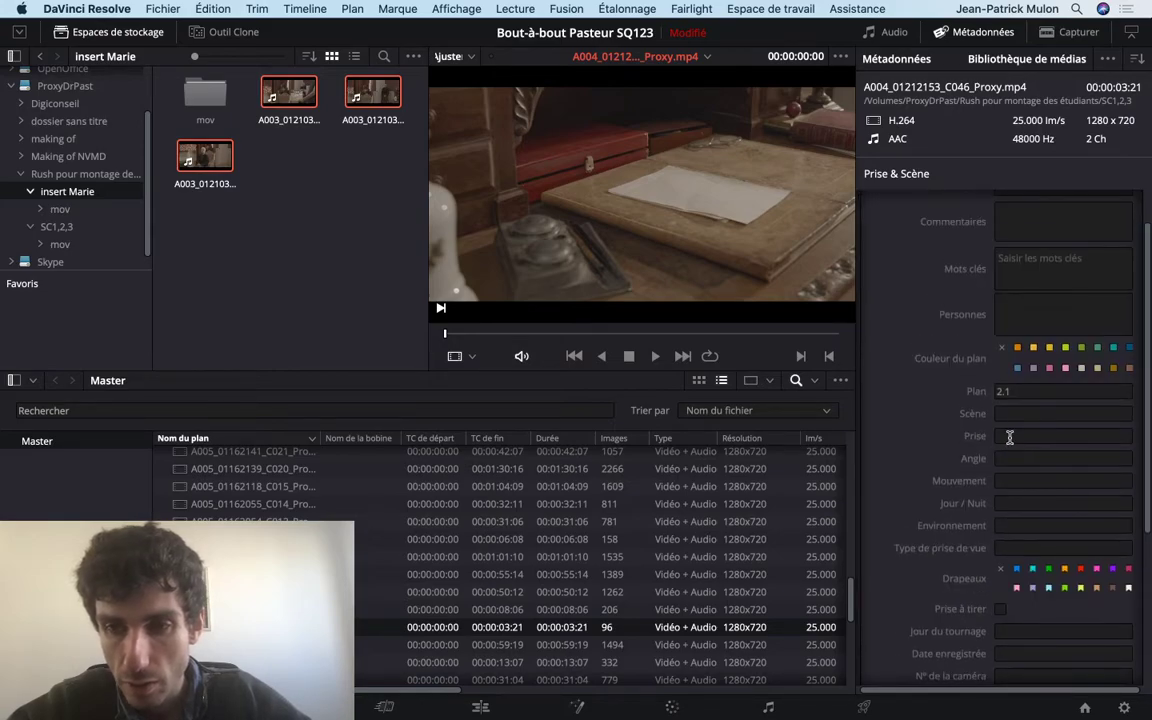
left_click(1018, 409)
key("Tab")
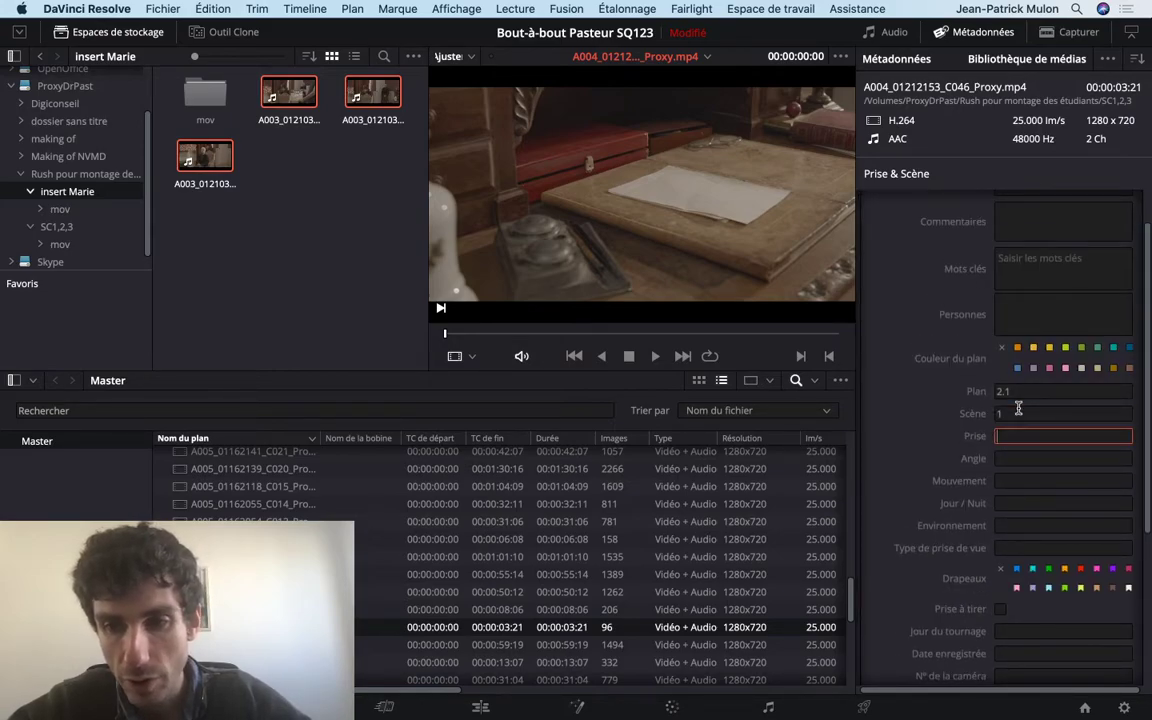
type("2")
scroll(1017, 330, "up", 2)
left_click(1018, 240)
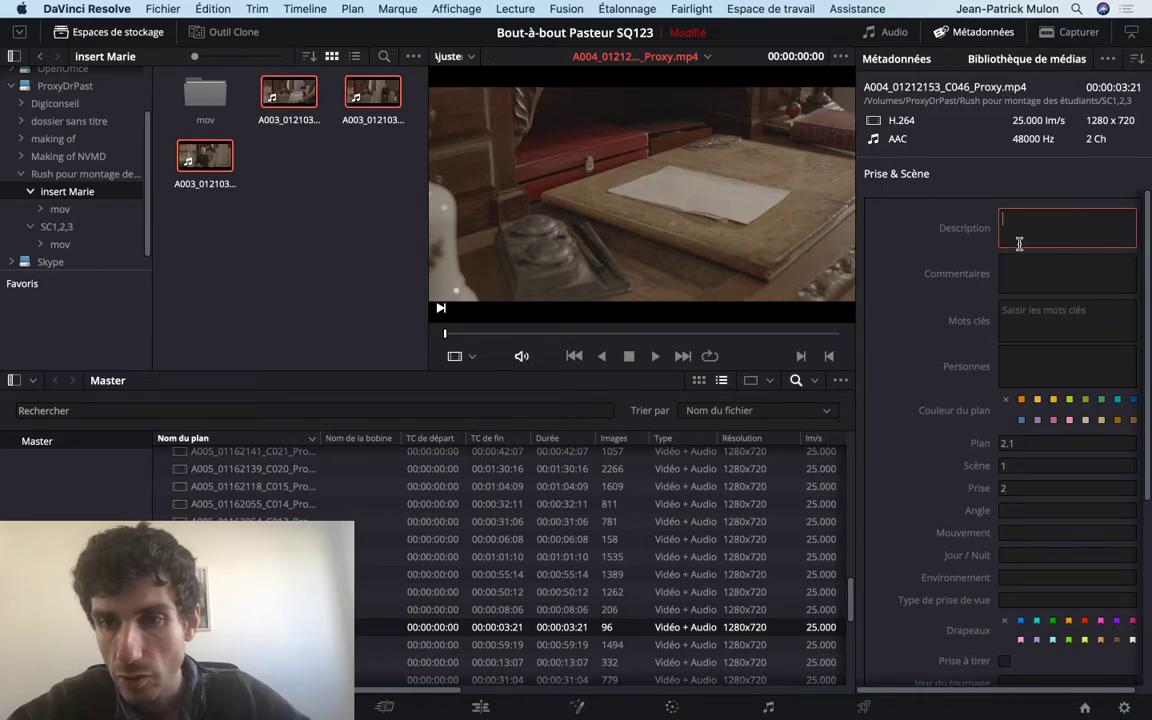
type("inde")
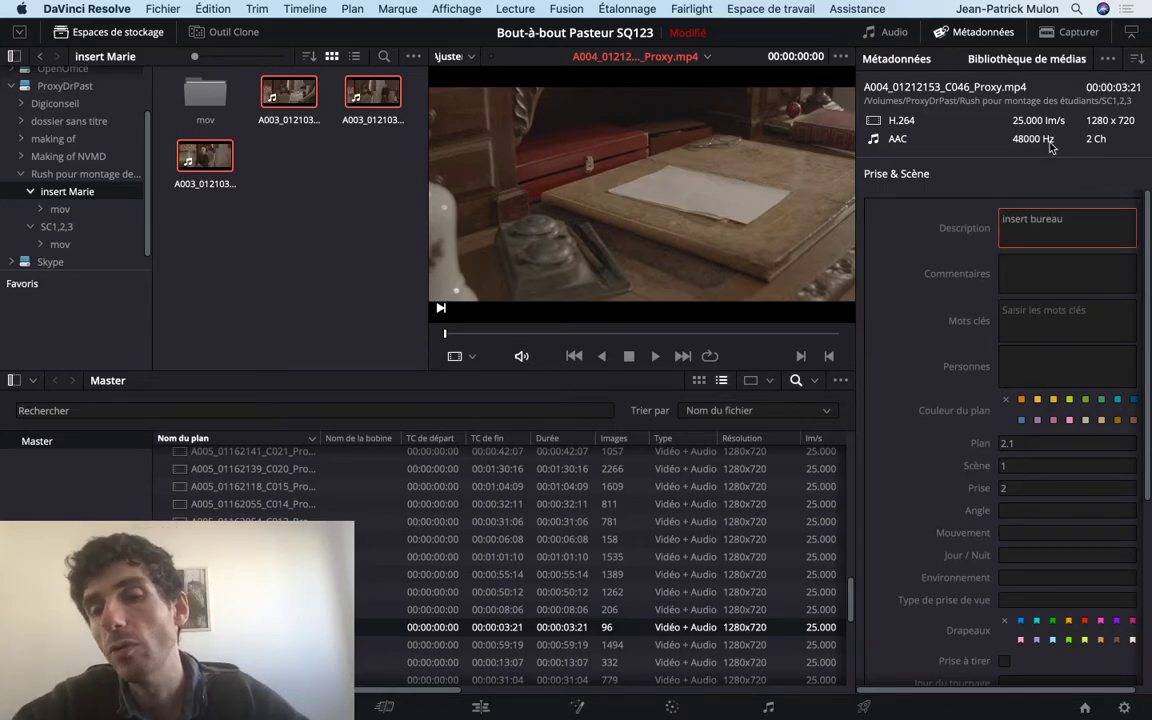
key("Tab")
type("plan fixe")
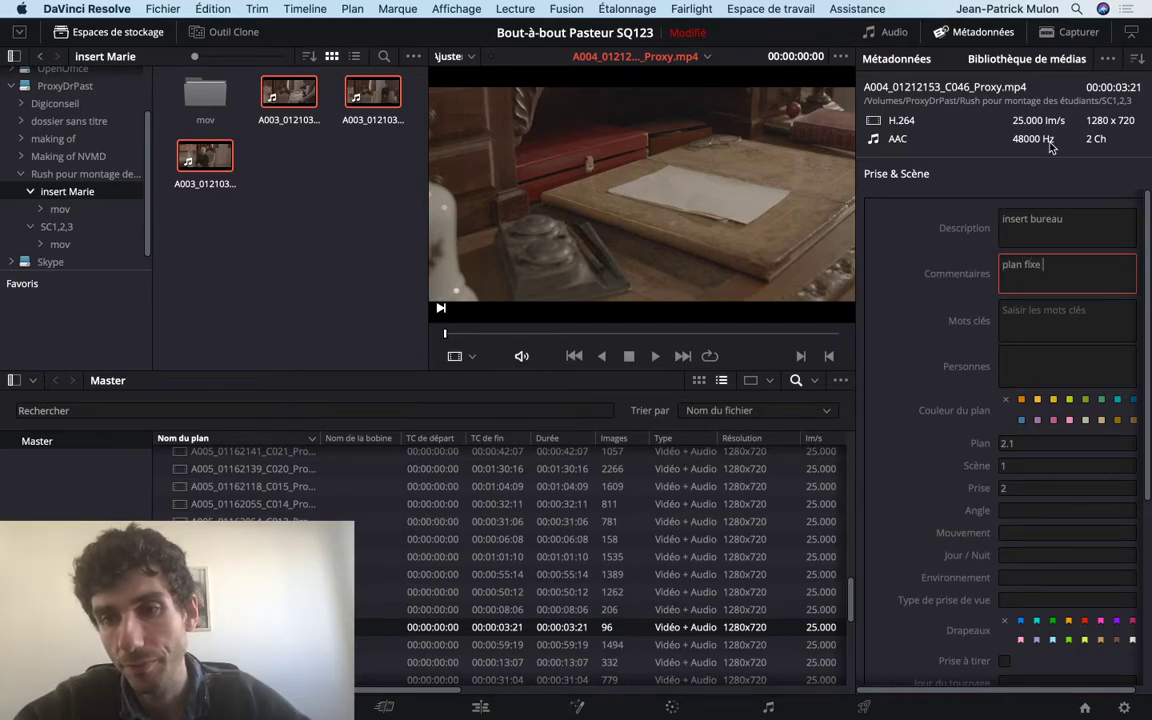
key("Down")
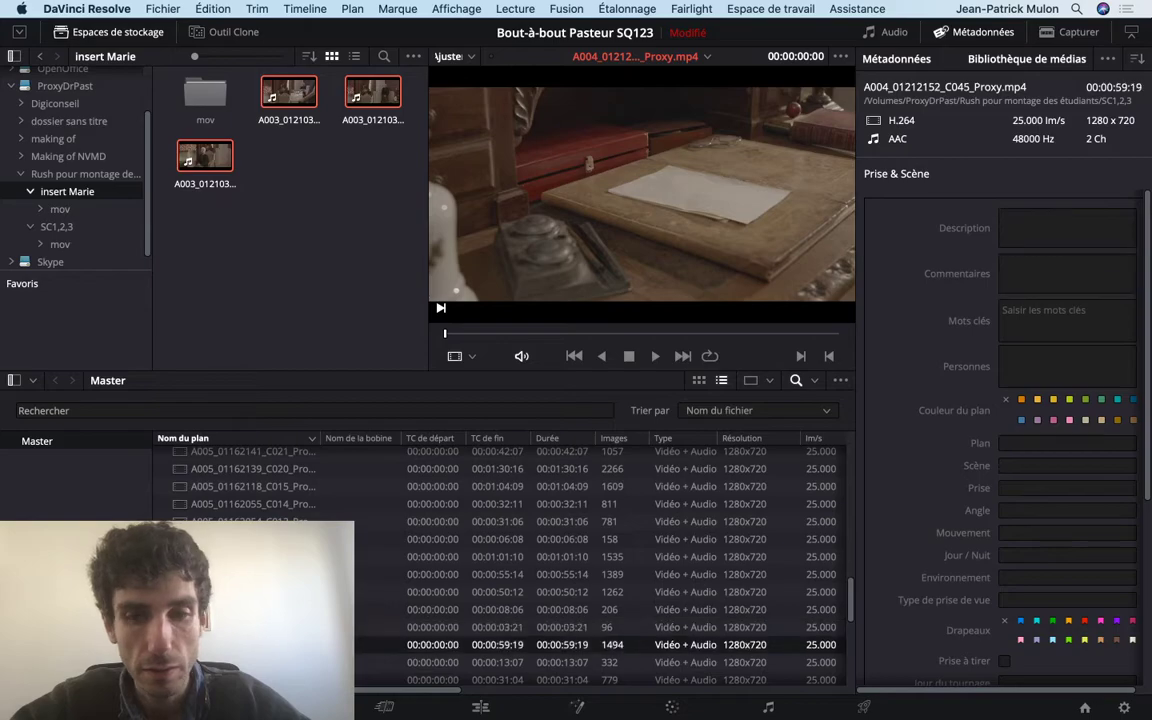
left_click(454, 333)
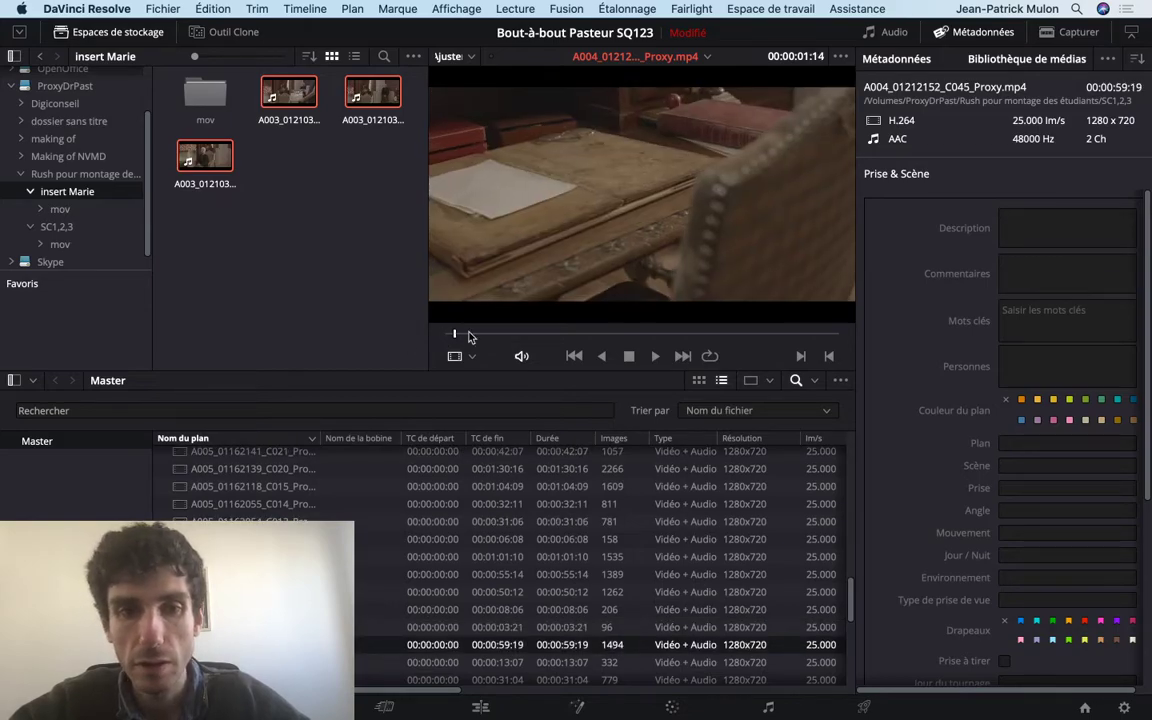
left_click_drag(470, 333, 485, 333)
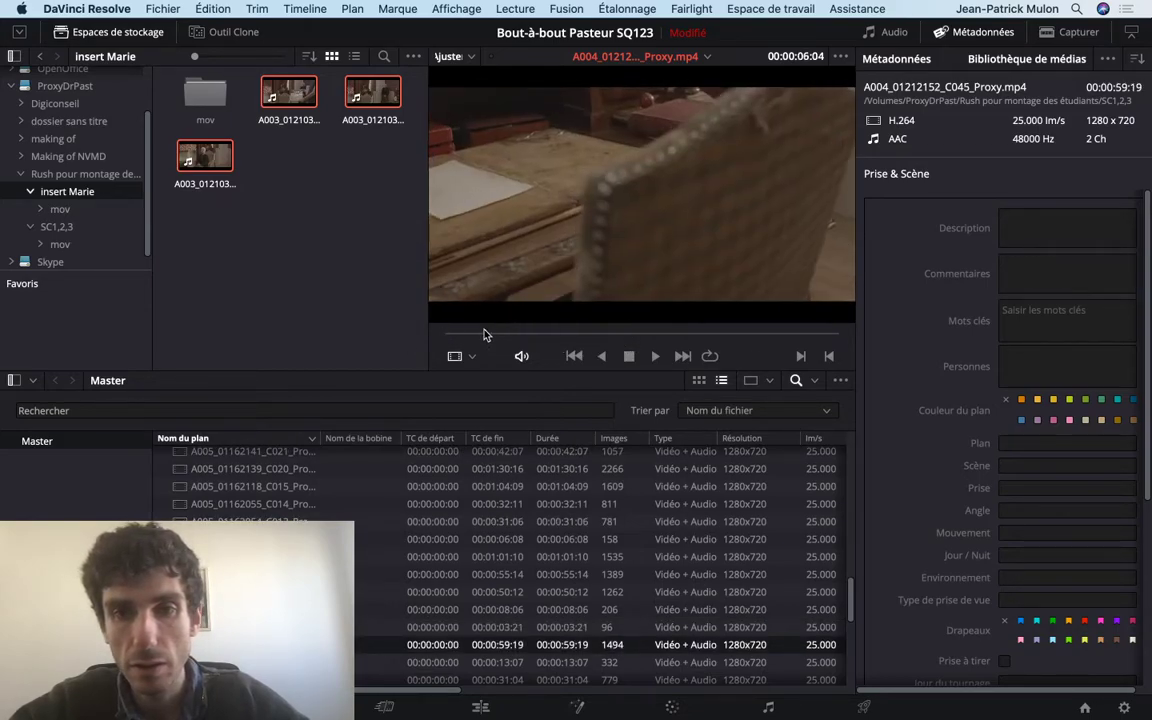
key("space")
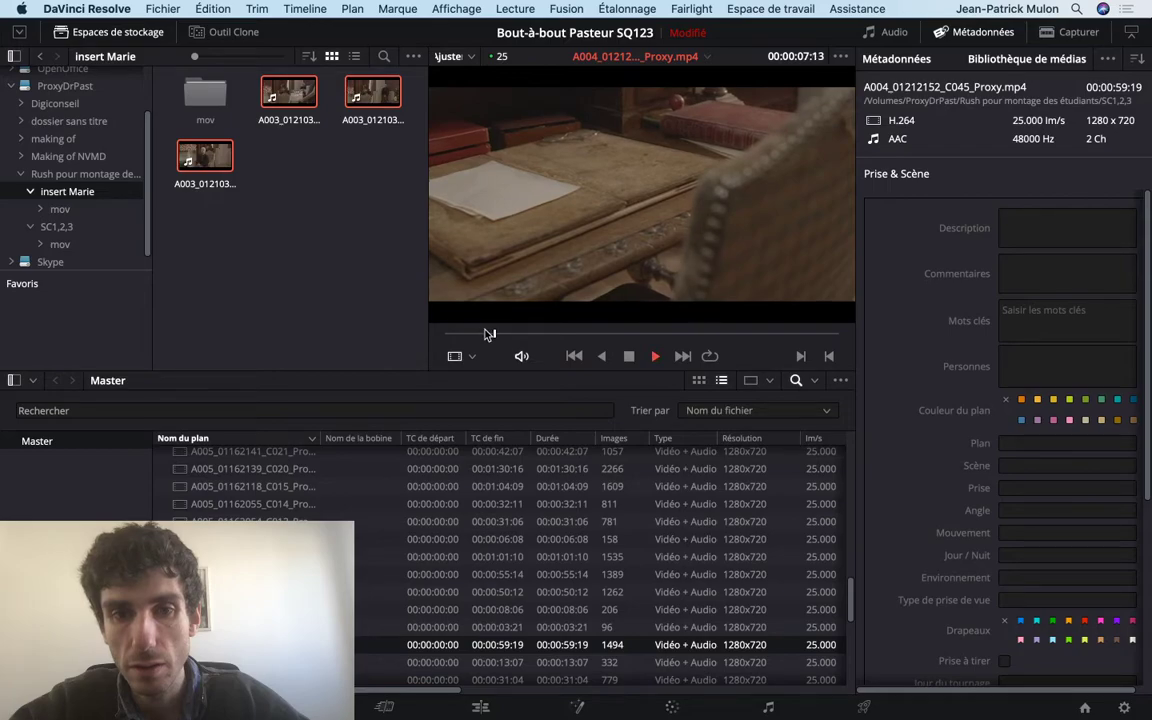
left_click_drag(489, 334, 553, 339)
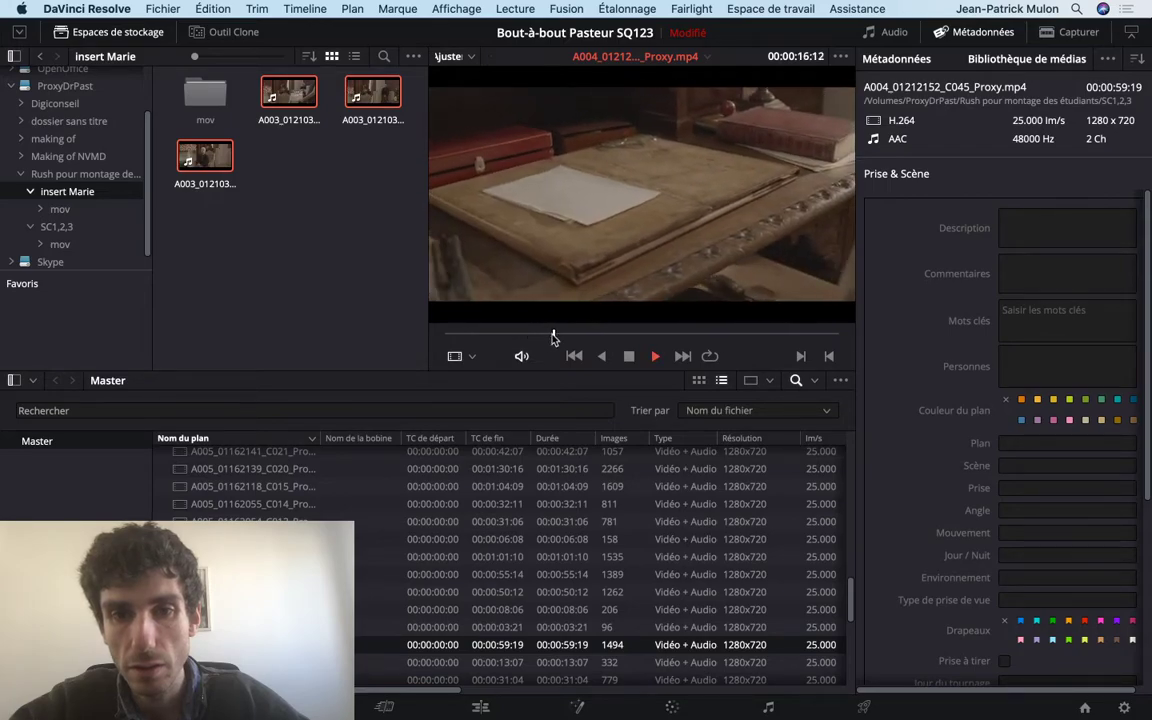
key("space")
left_click_drag(553, 339, 533, 339)
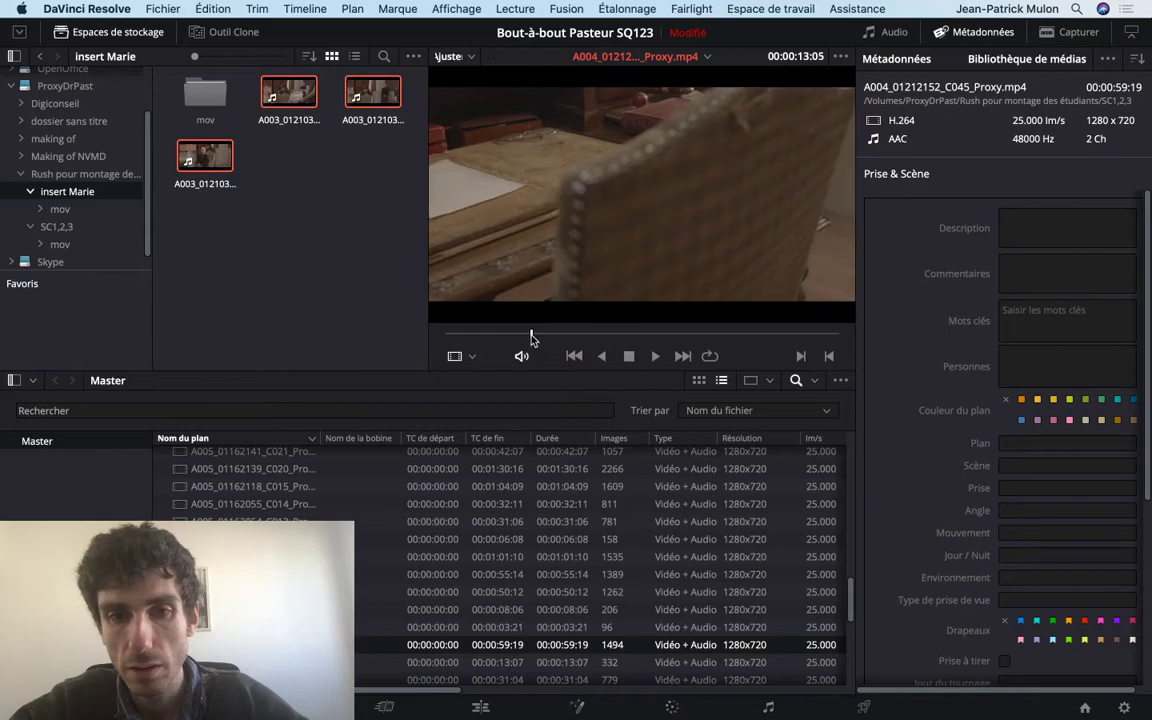
key("space")
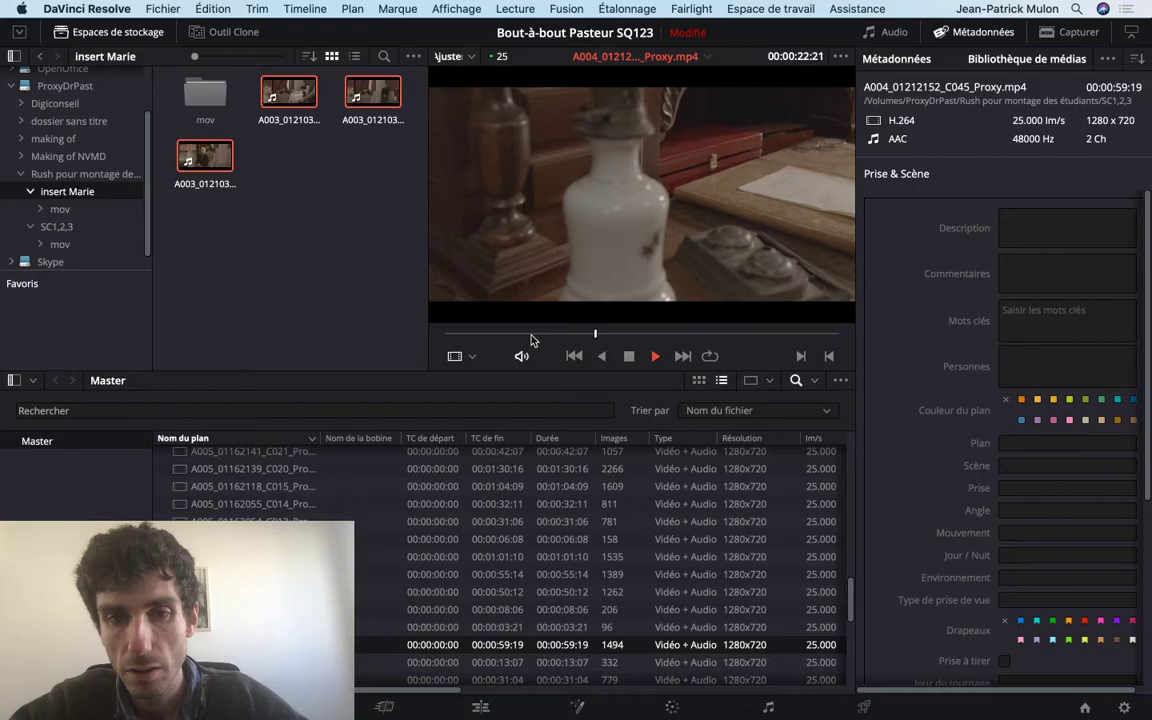
key("space")
left_click_drag(590, 336, 527, 338)
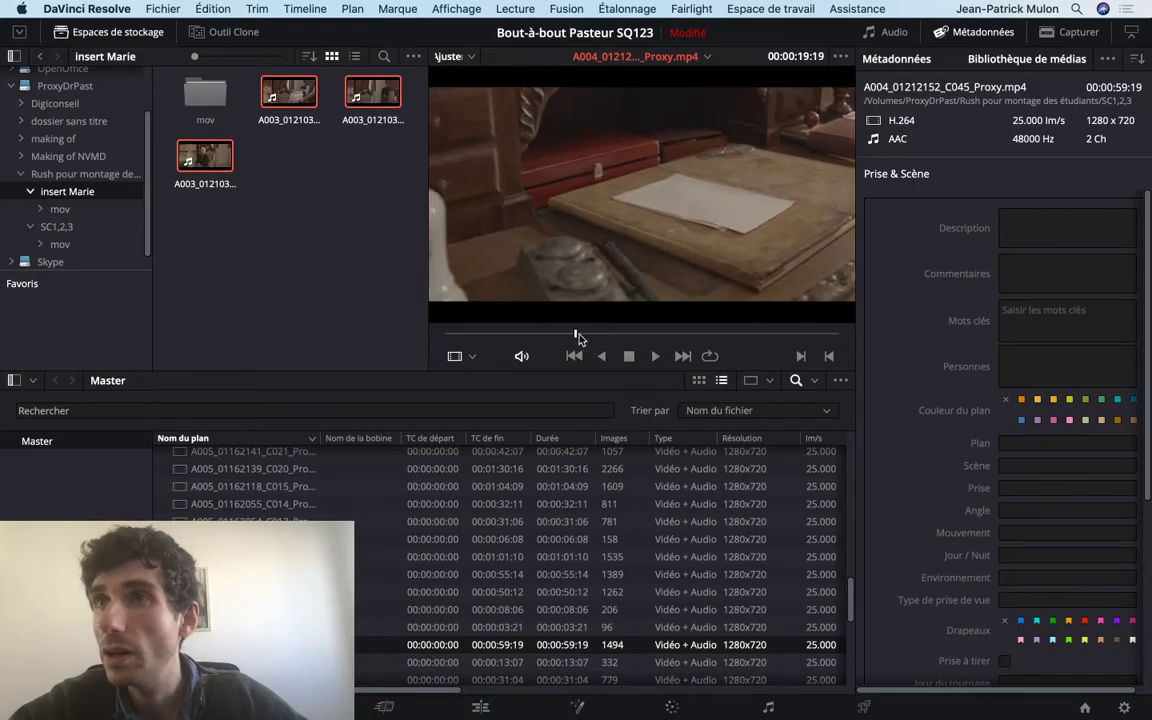
key("space")
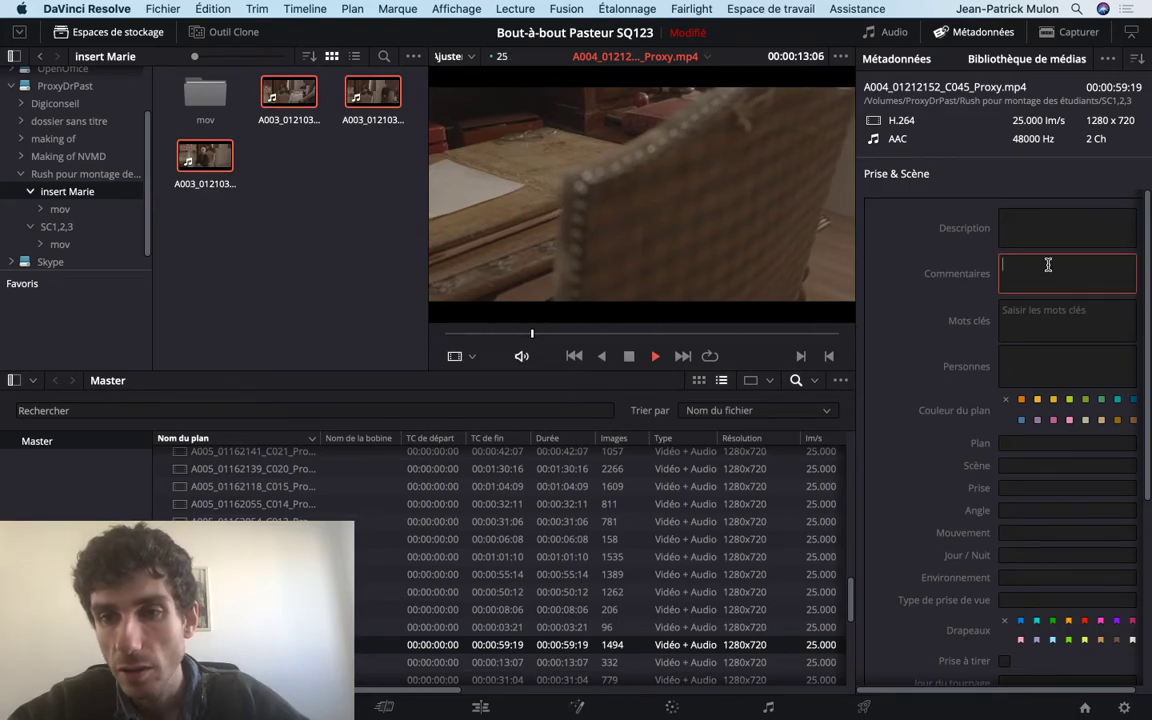
Give clip C045 the description 'insert sous main' and the comment 'travelling latérale'
left_click(1033, 227)
type("insert sous main")
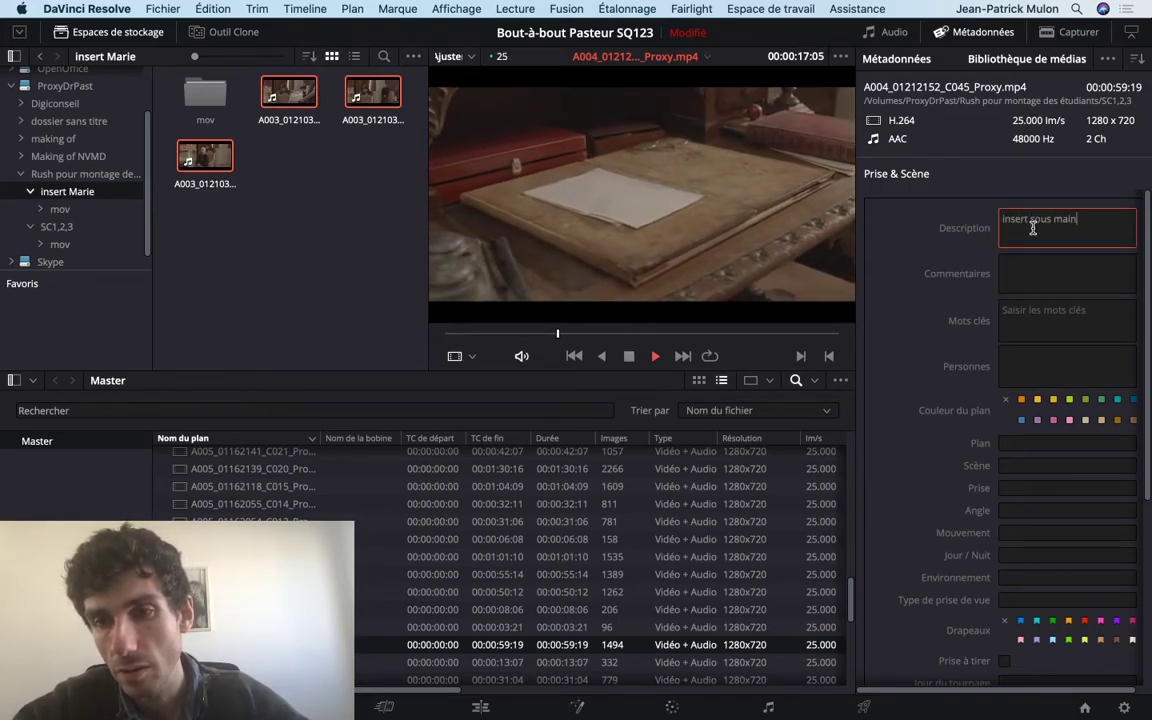
scroll(1033, 227, "down", 5)
scroll(1033, 227, "up", 5)
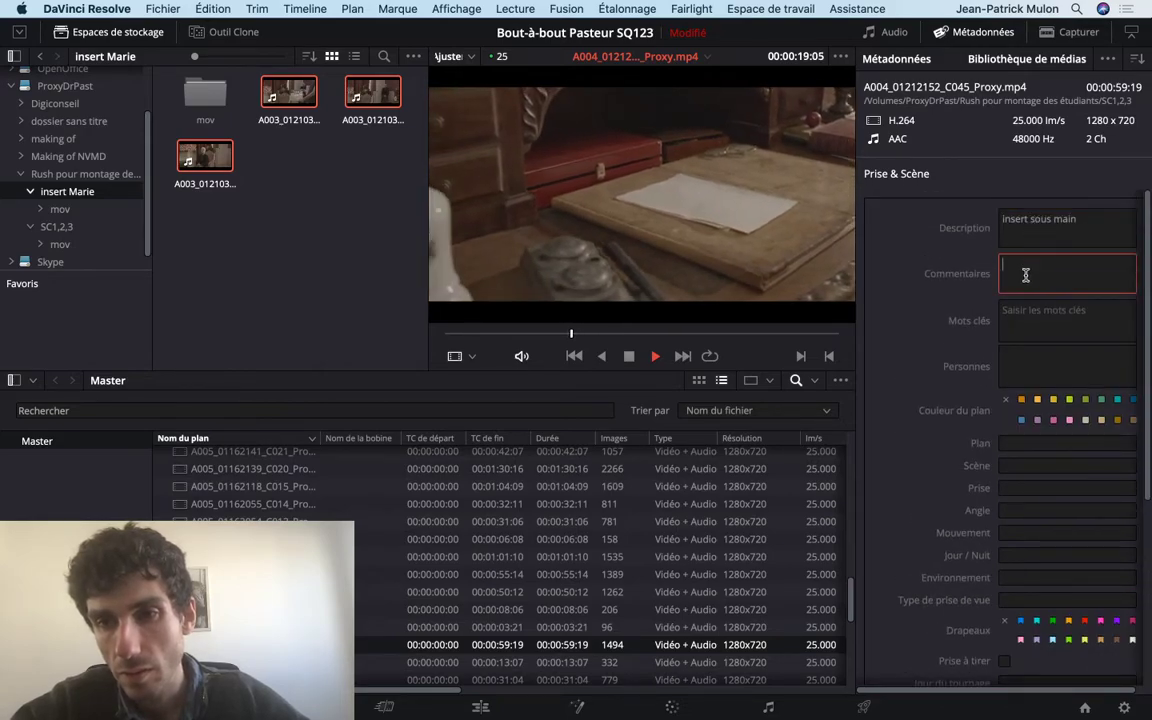
left_click(1025, 273)
type("travelling")
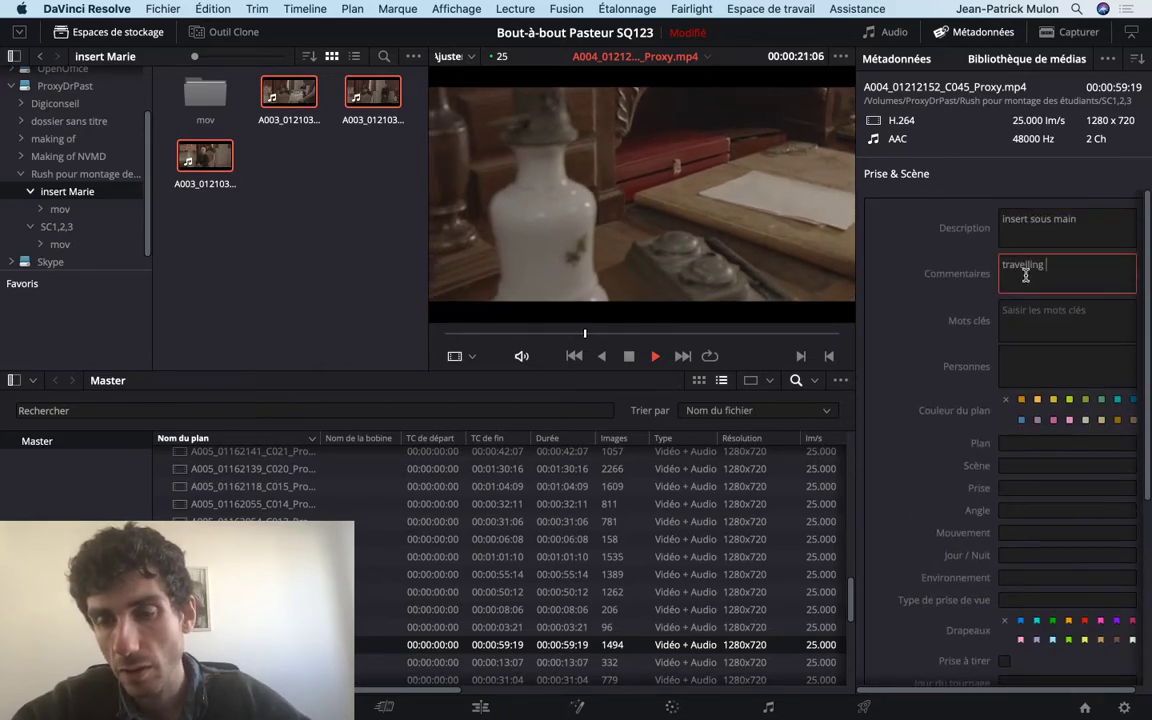
type(" latérale")
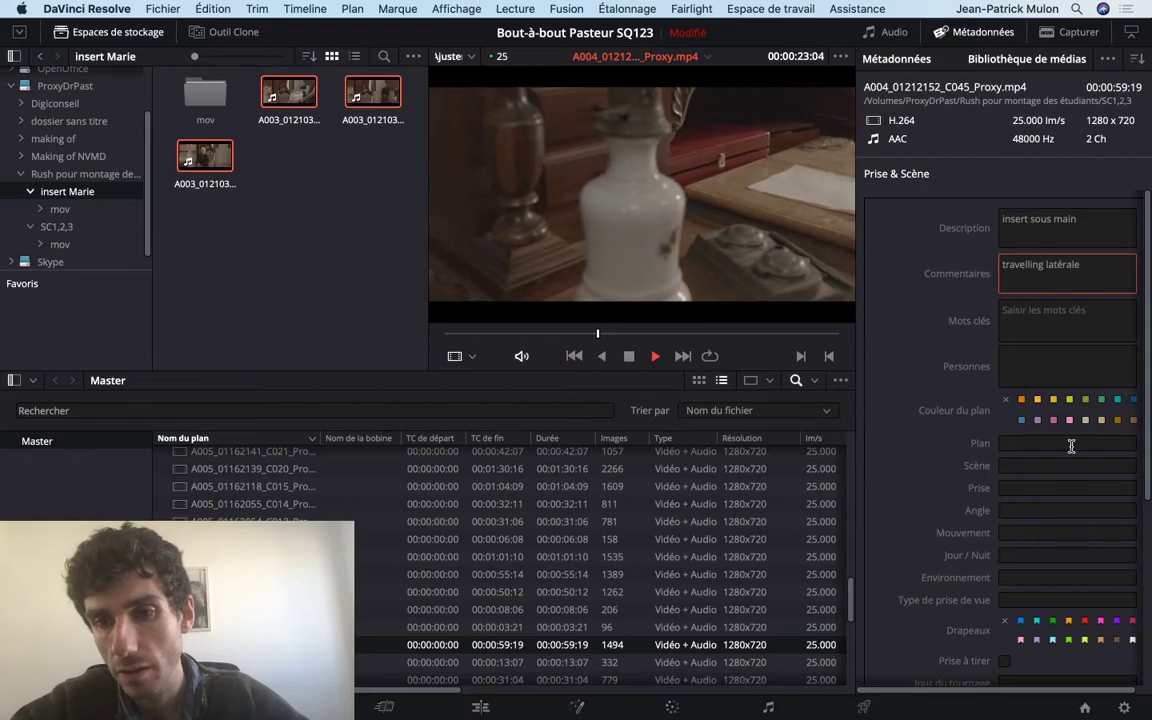
Fill C045's Plan 2.1, Scène 1 and Prise 3, then preview clip C044's footage
left_click(1036, 447)
left_click(250, 627)
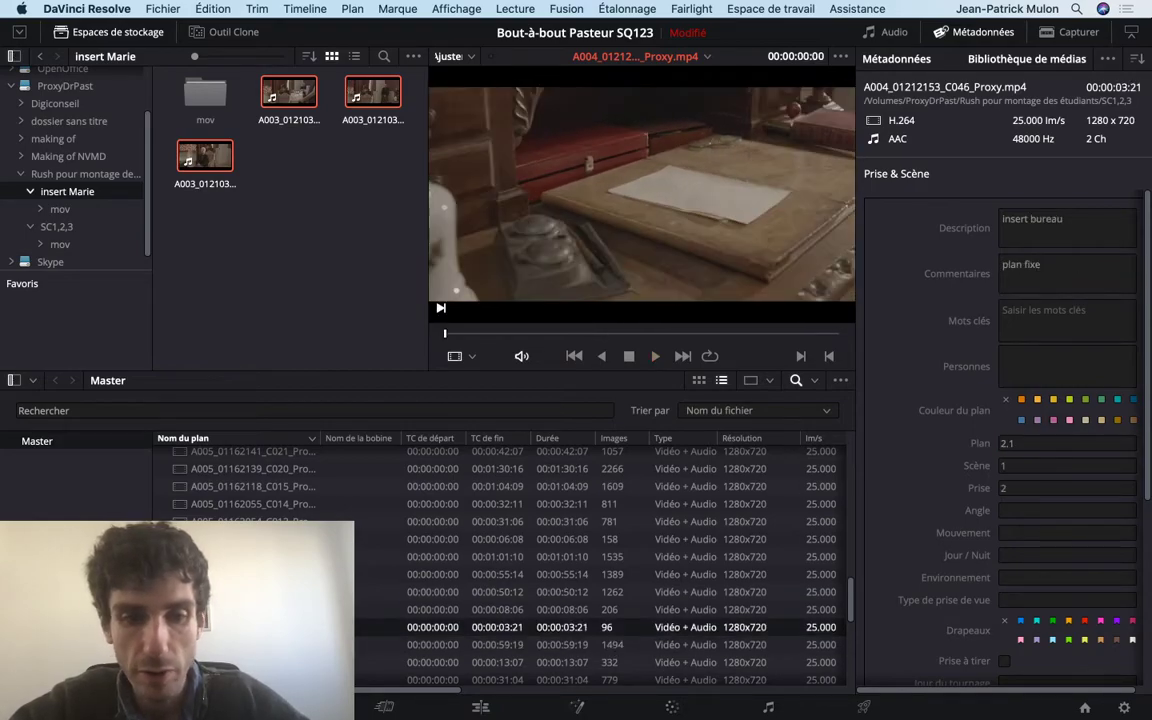
left_click(250, 644, "shift")
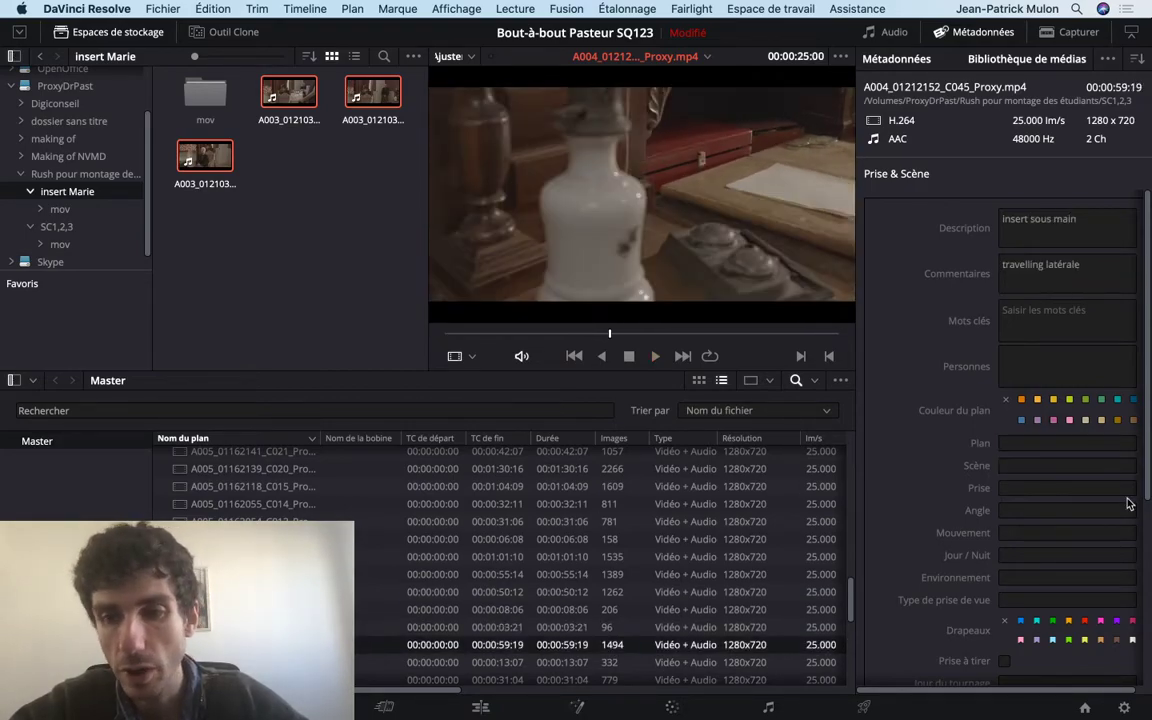
left_click(1011, 443)
type("2")
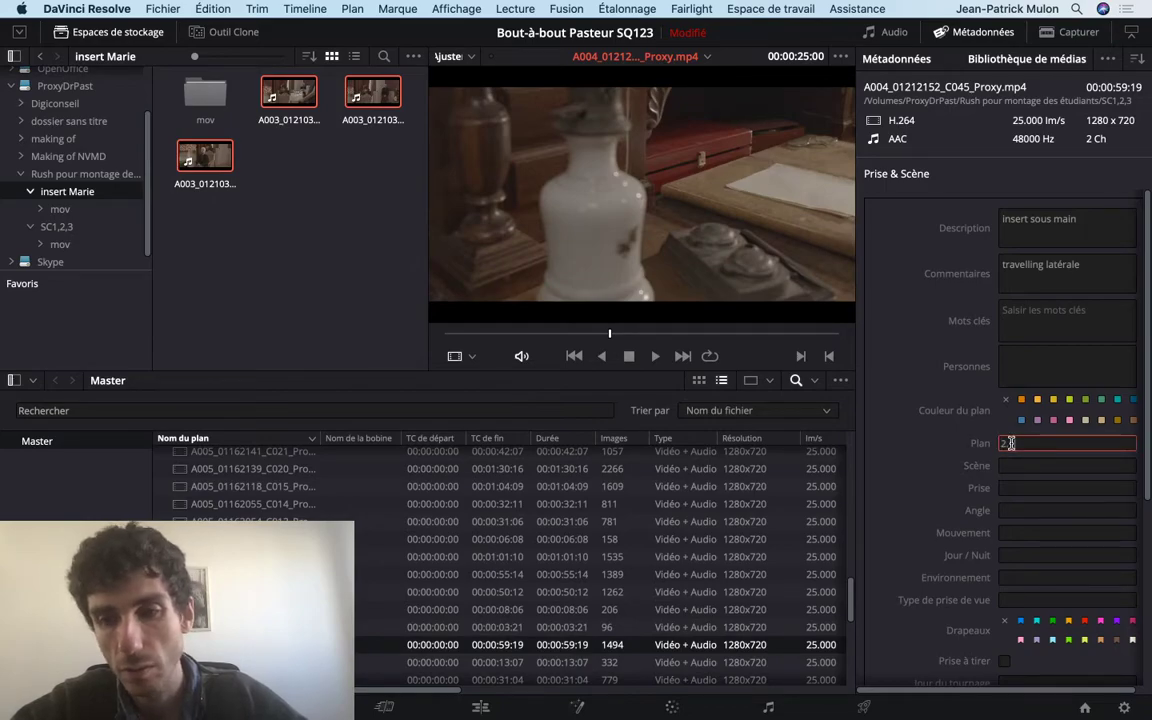
key("Tab")
type("1")
key("Tab")
type("3")
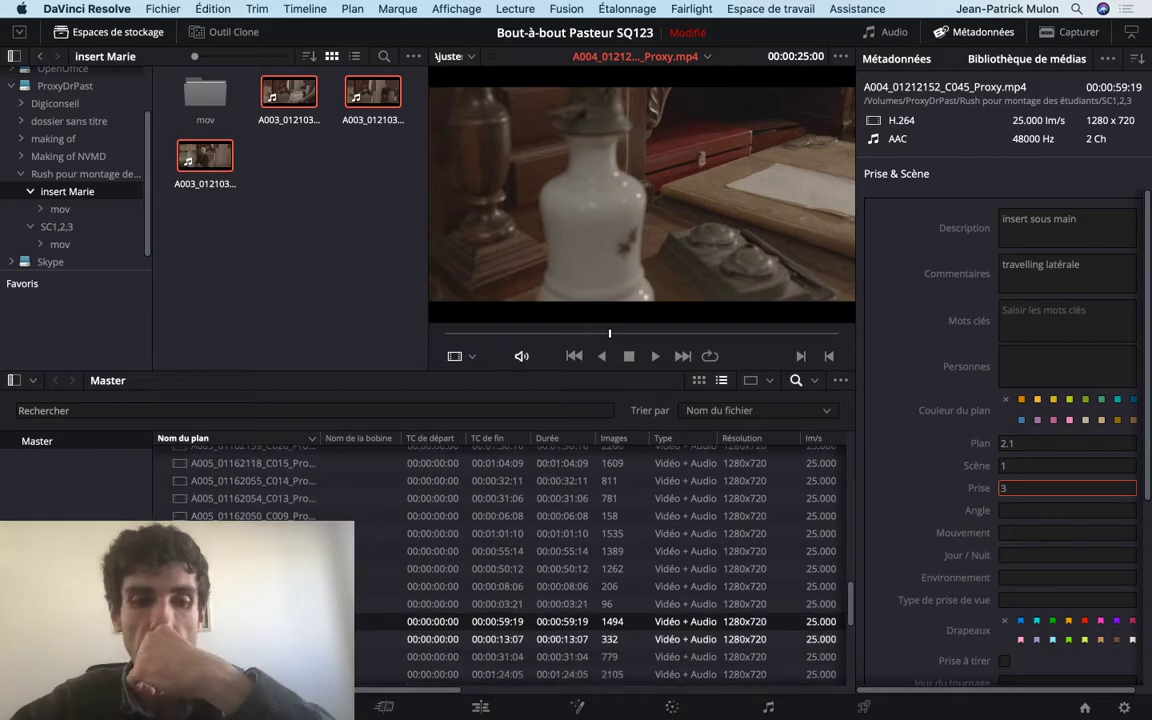
left_click(250, 661)
mouse_move(457, 333)
left_mouse_down()
mouse_move(785, 335)
mouse_move(722, 333)
left_mouse_up()
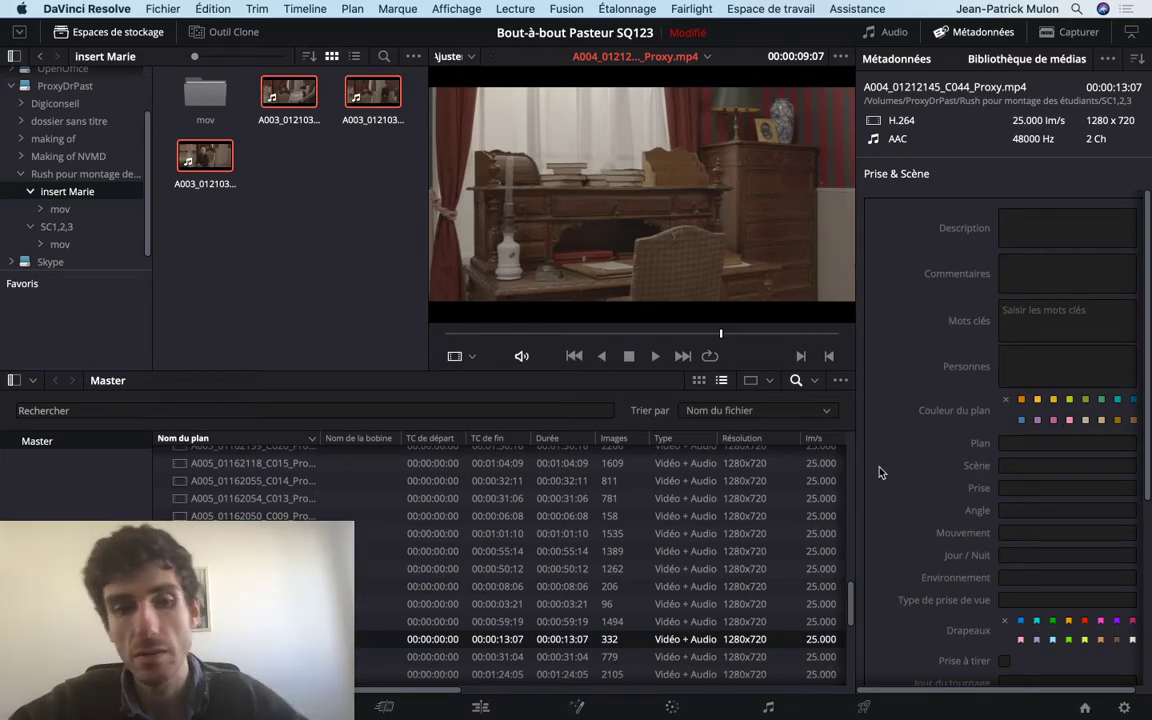
Enter Plan 2.2, Scène 1 and Prise 1 for clip C044
key("Up")
key("Up")
key("Up")
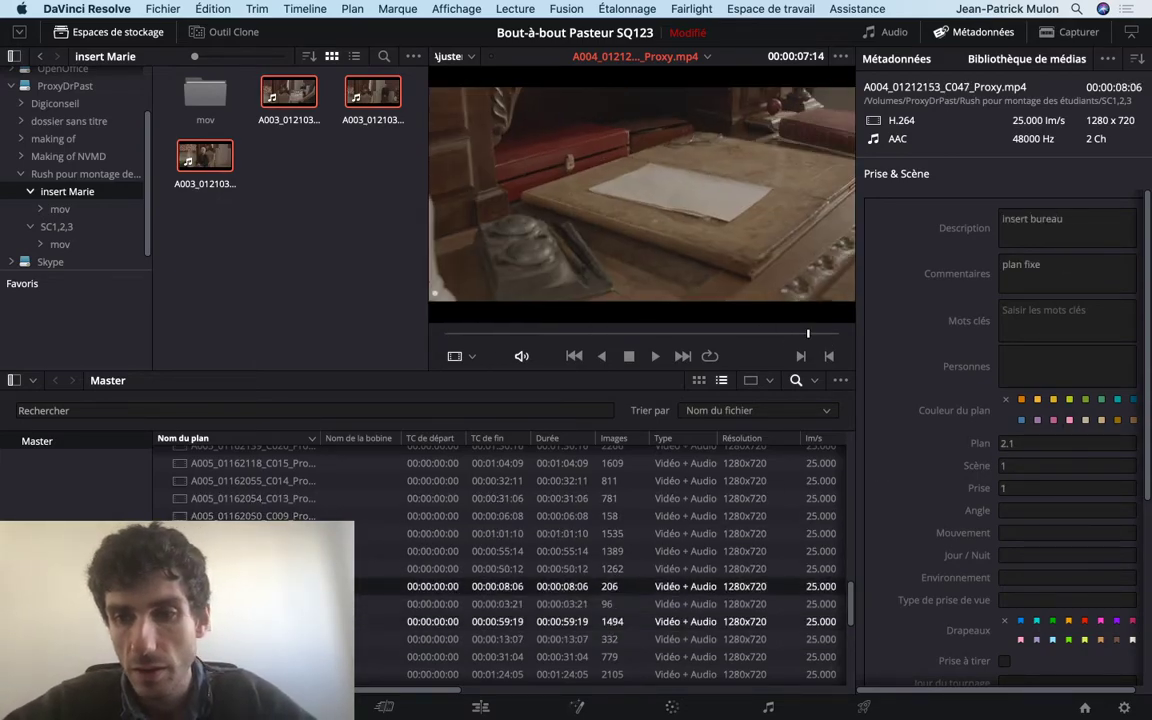
key("Up")
key("Up")
key("Down")
key("Down")
key("Down")
key("Down")
key("Down")
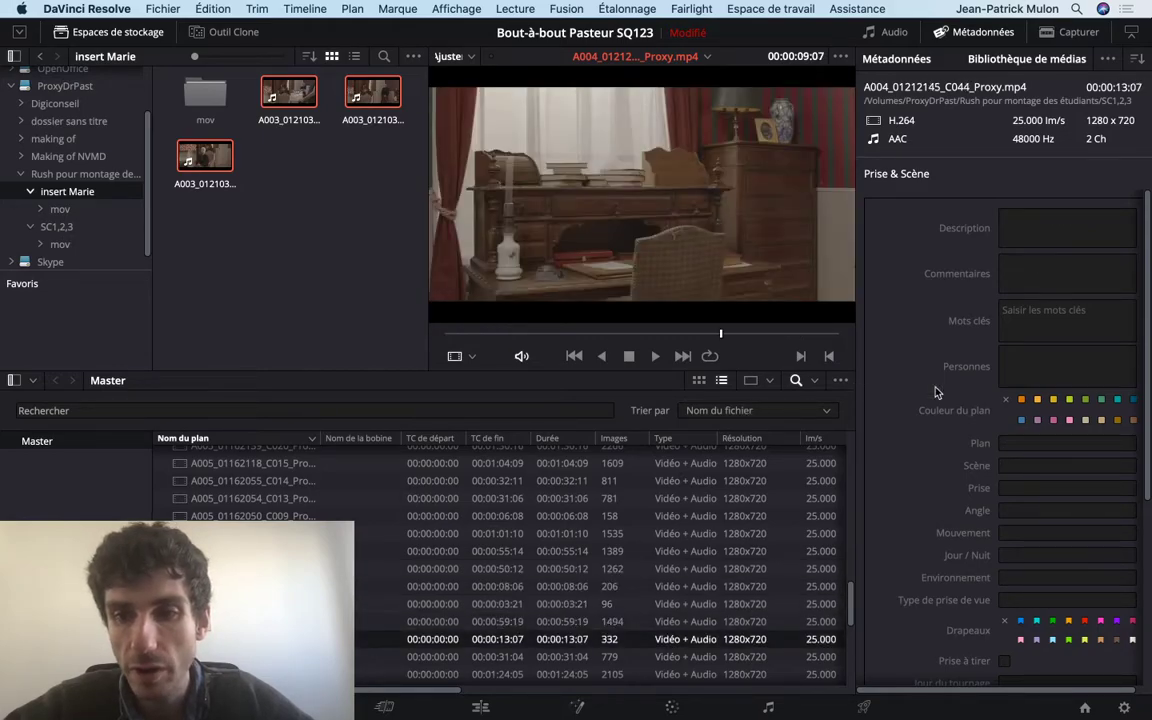
left_click(1030, 443)
type("2/2")
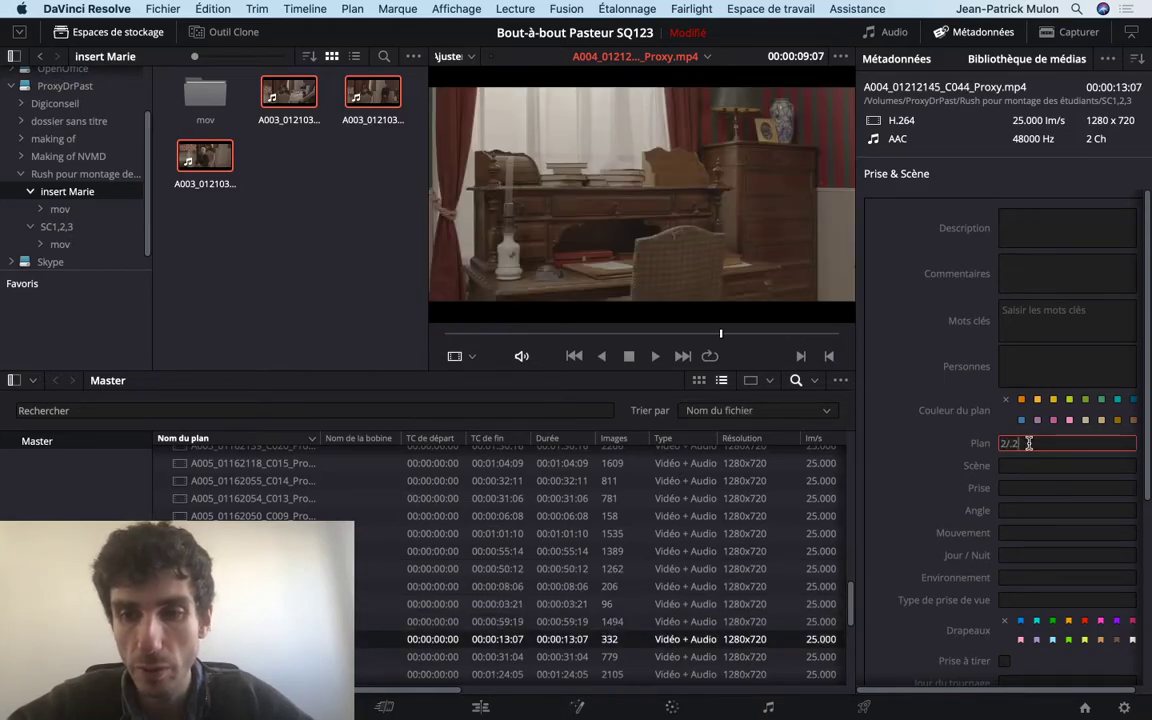
key("Return")
scroll(1029, 443, "down", 5)
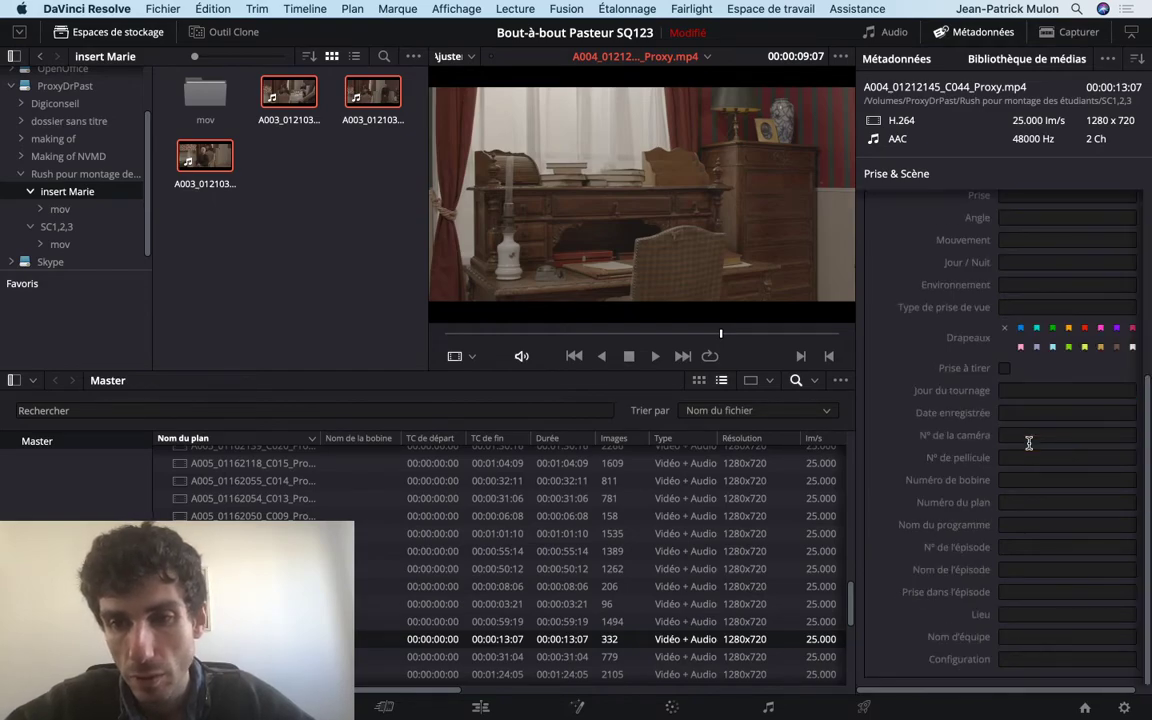
scroll(1029, 441, "up", 4)
left_click(1020, 438)
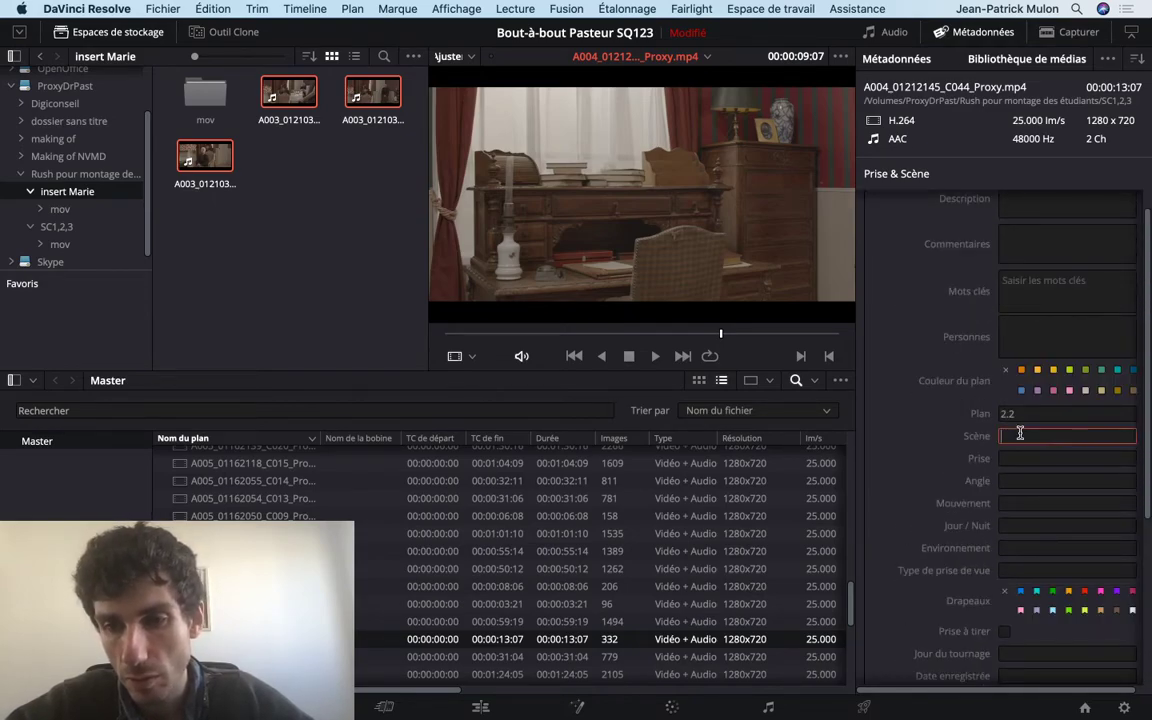
type("1")
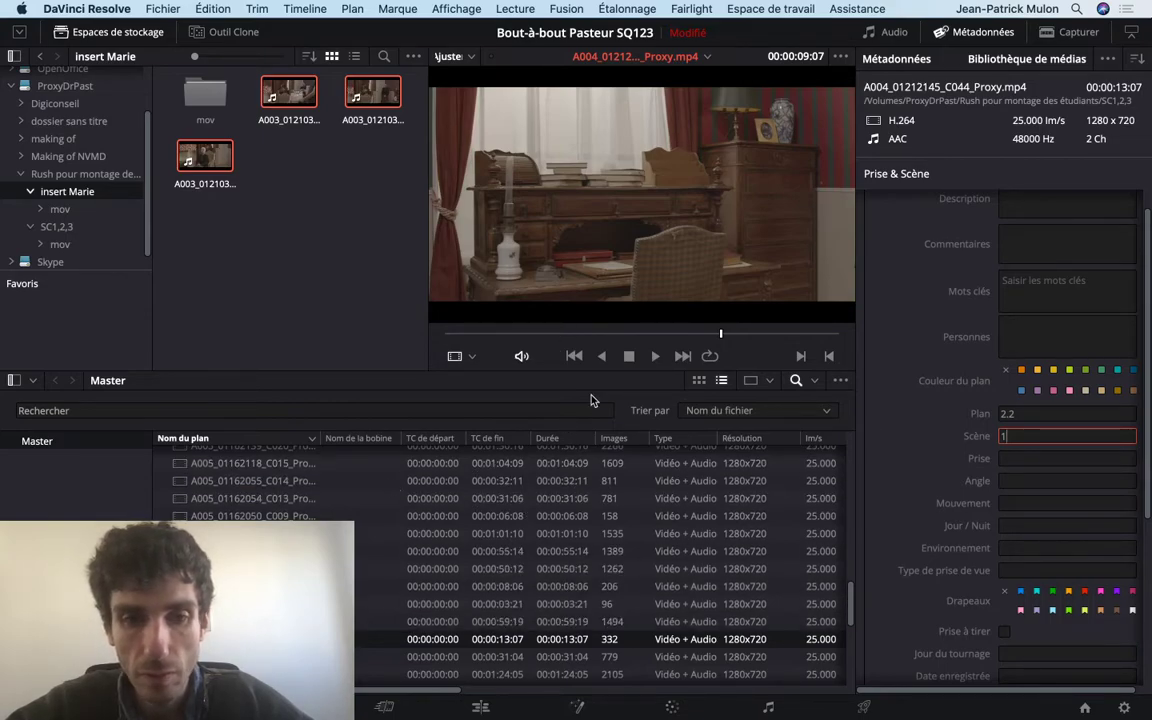
left_click_drag(638, 331, 840, 338)
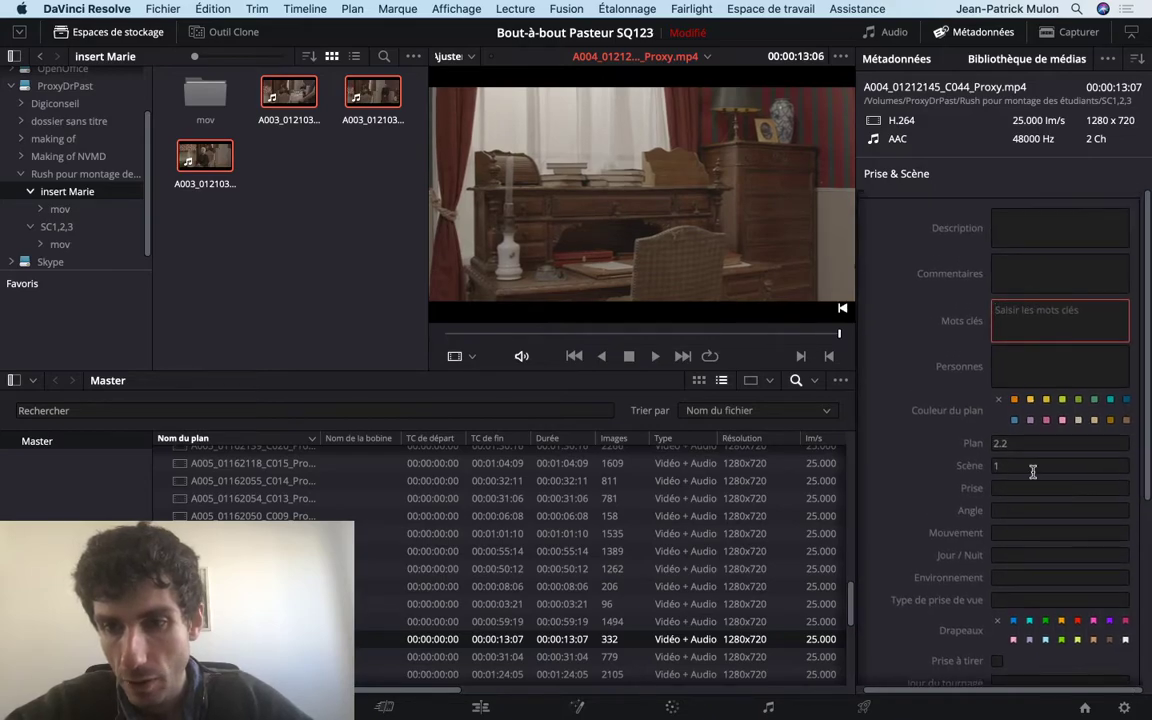
left_click(1026, 488)
type("1")
Describe C044 as 'insert bureau large' with the comment 'plan fixe', then move to C043
left_click(1023, 275)
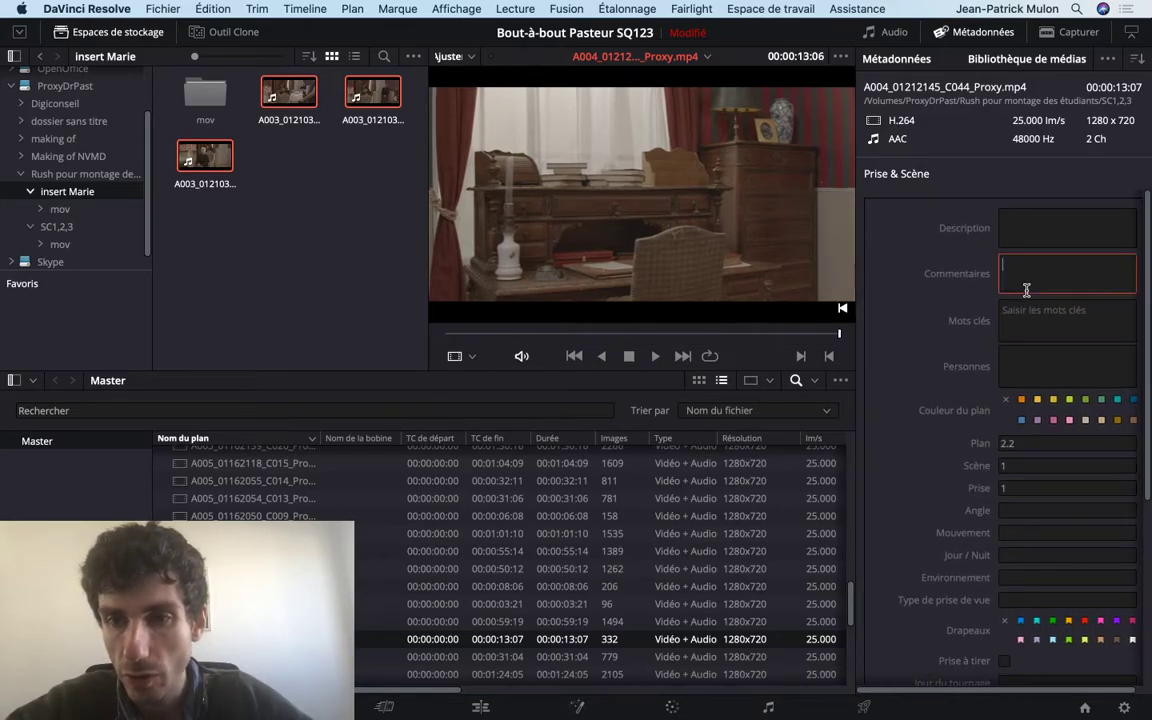
left_click(1023, 213)
type("insert bureau large")
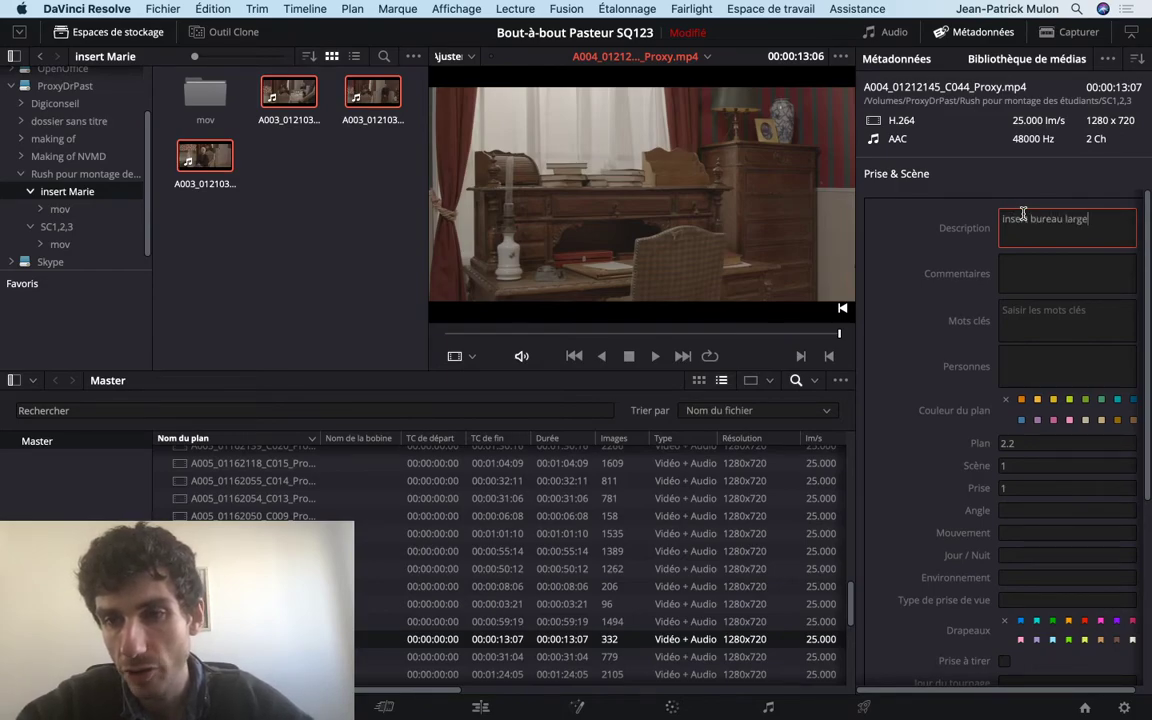
key("Tab")
type("plan fixe")
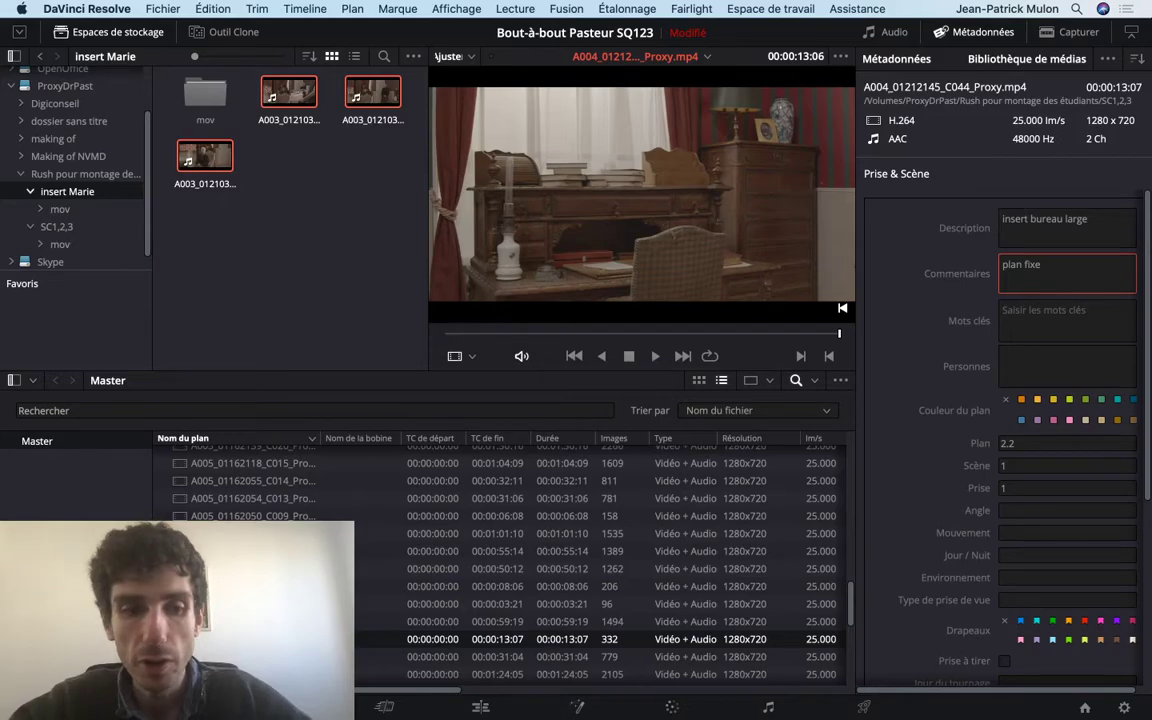
key("Down")
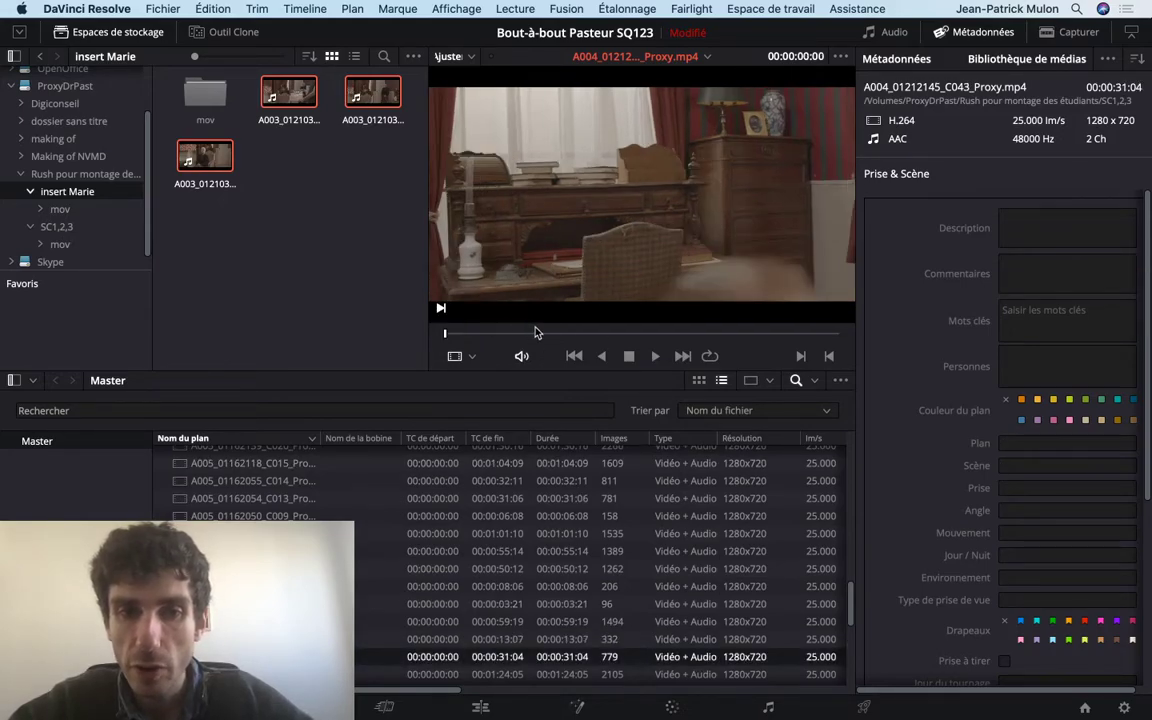
Scrub through clip C043's footage in the viewer
left_click(586, 335)
left_click_drag(586, 335, 675, 331)
left_click_drag(528, 325, 735, 332)
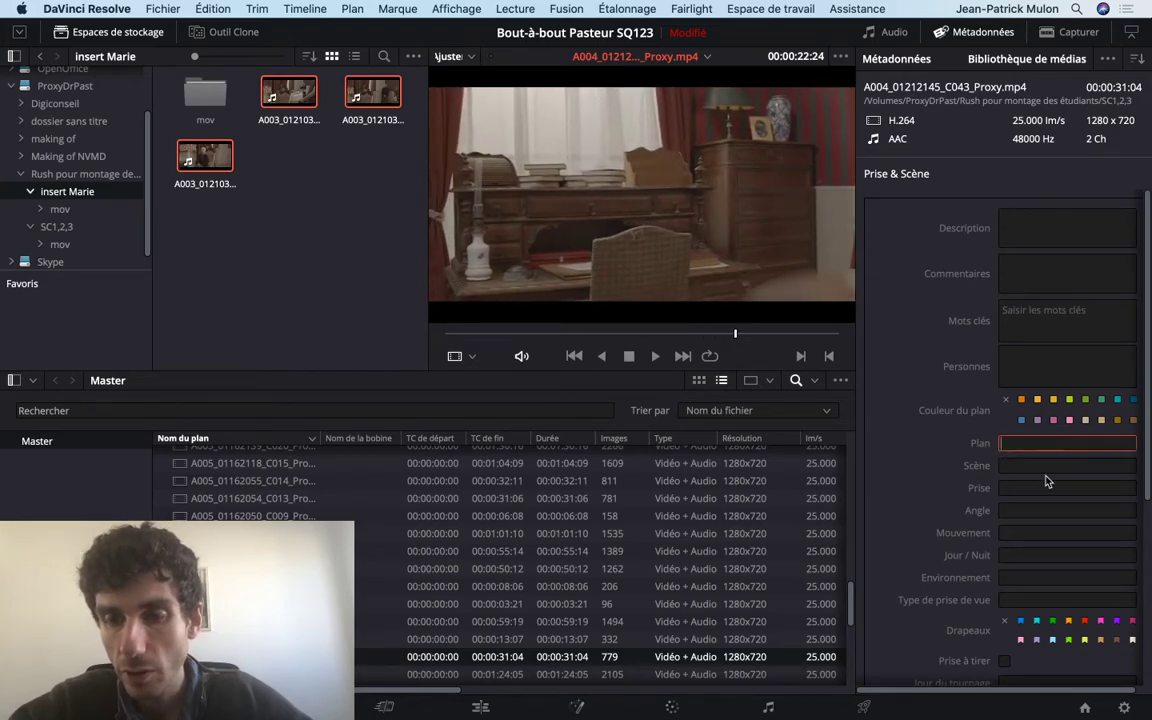
key("Escape")
type("2.")
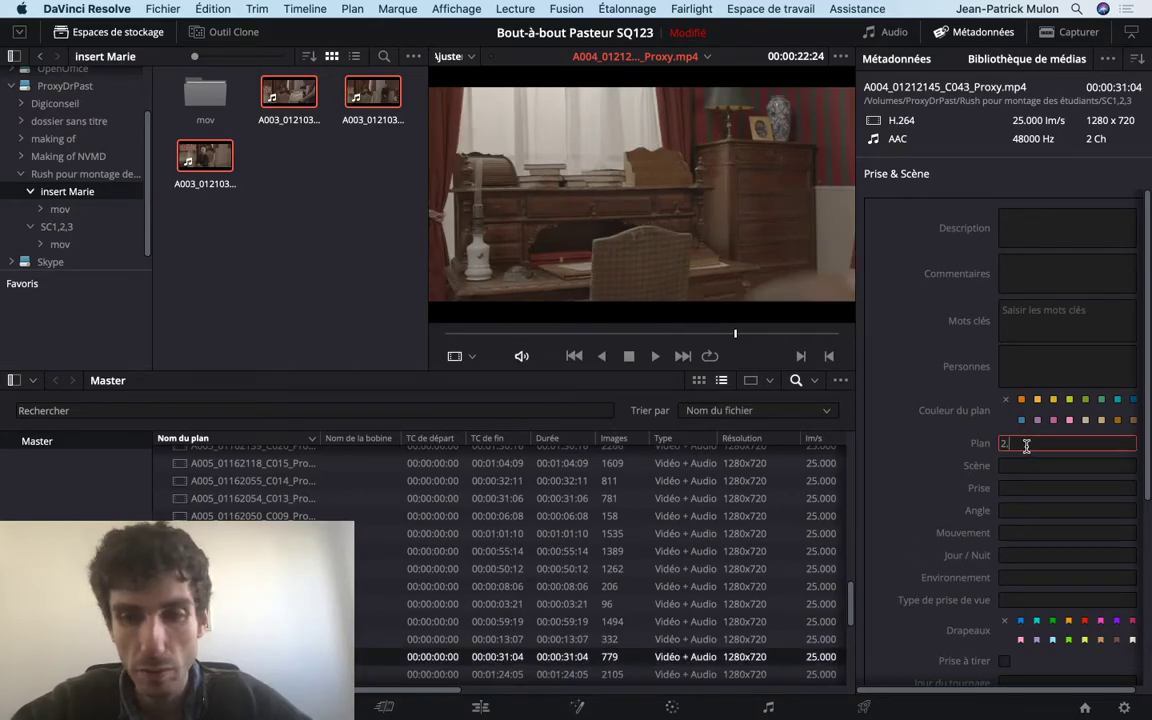
Give C043 the description 'insert bureau' and the comment 'travelling latérale'
scroll(1026, 446, "down", 5)
scroll(1024, 388, "up", 5)
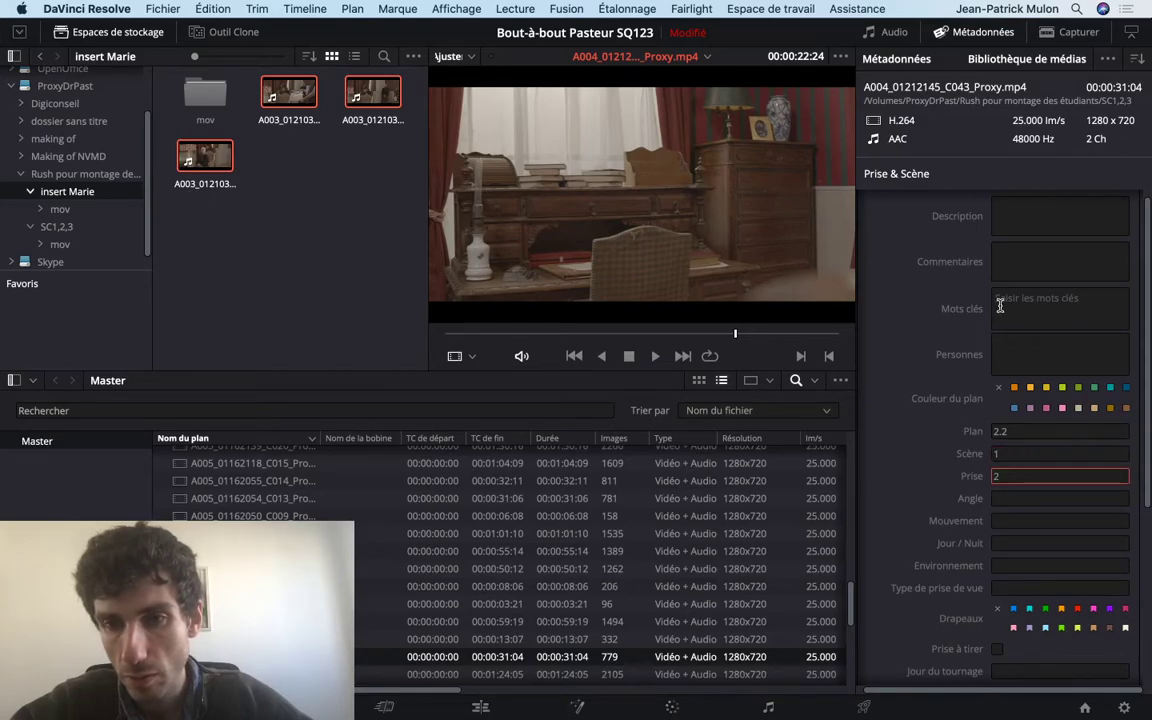
scroll(1000, 306, "up", 1)
left_click(1025, 231)
type("insert bureau")
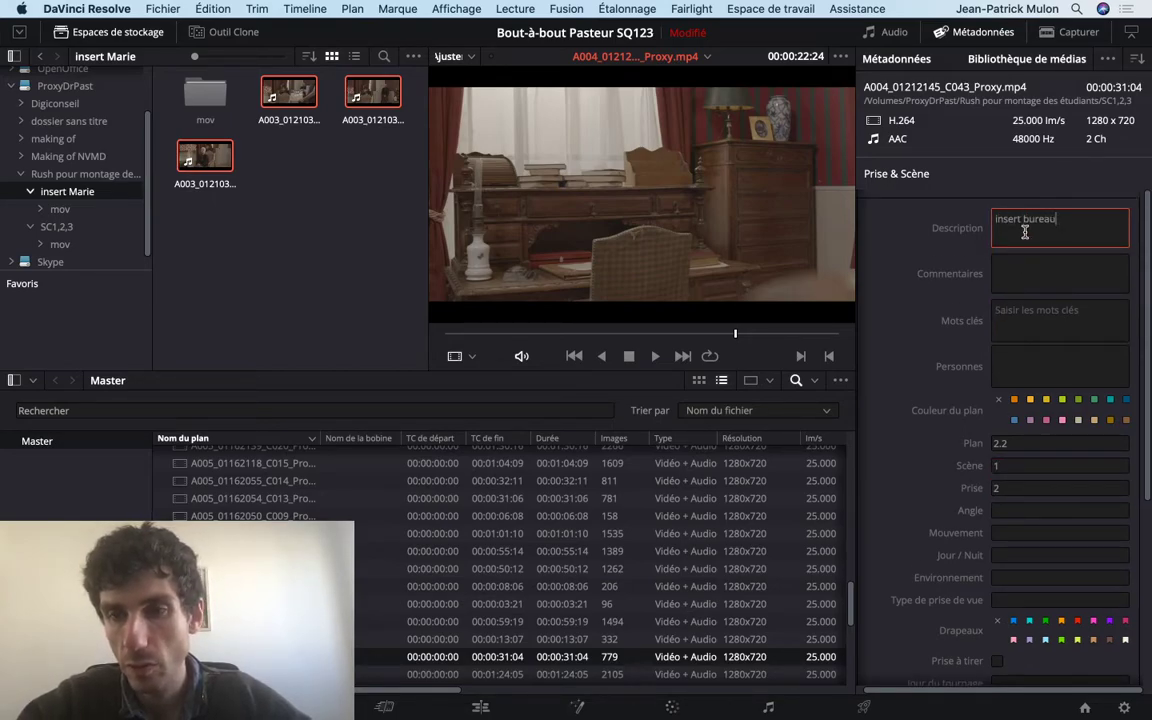
key("Tab")
type("travellin")
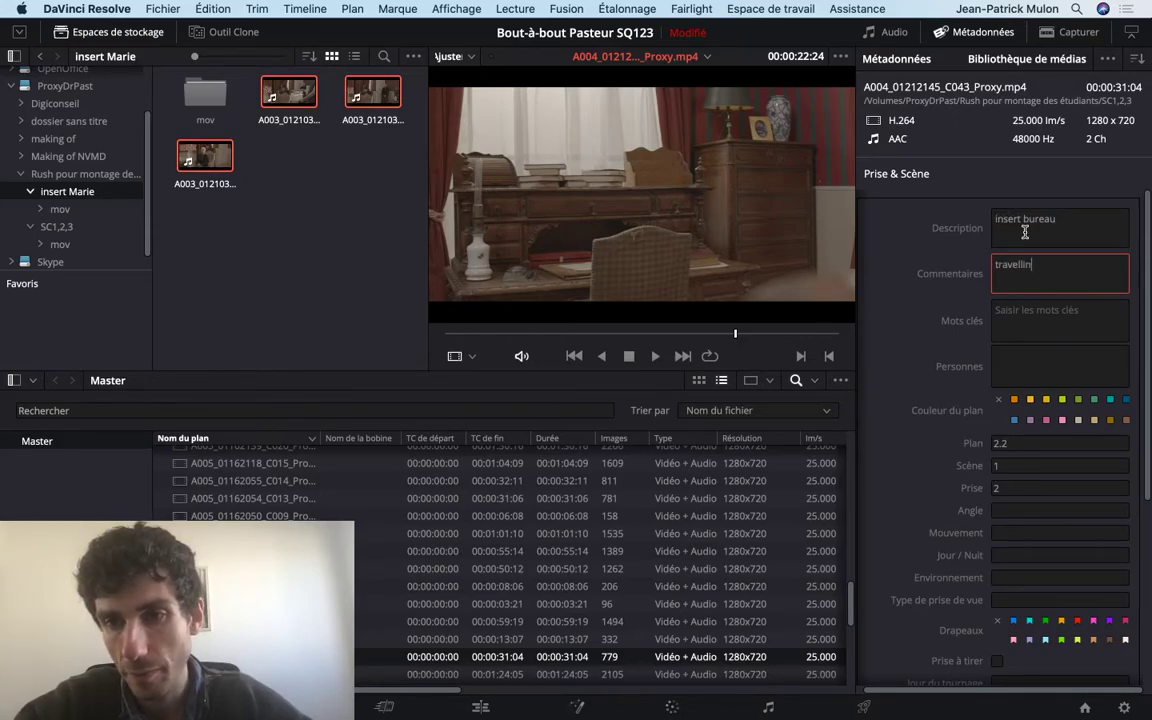
type("g latérale")
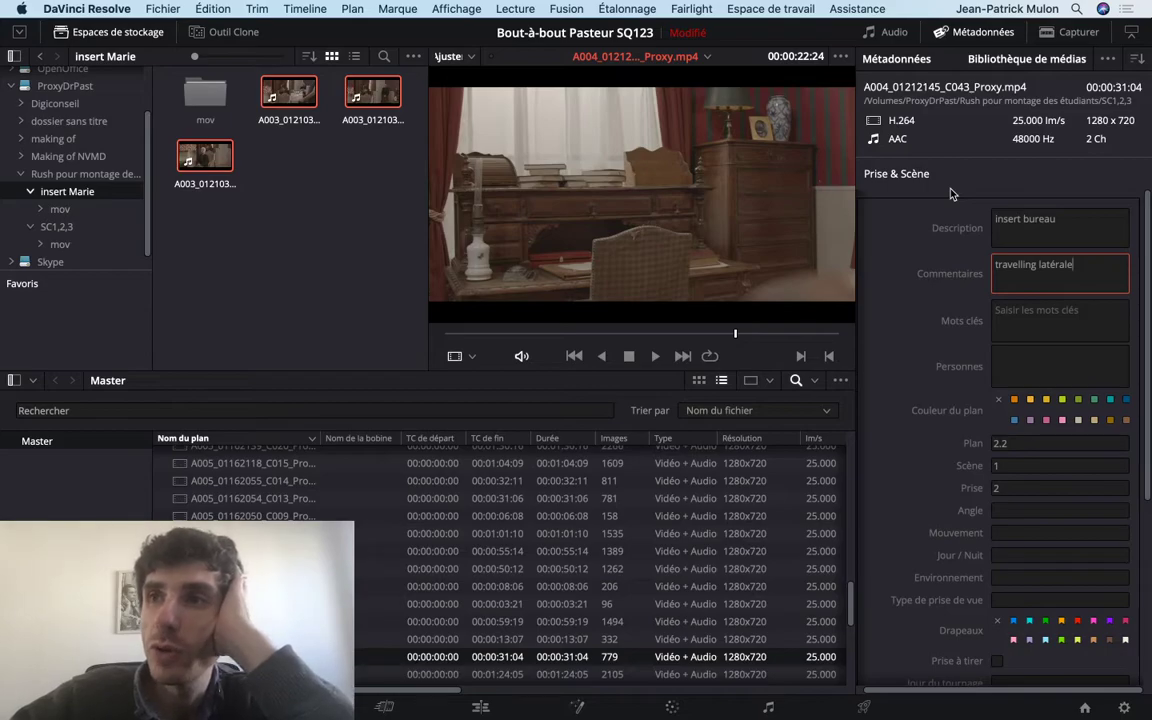
scroll(420, 501, "down", 2)
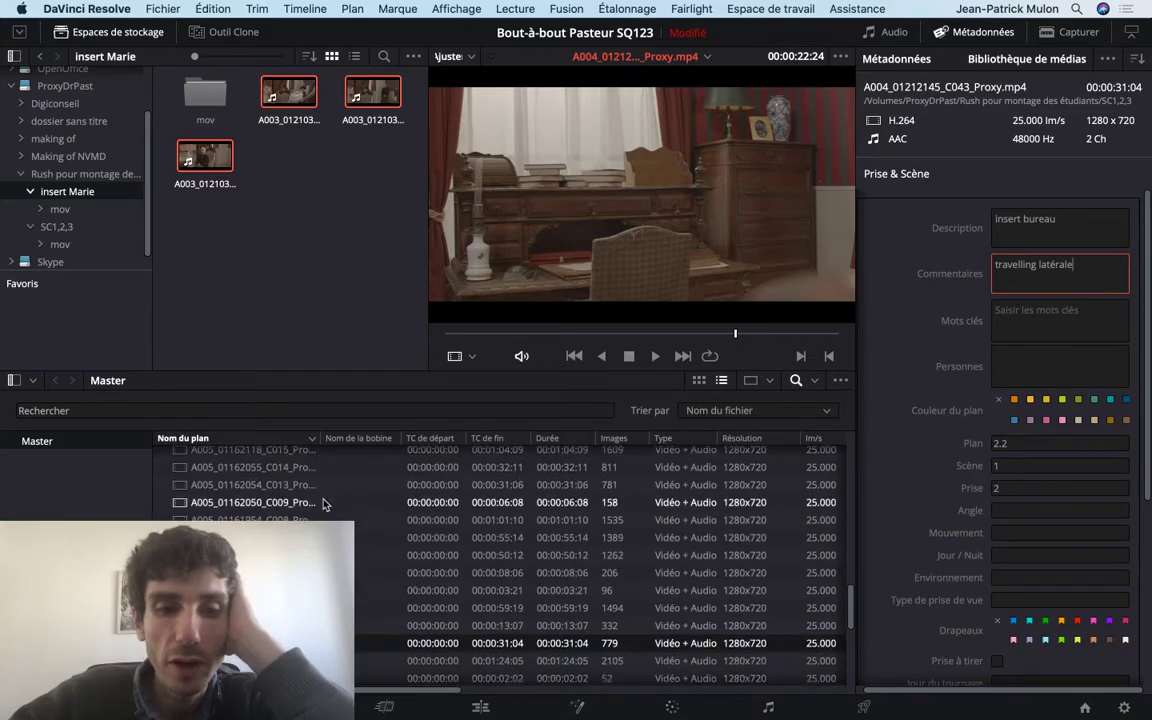
left_click(500, 607)
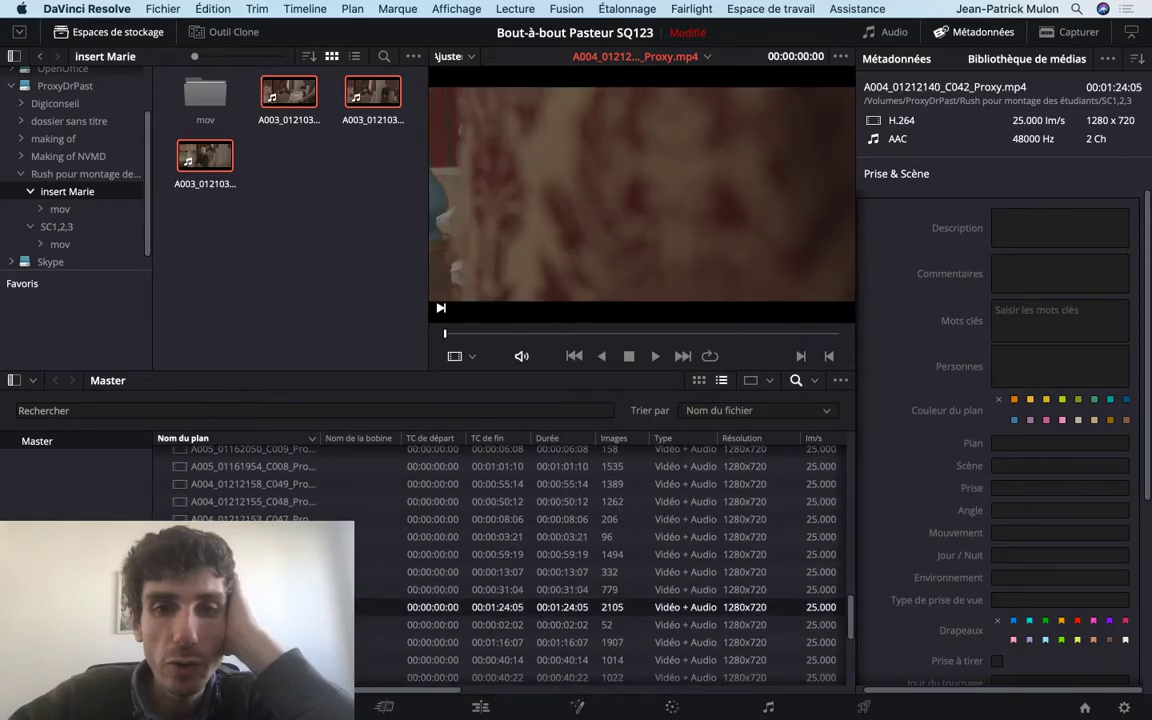
mouse_move(533, 336)
left_mouse_down()
mouse_move(553, 334)
mouse_move(487, 333)
left_mouse_up()
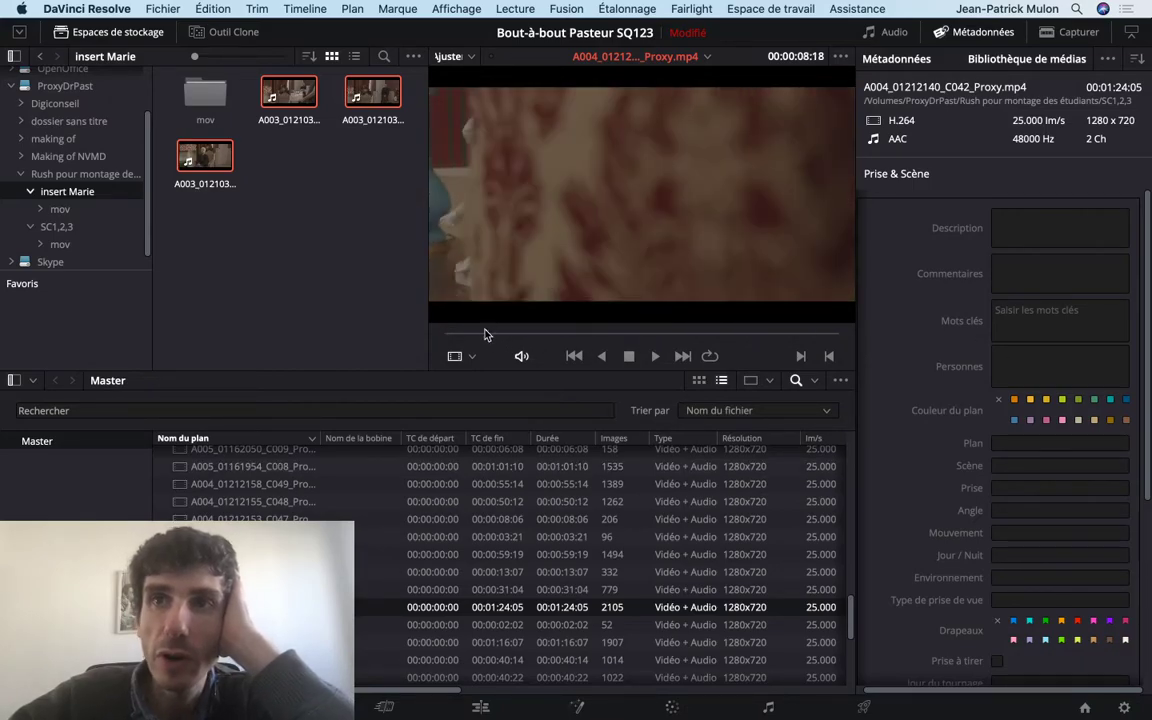
scroll(500, 560, "down", 3)
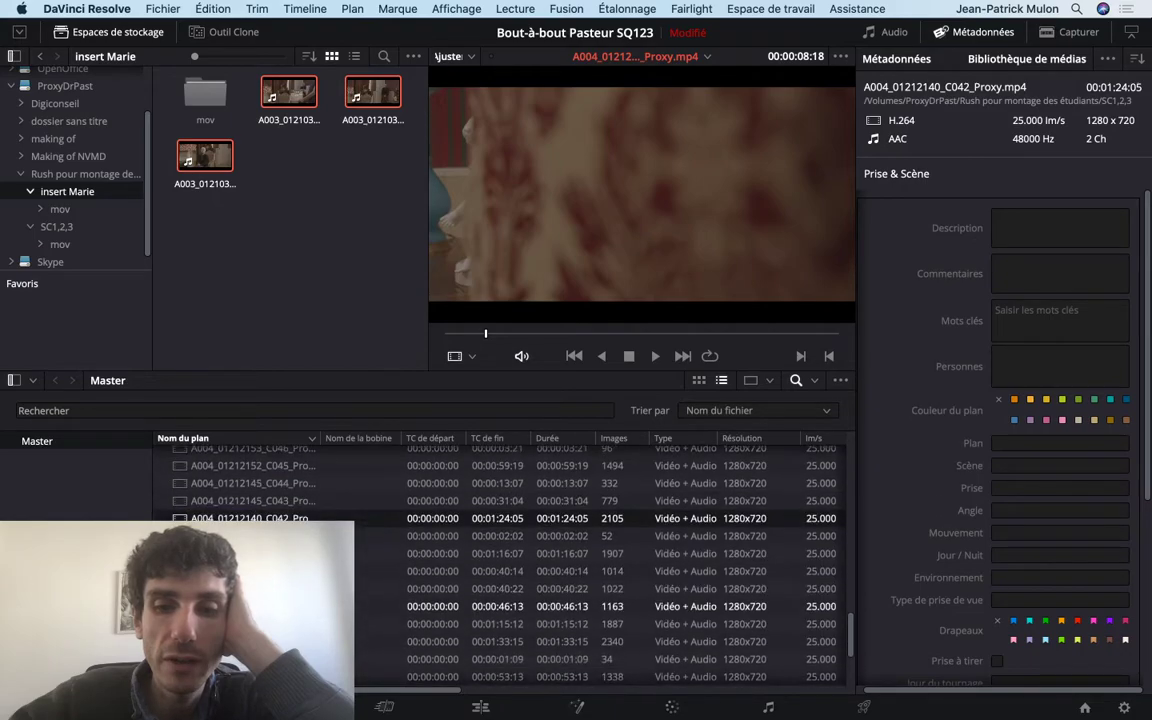
scroll(300, 598, "up", 1)
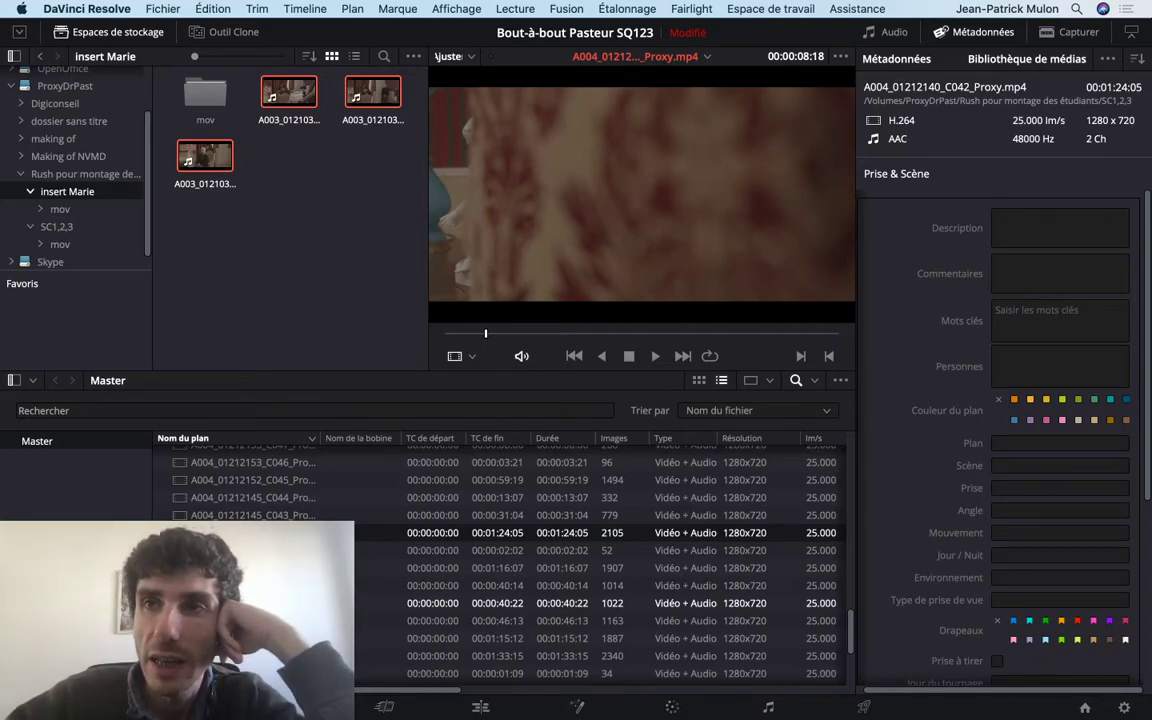
scroll(500, 560, "up", 5)
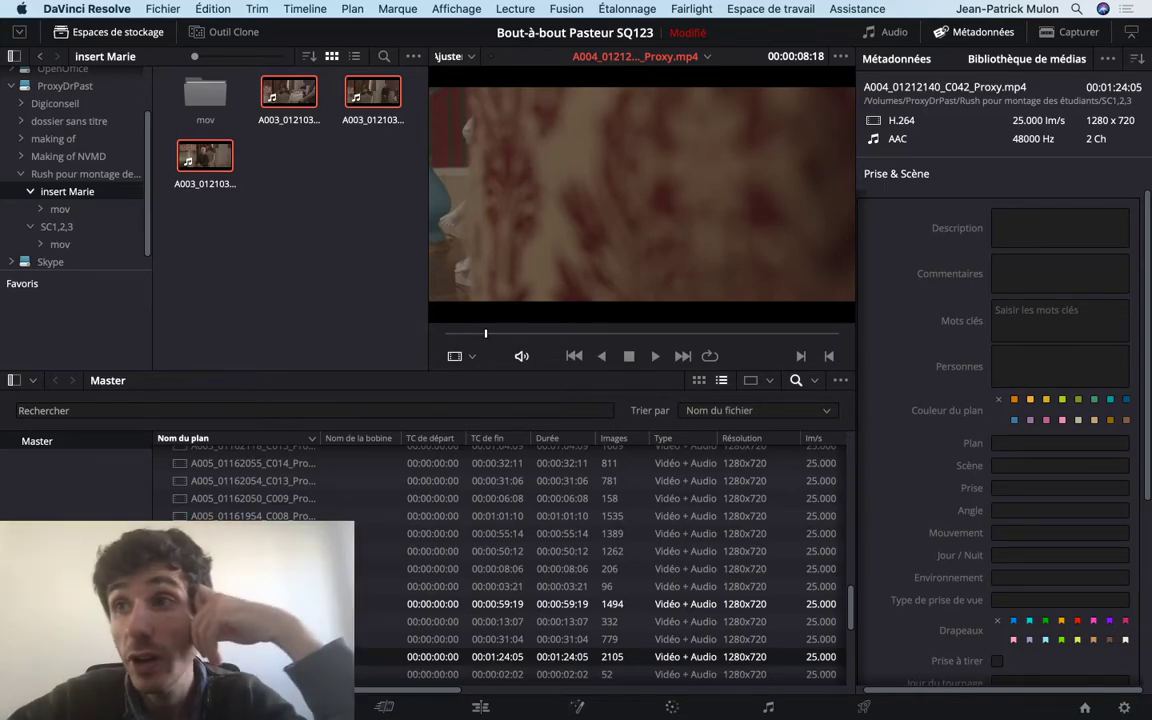
Check the tags on C046, C044 and C043, confirming C043 reads Plan 2.2, Scène 1, Prise 2
key("Up")
key("Up")
key("Up")
key("Up")
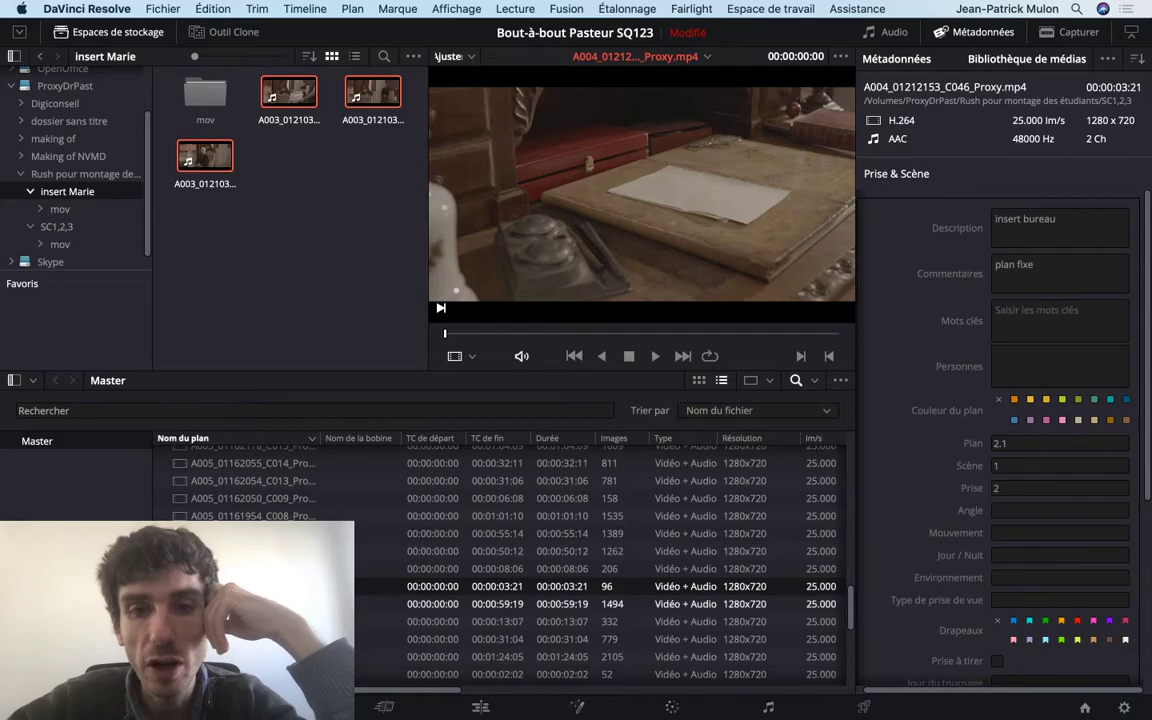
key("Down")
key("Down")
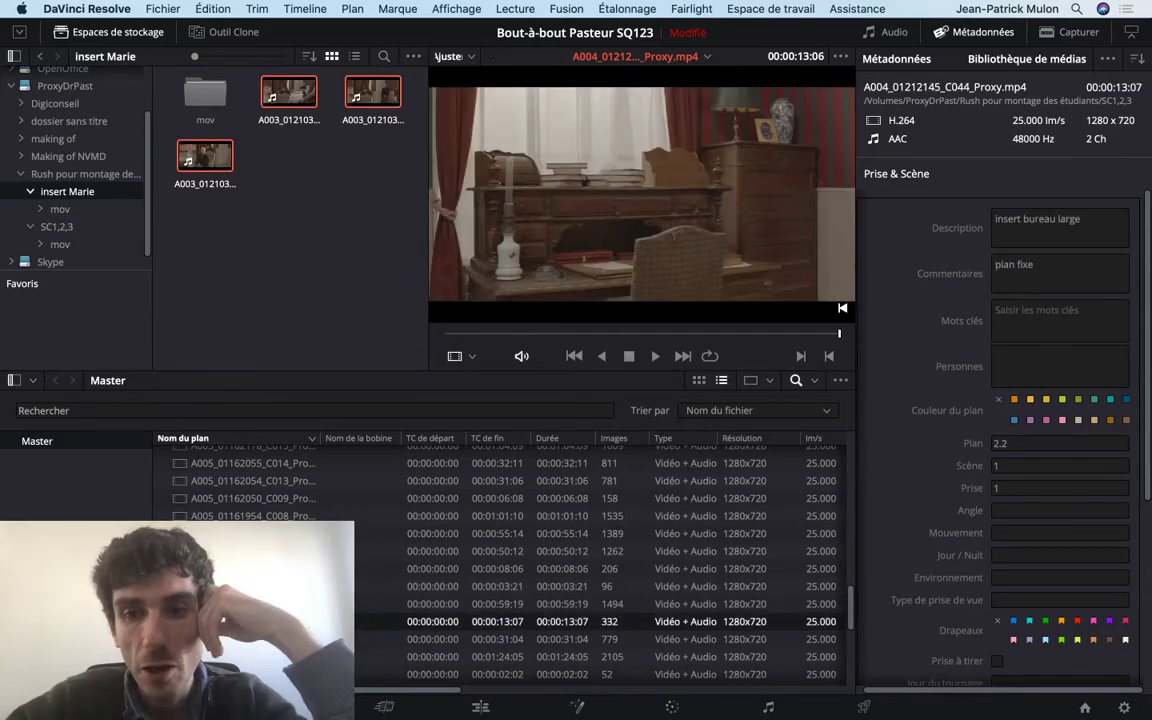
key("Down")
key("Down")
key("Down")
key("Down")
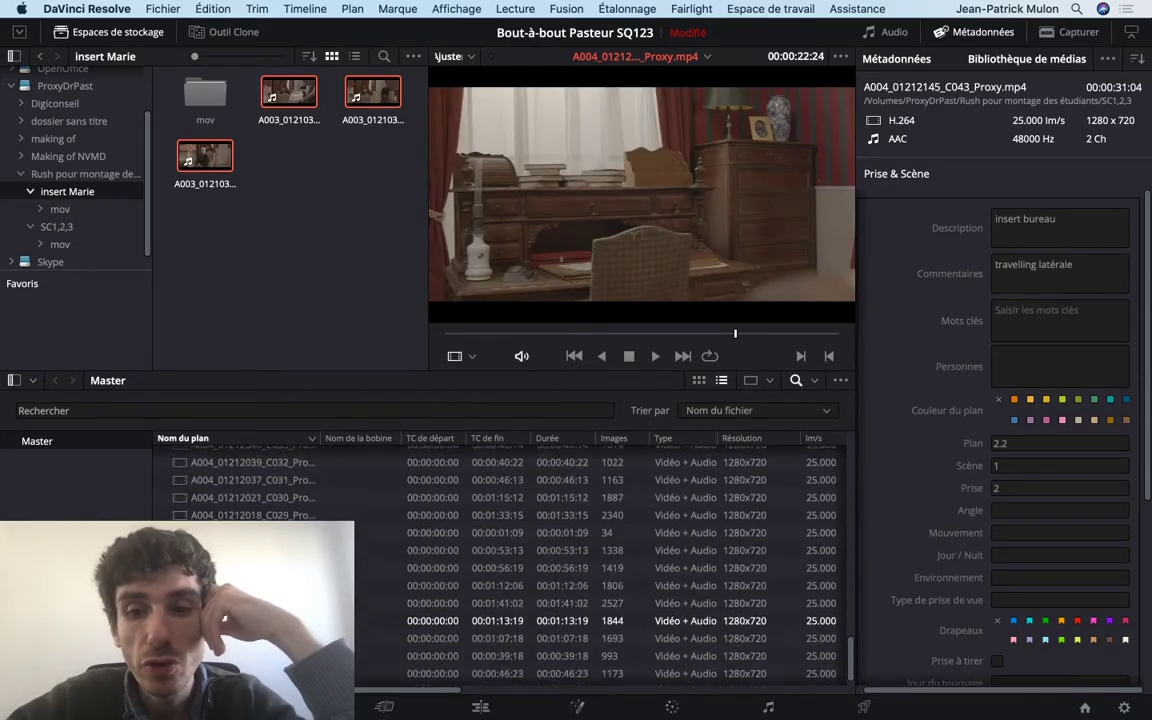
scroll(500, 615, "up", 5)
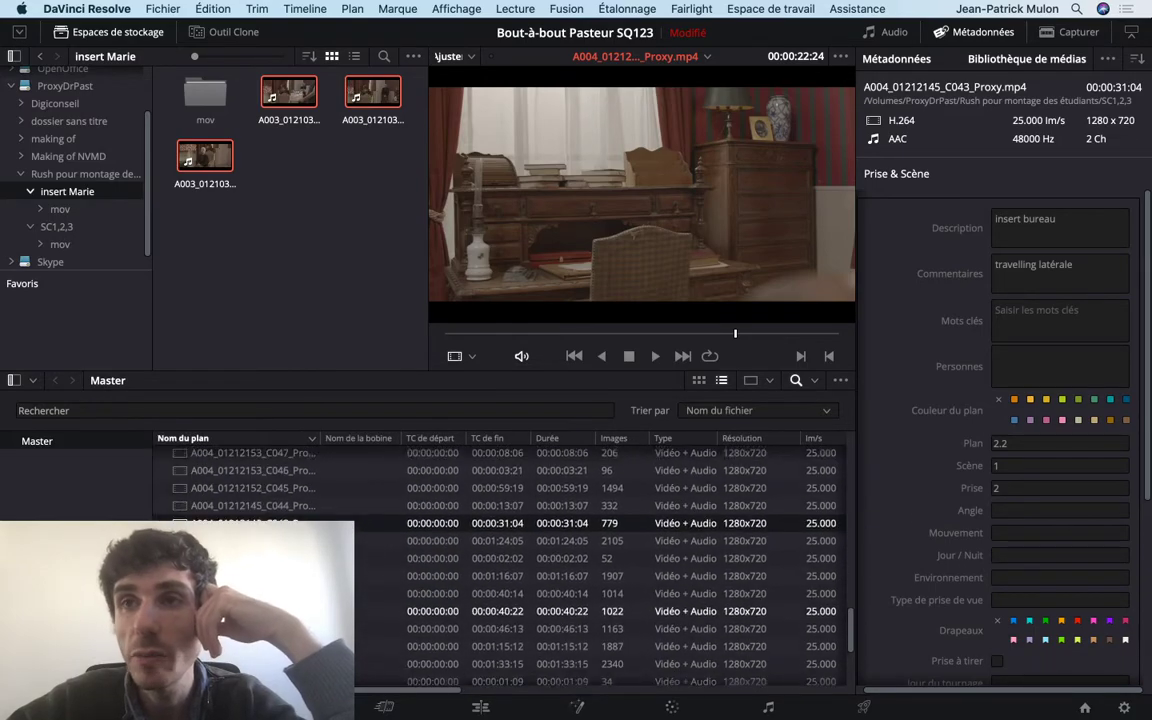
scroll(500, 615, "down", 1)
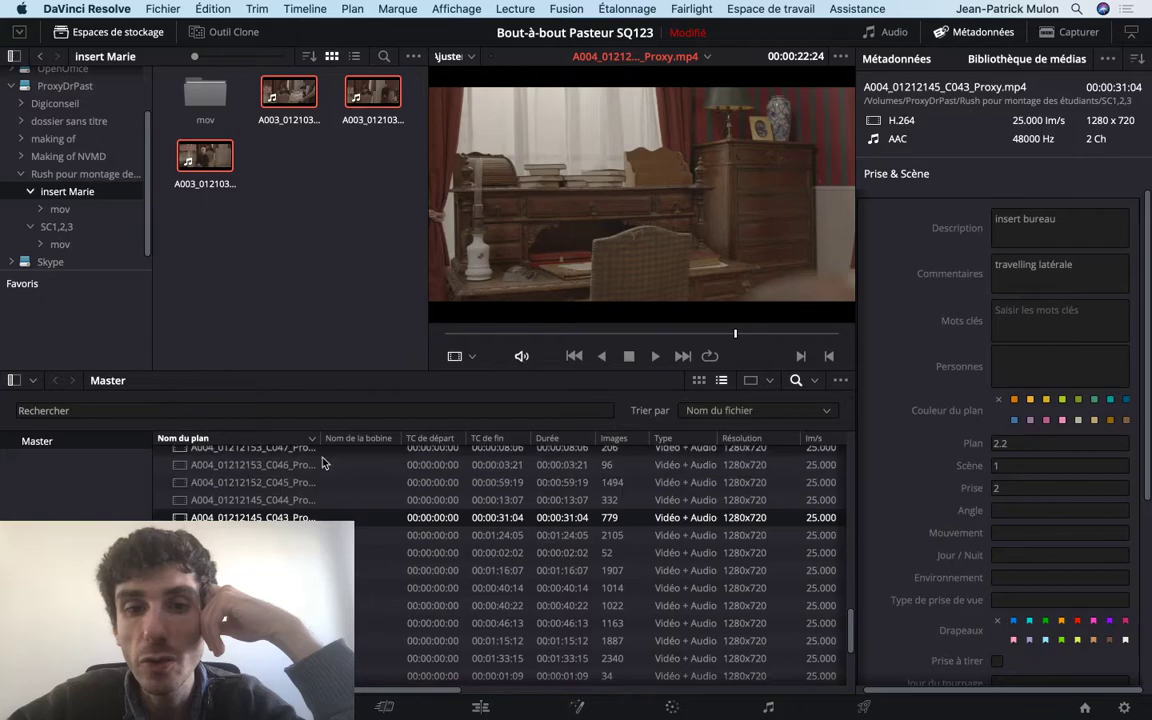
scroll(322, 463, "up", 3)
scroll(322, 463, "up", 2)
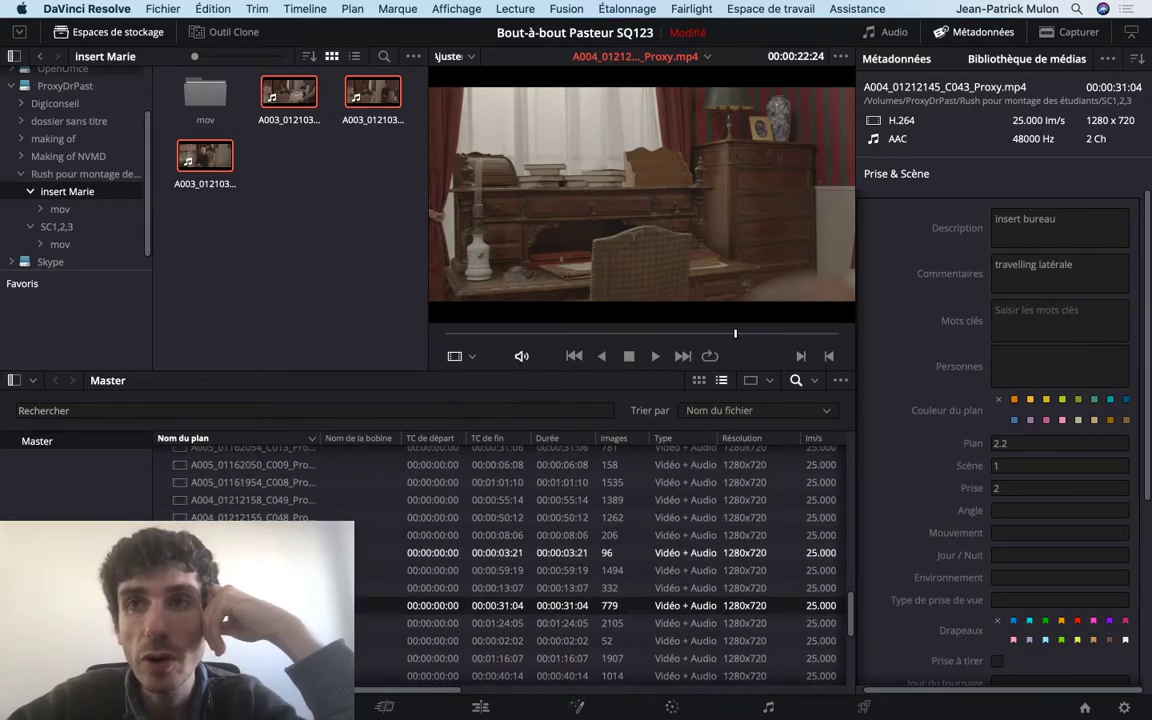
scroll(500, 560, "down", 2)
scroll(500, 560, "down", 2)
scroll(500, 560, "down", 2)
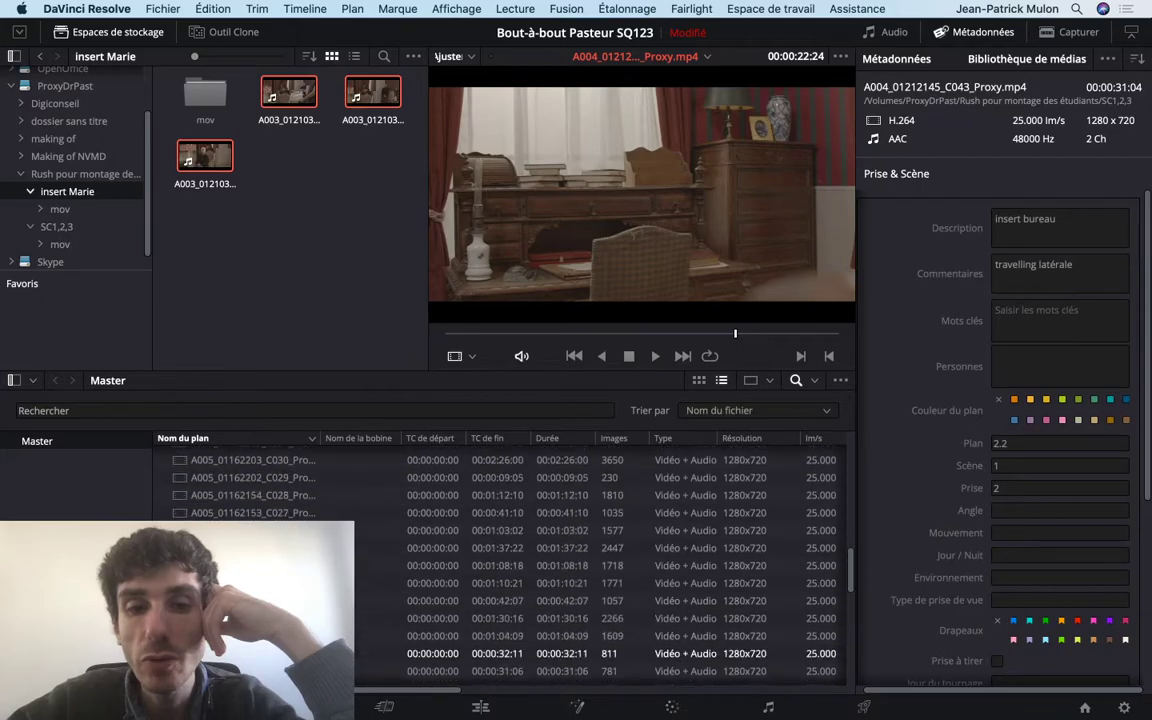
scroll(500, 560, "down", 2)
scroll(500, 560, "up", 3)
scroll(500, 560, "up", 3)
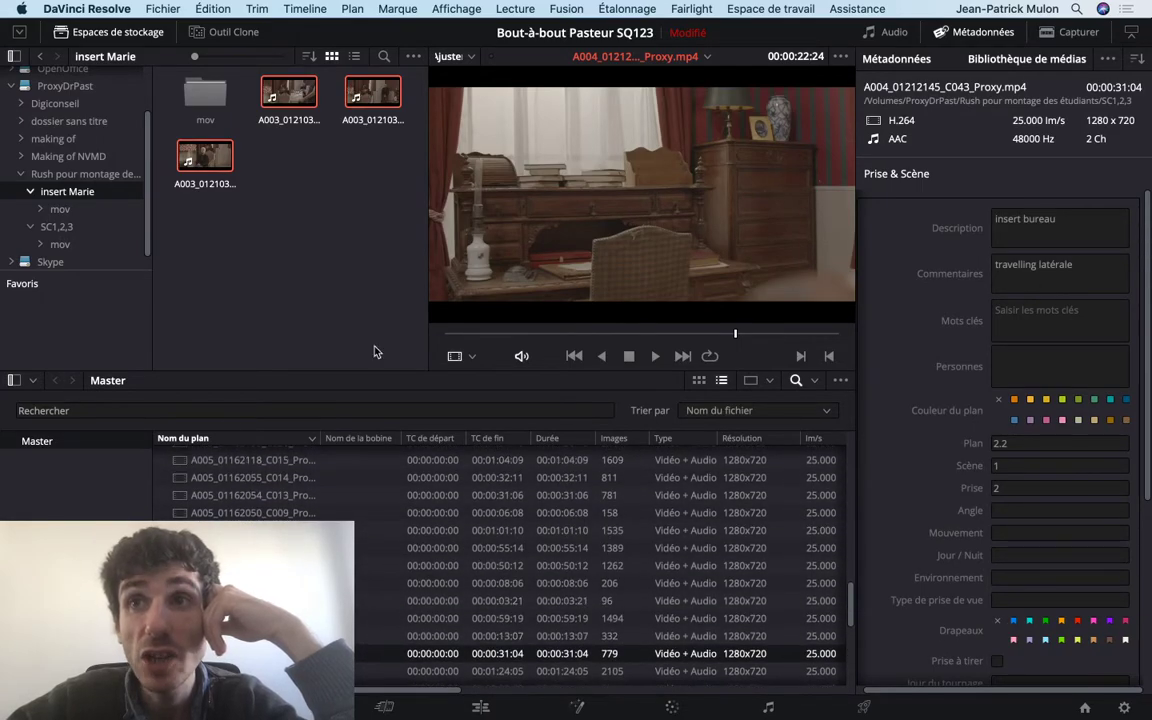
Glance at the storyboard PDF in Aperçu, then return to DaVinci Resolve
key("super+Tab")
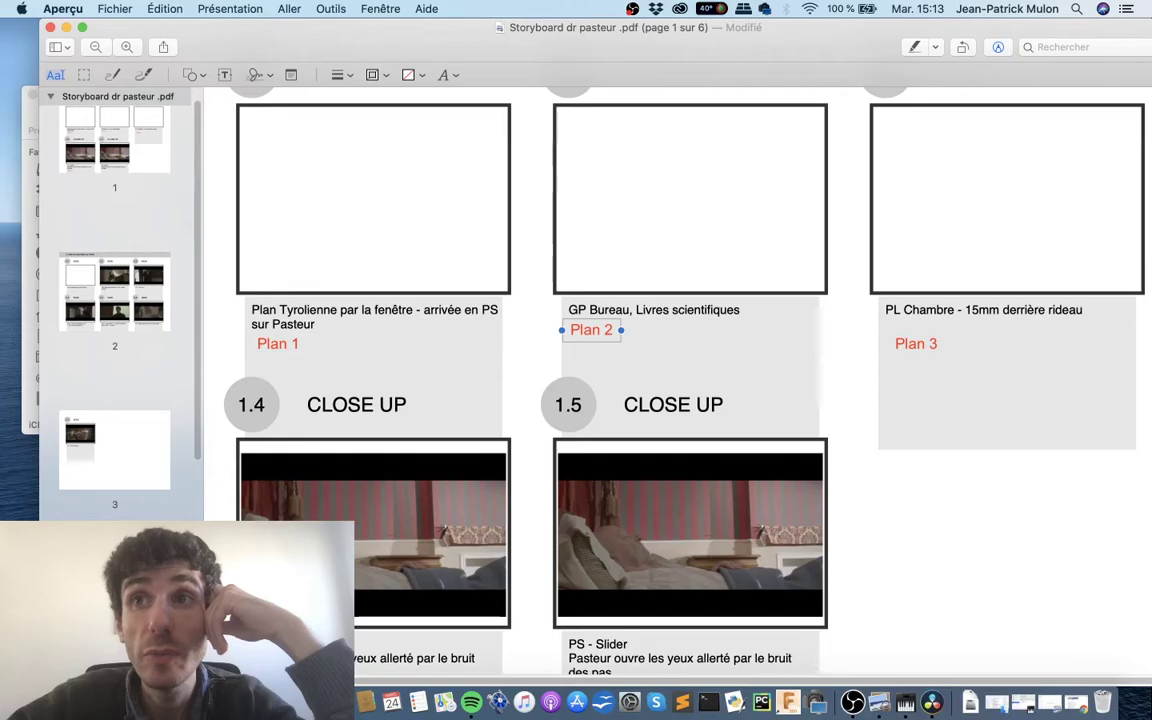
scroll(388, 390, "down", 10)
scroll(390, 390, "up", 5)
scroll(390, 390, "up", 10)
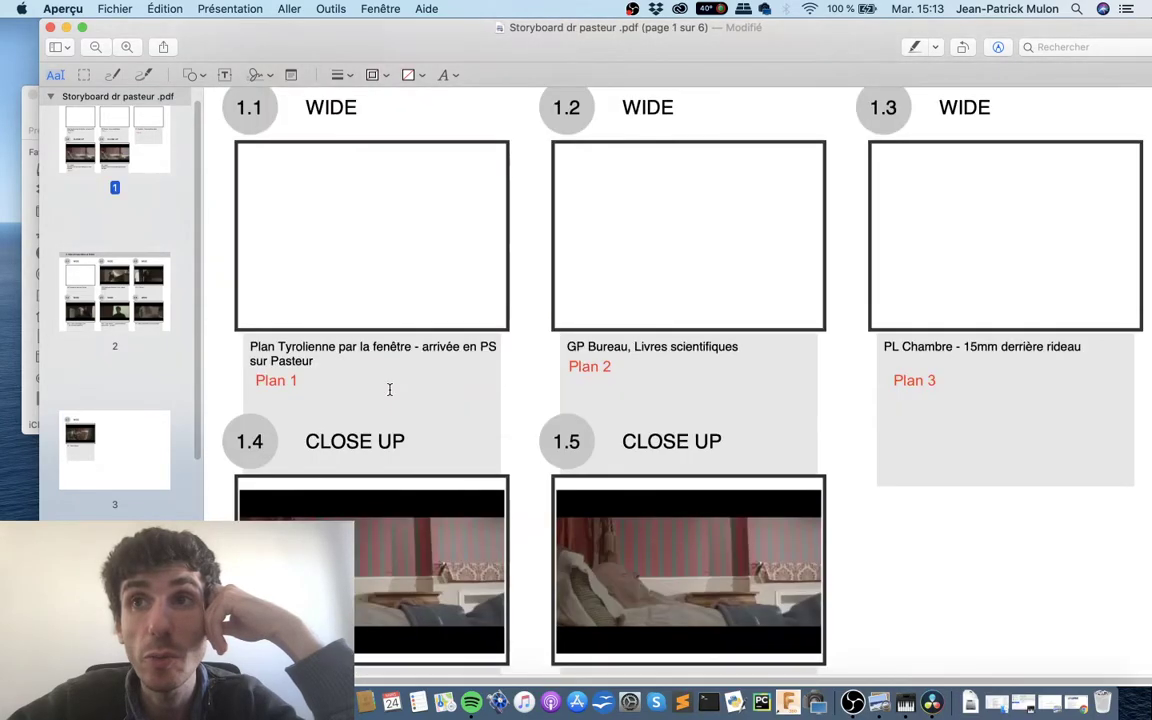
key("super+Tab")
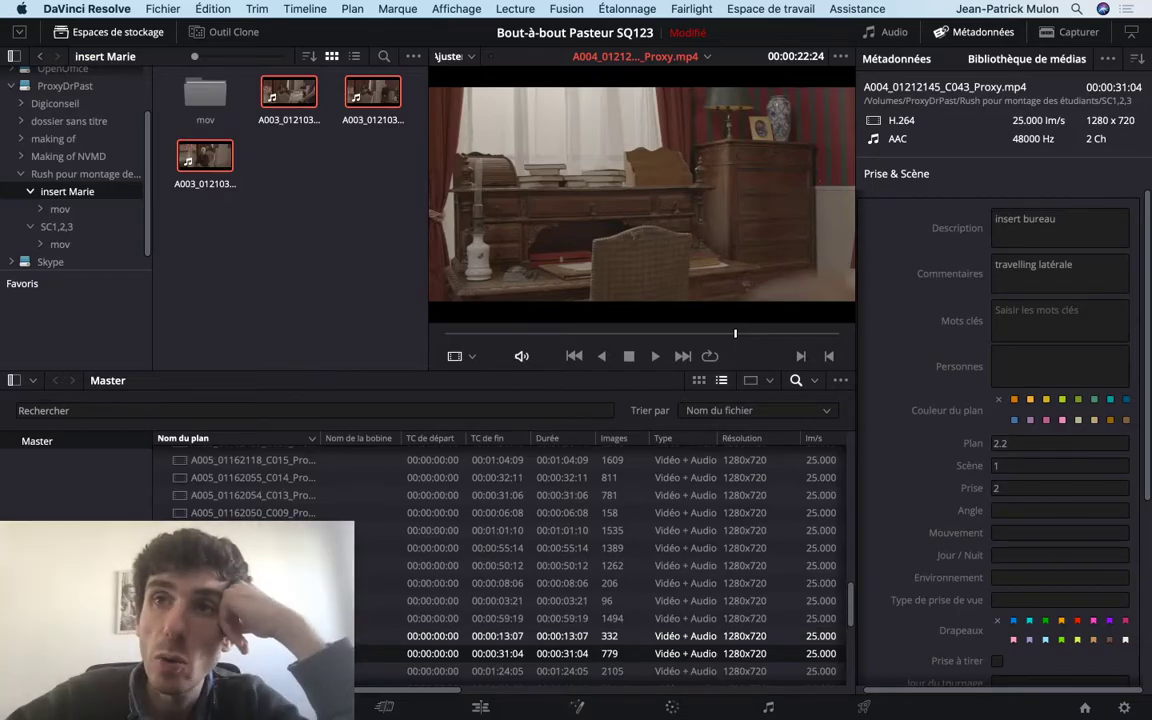
Scroll the storyboard PDF from page 1 down to the SQ3 wide shots 3.1–3.6 on page 4
key("super+Tab")
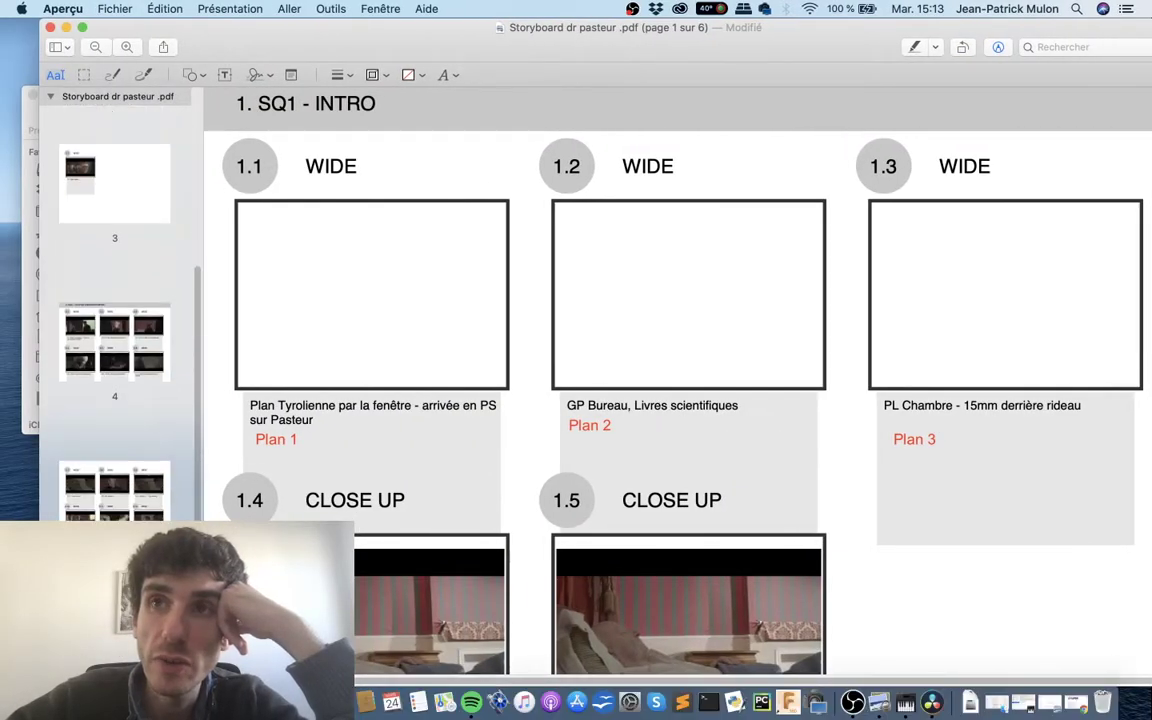
scroll(640, 400, "down", 5)
scroll(676, 400, "down", 2)
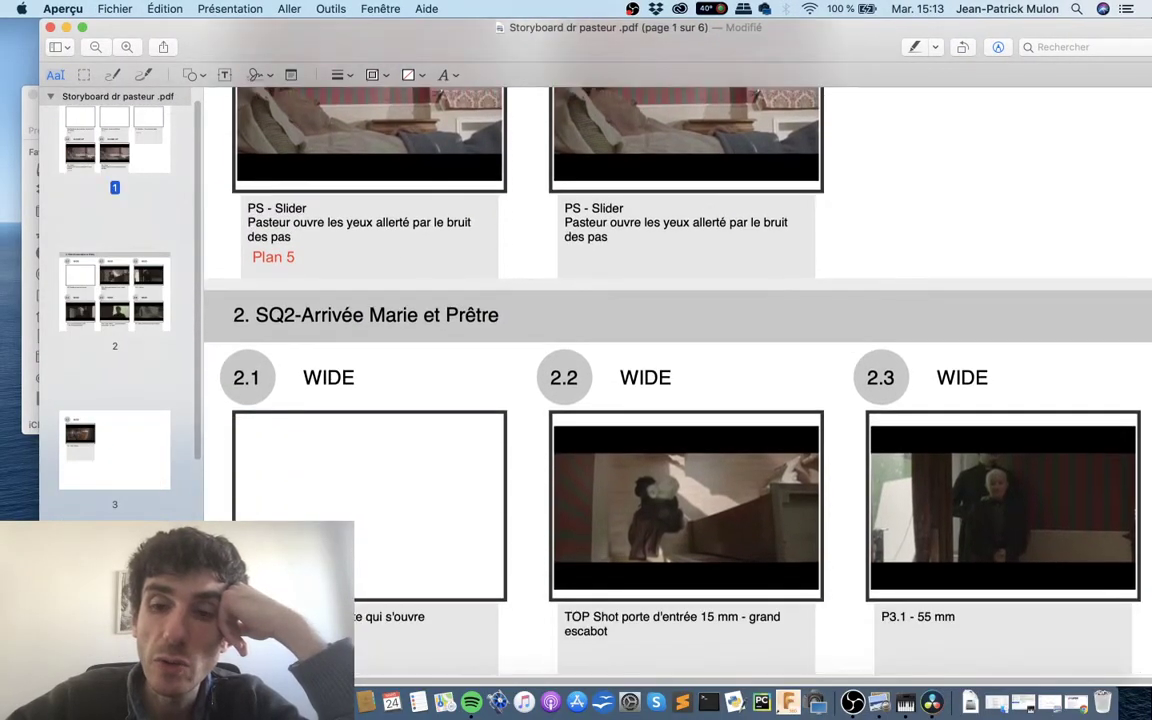
scroll(676, 400, "down", 3)
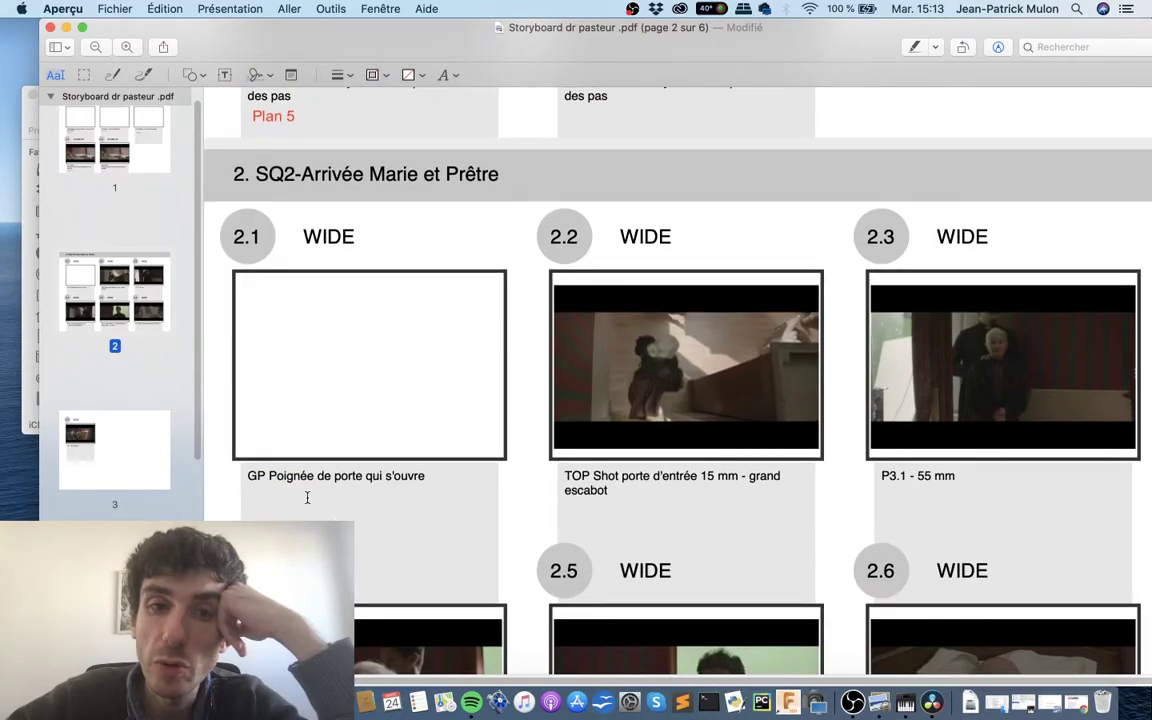
scroll(307, 497, "down", 3)
scroll(307, 497, "up", 5)
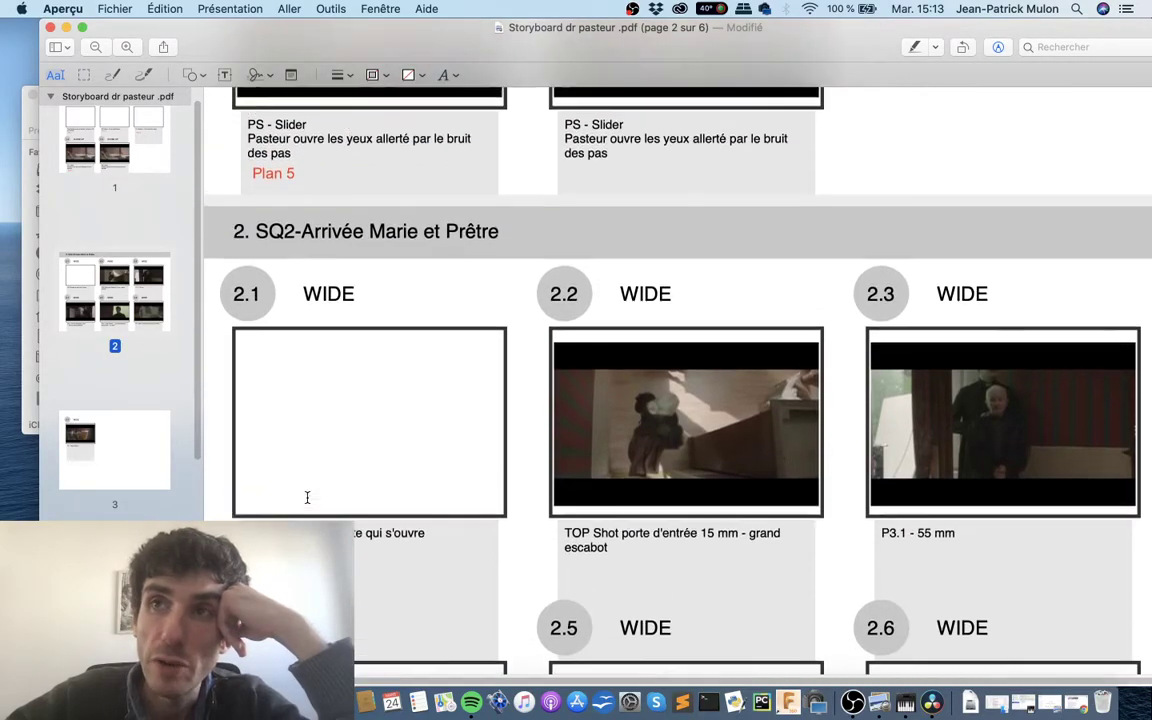
scroll(307, 497, "down", 5)
scroll(307, 497, "up", 5)
scroll(307, 497, "down", 5)
scroll(307, 497, "down", 3)
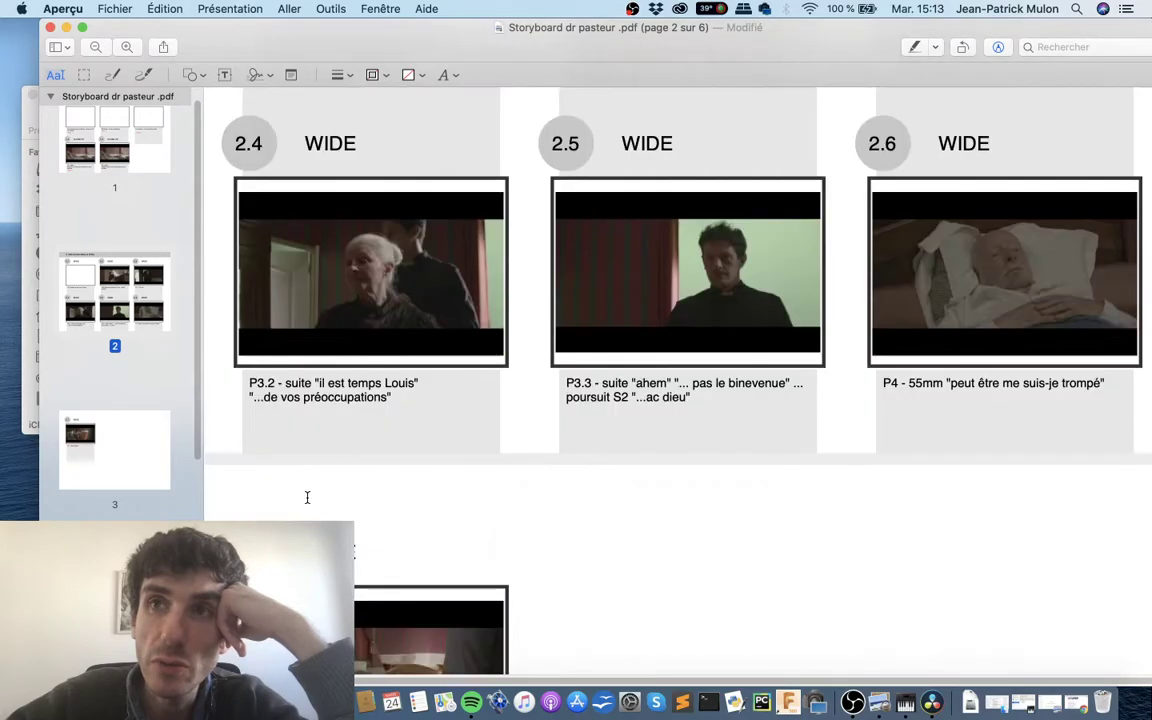
scroll(307, 497, "down", 3)
scroll(307, 497, "down", 3)
scroll(307, 497, "down", 2)
scroll(307, 497, "down", 3)
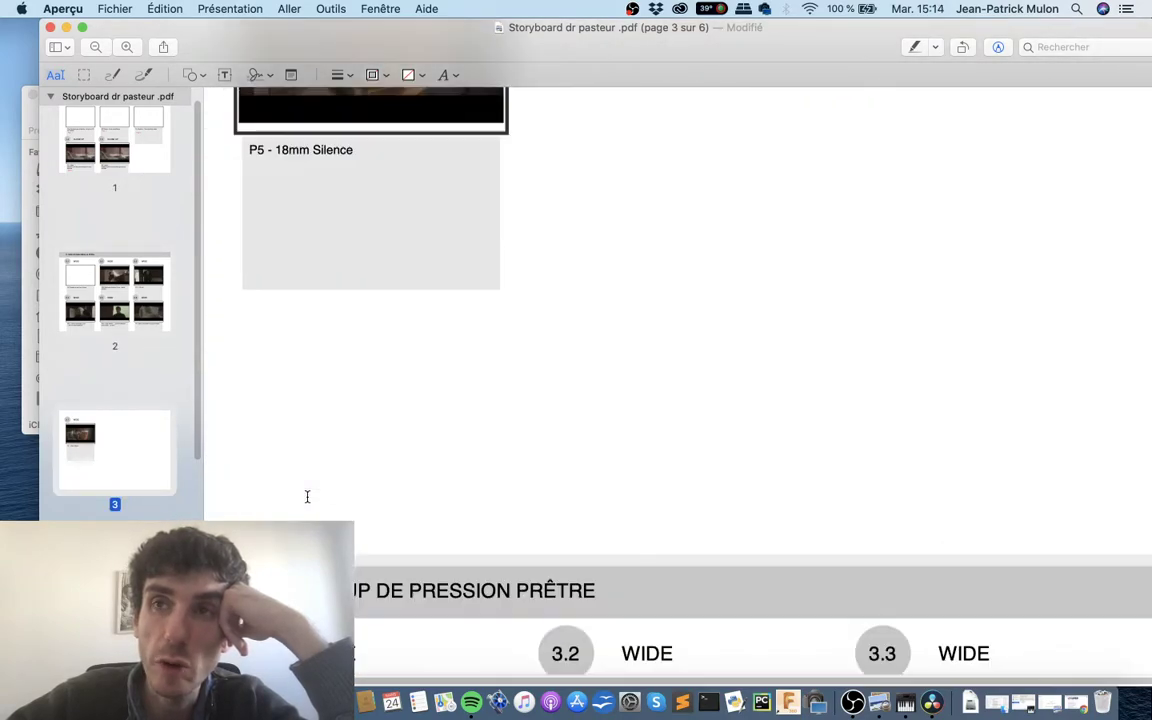
scroll(307, 497, "down", 2)
scroll(307, 497, "down", 3)
scroll(307, 497, "down", 1)
scroll(307, 500, "down", 2)
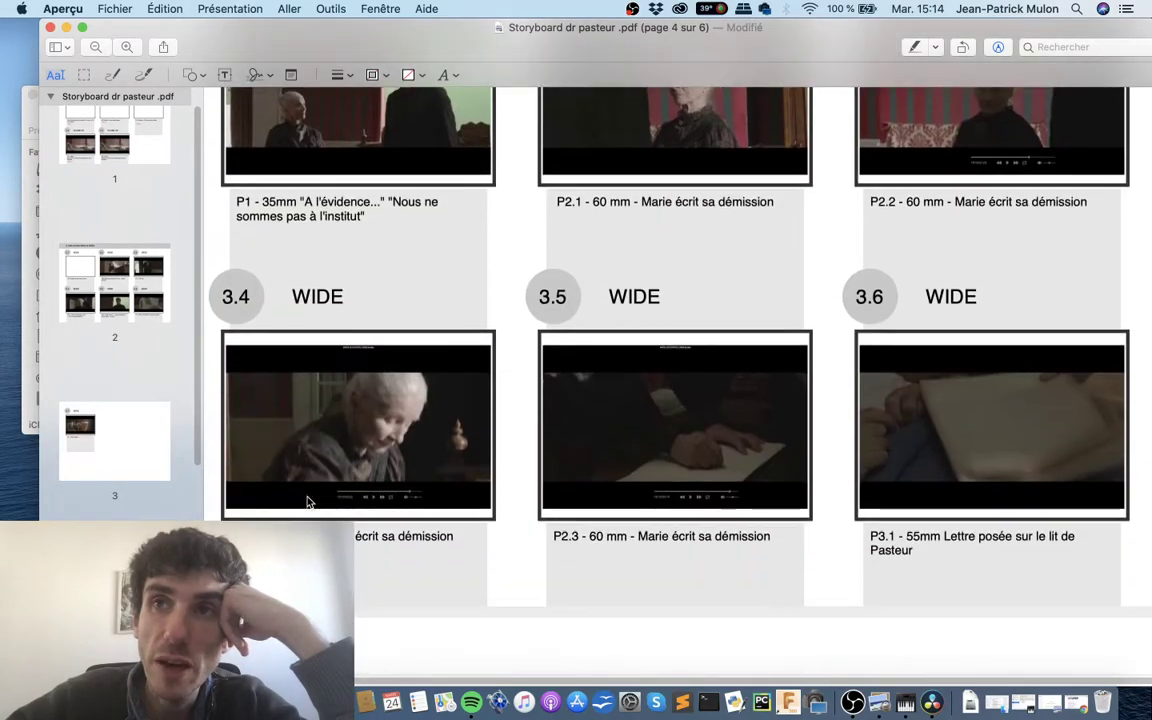
scroll(307, 500, "up", 5)
scroll(344, 476, "down", 2)
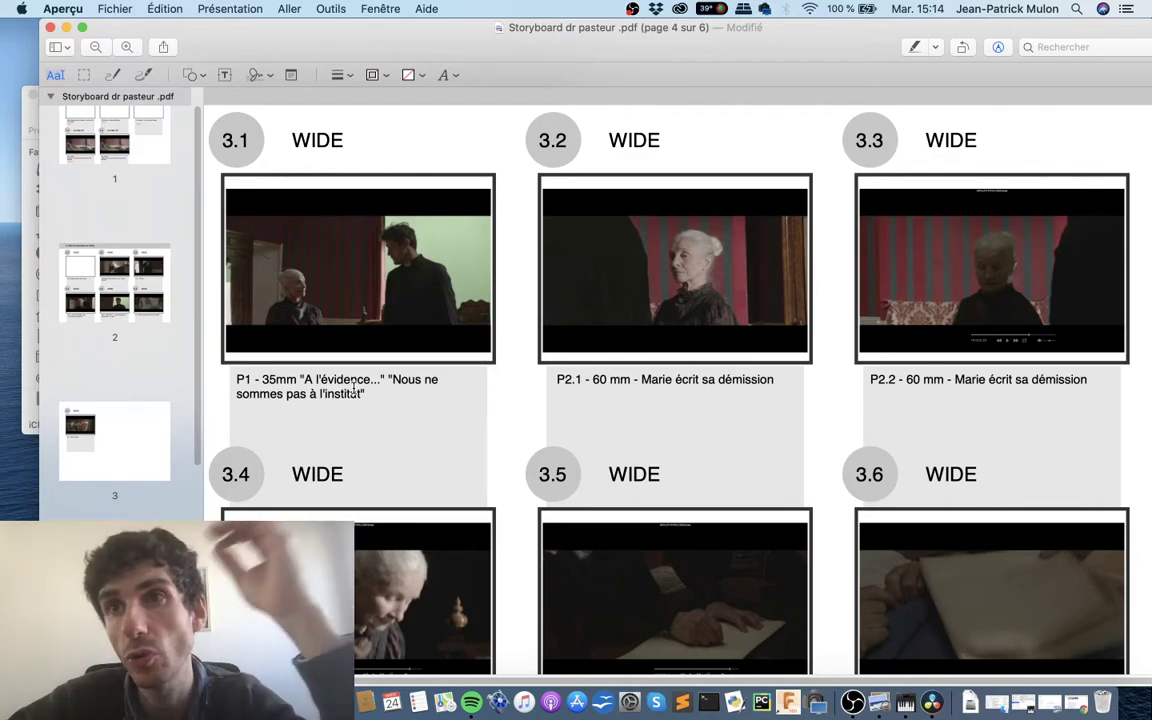
Back in DaVinci Resolve, check clips C044 and C043, then select untagged C042's Plan field
key("super+Tab")
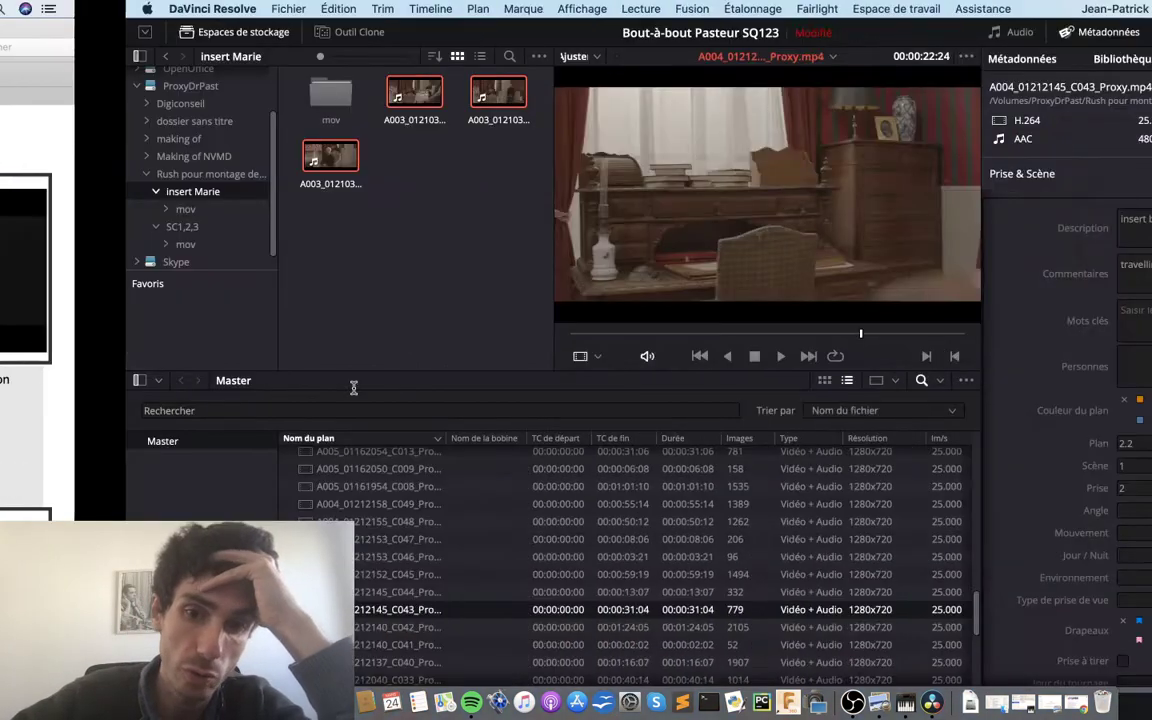
left_click(362, 592)
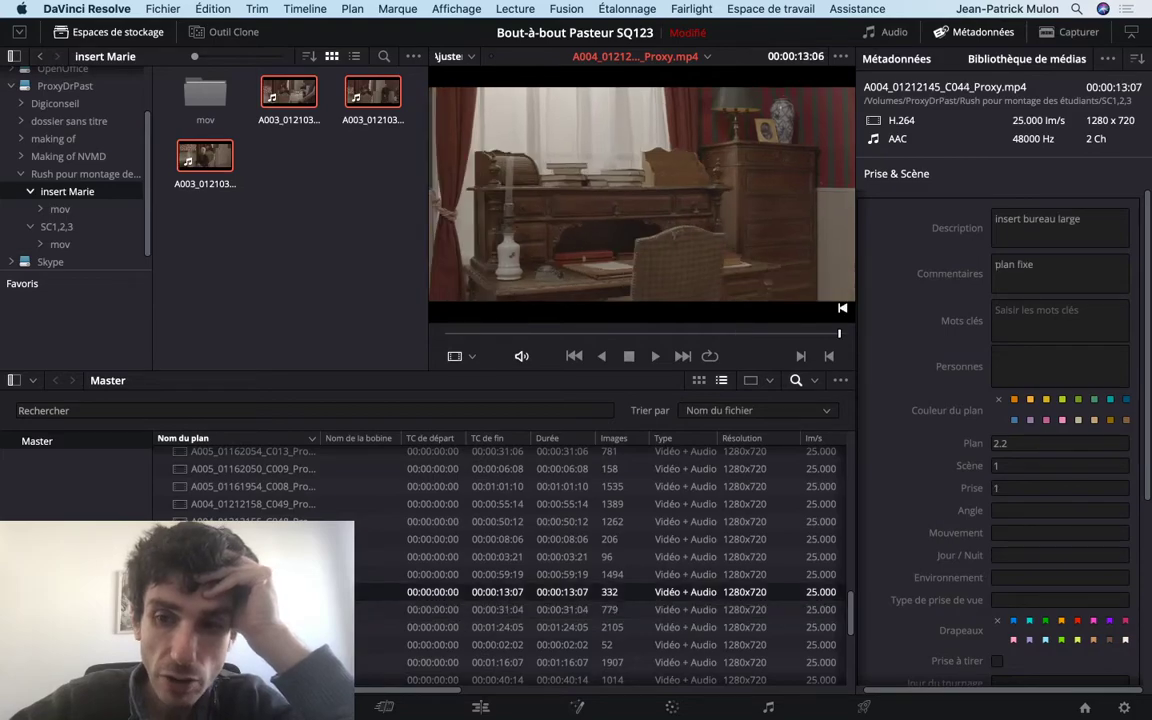
left_click(369, 610)
left_click(360, 627)
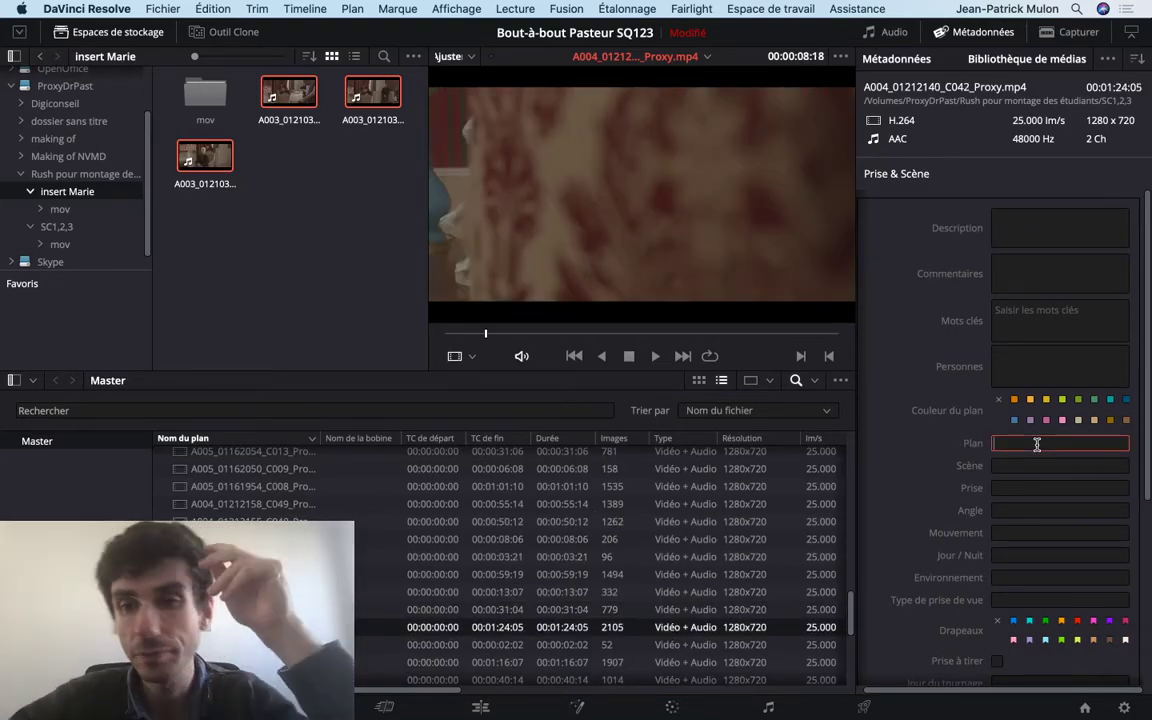
left_click(1041, 446)
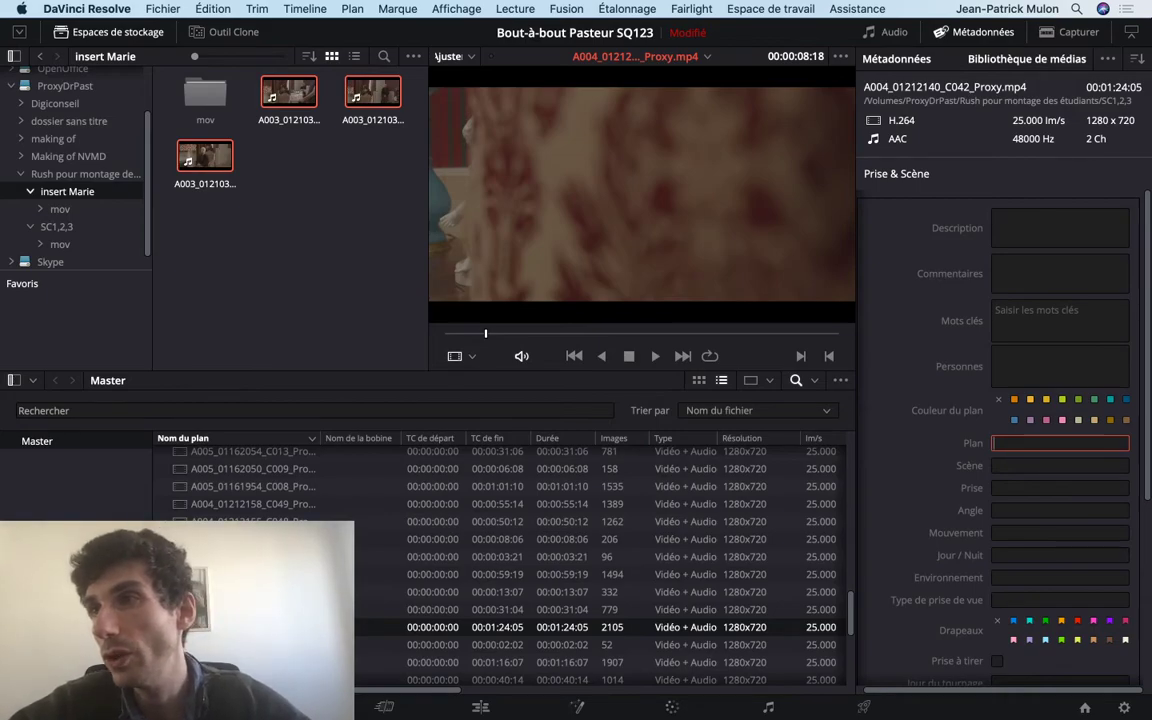